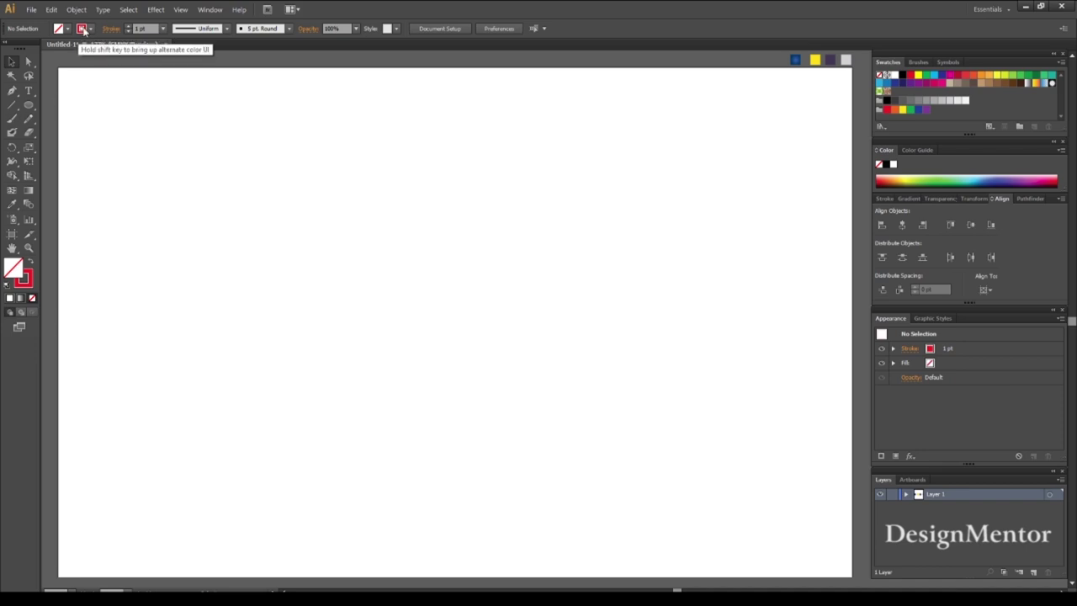
Step: Draw a 450 pt circle with a black outline and no fill
click(91, 31)
click(31, 51)
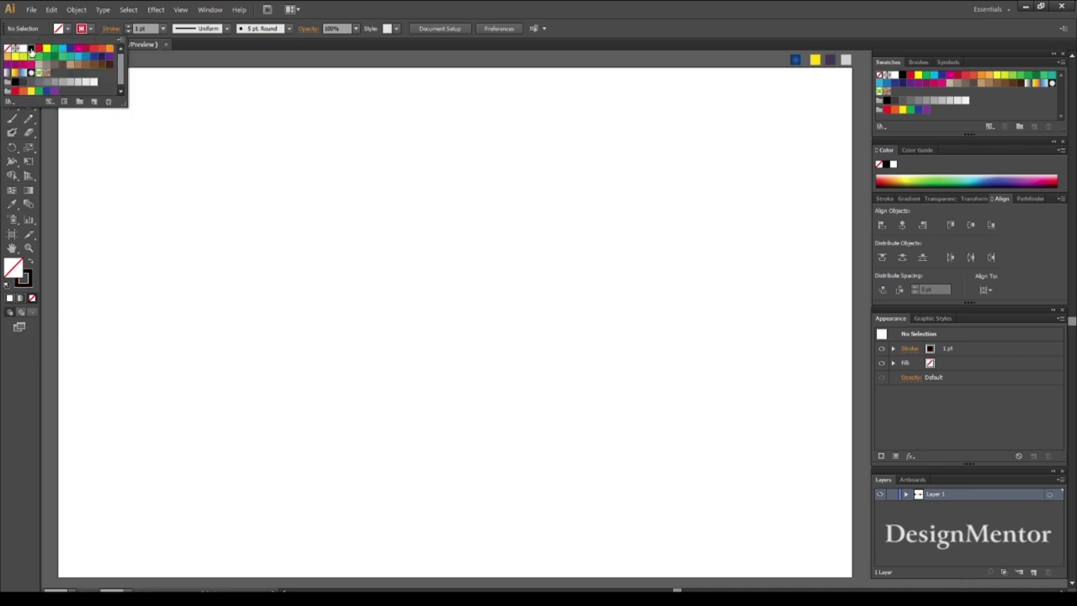
click(29, 105)
click(375, 294)
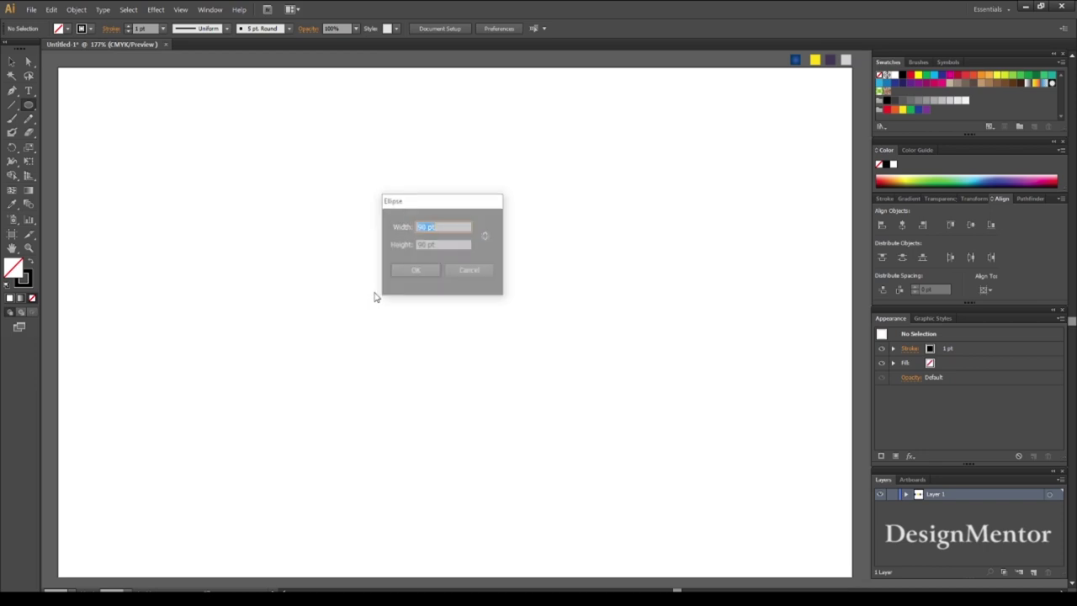
text(432)
key(Tab)
text(432)
key(Return)
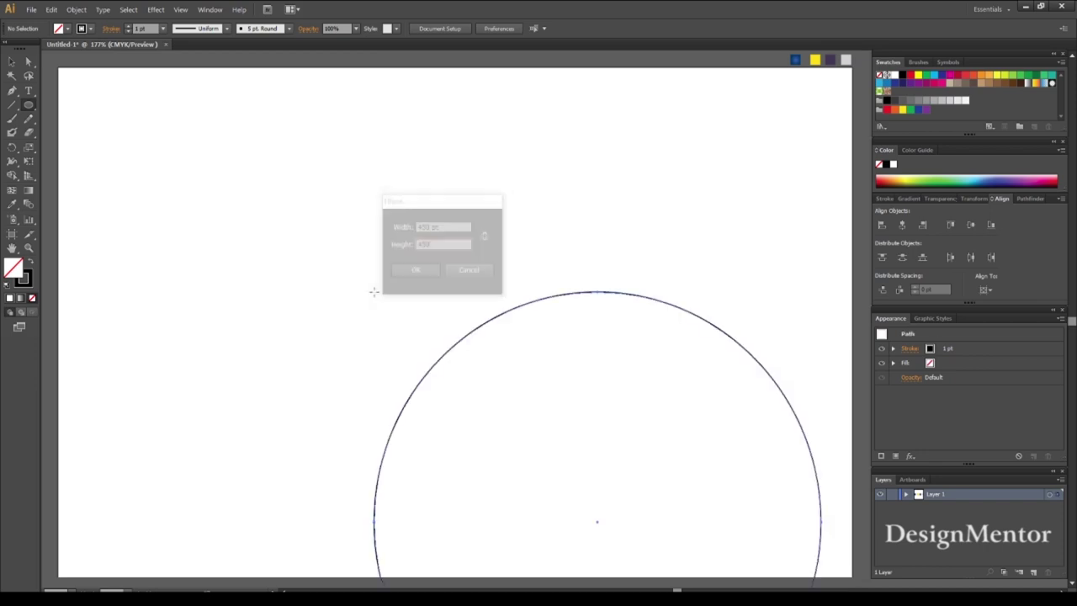
Step: Centre the circle on the artboard horizontally and vertically, then copy it
click(901, 225)
click(970, 225)
key(v)
click(51, 9)
click(69, 65)
Step: Paste a copy in front and resize it to a 350 pt circle
click(51, 9)
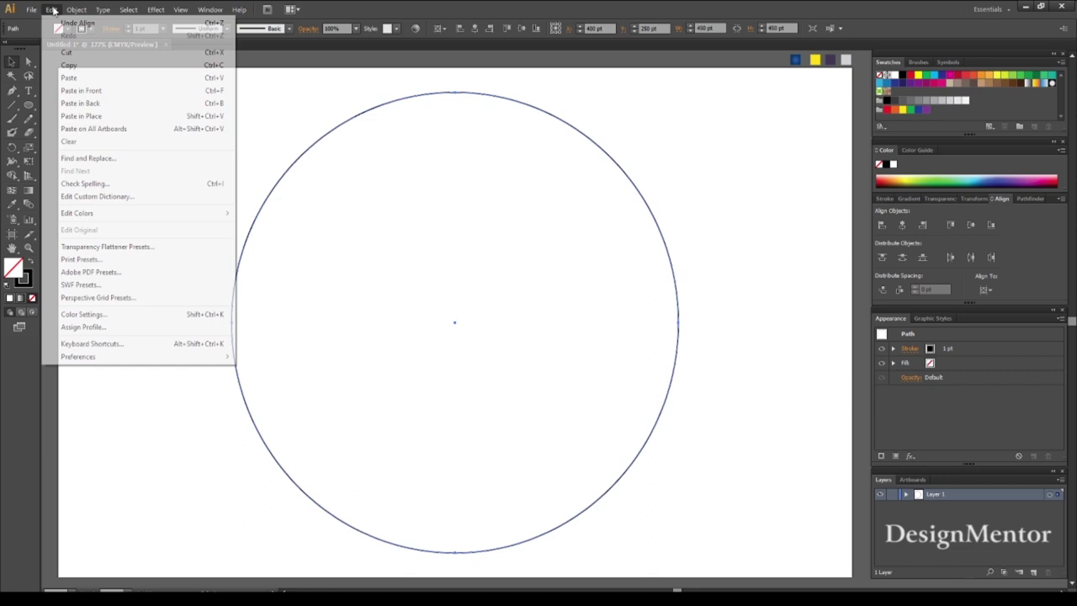
click(104, 90)
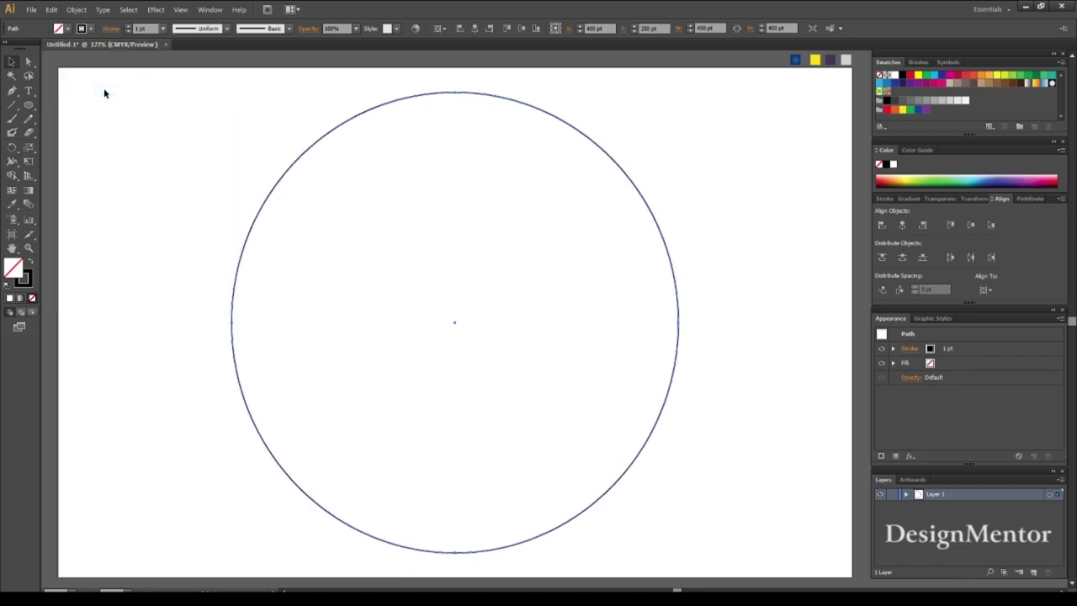
click(719, 27)
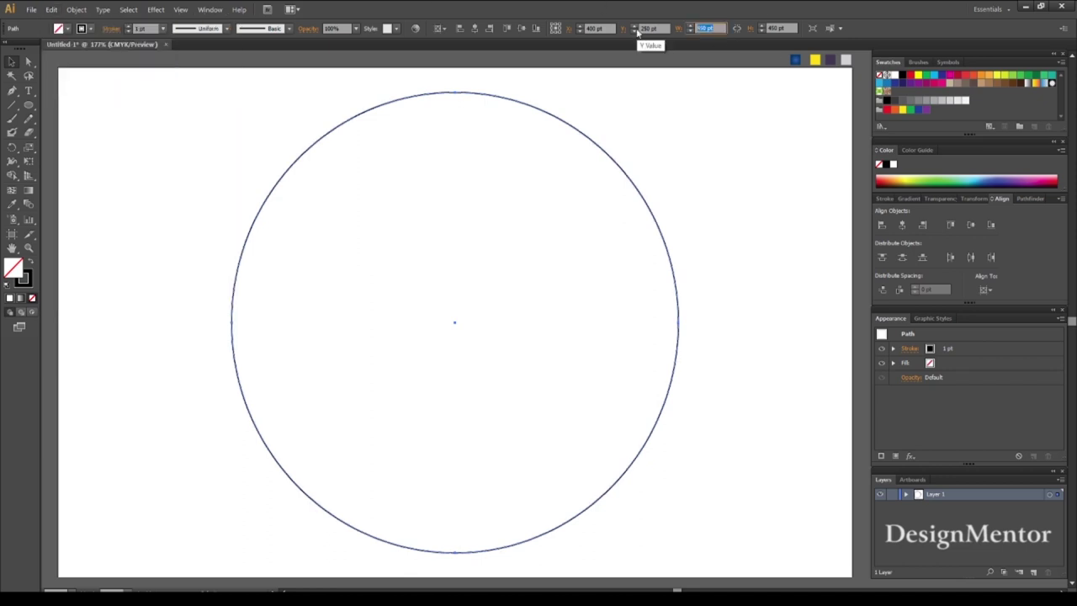
text(35)
text(0)
key(Tab)
text(350)
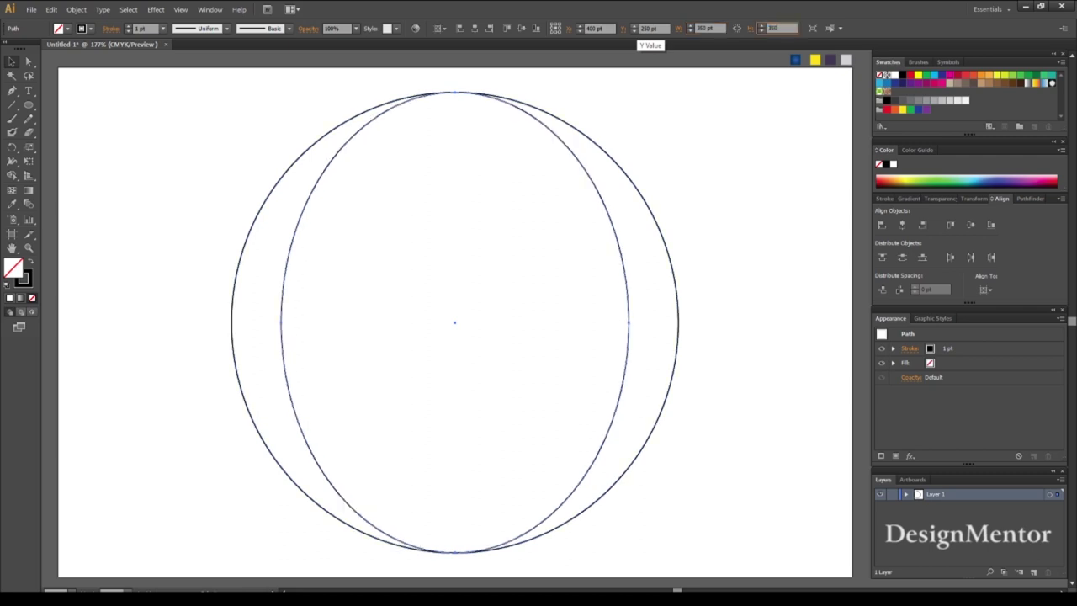
key(Return)
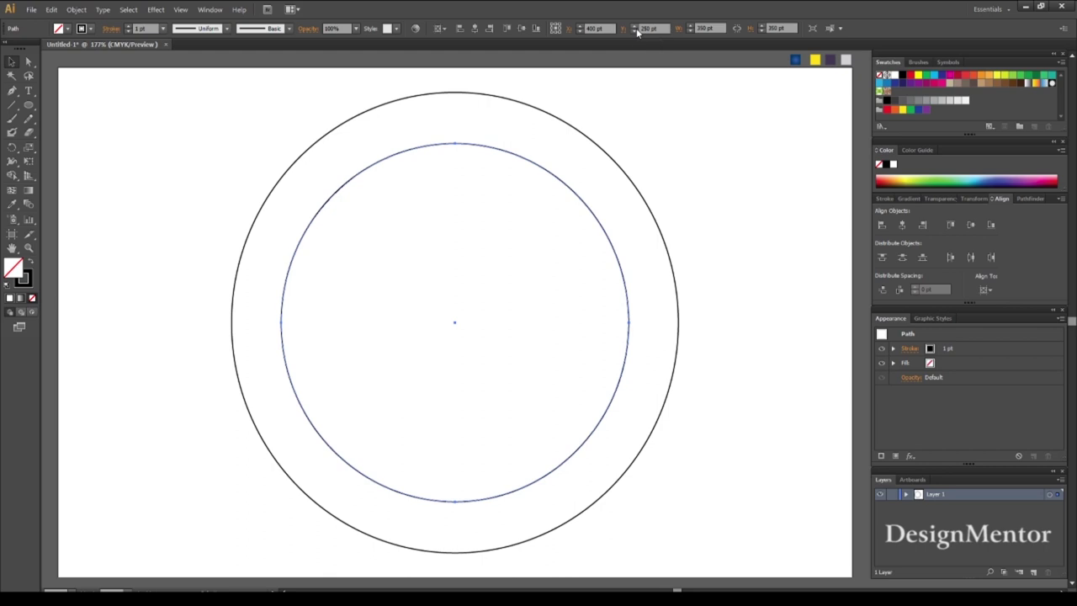
Step: Copy the 350 pt circle, paste it in front, and resize it to 310 pt
click(51, 10)
click(78, 69)
click(52, 9)
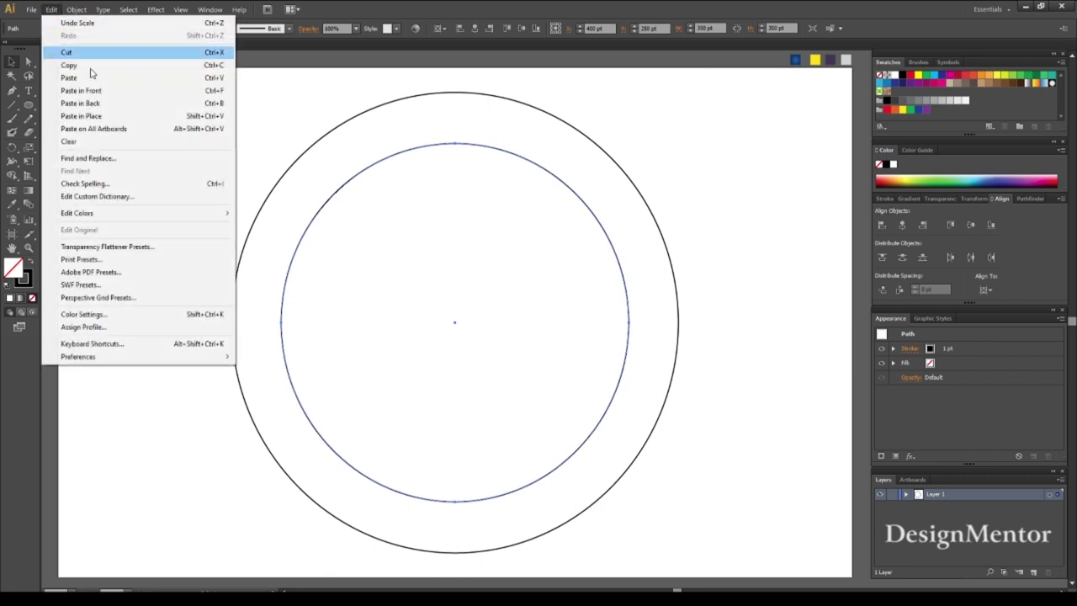
click(94, 89)
click(717, 28)
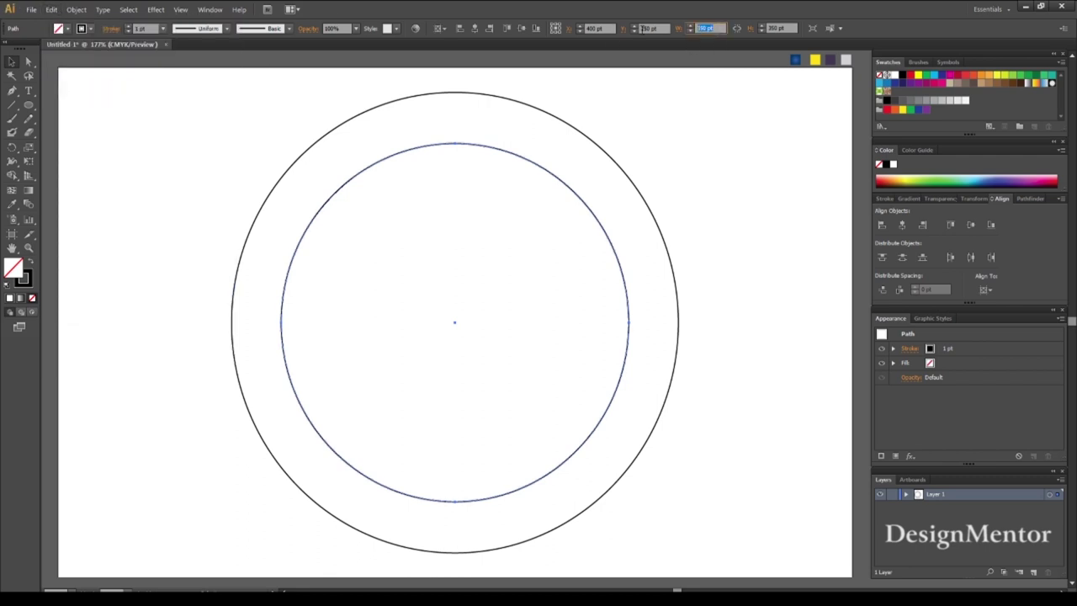
text(310)
key(Tab)
text(3)
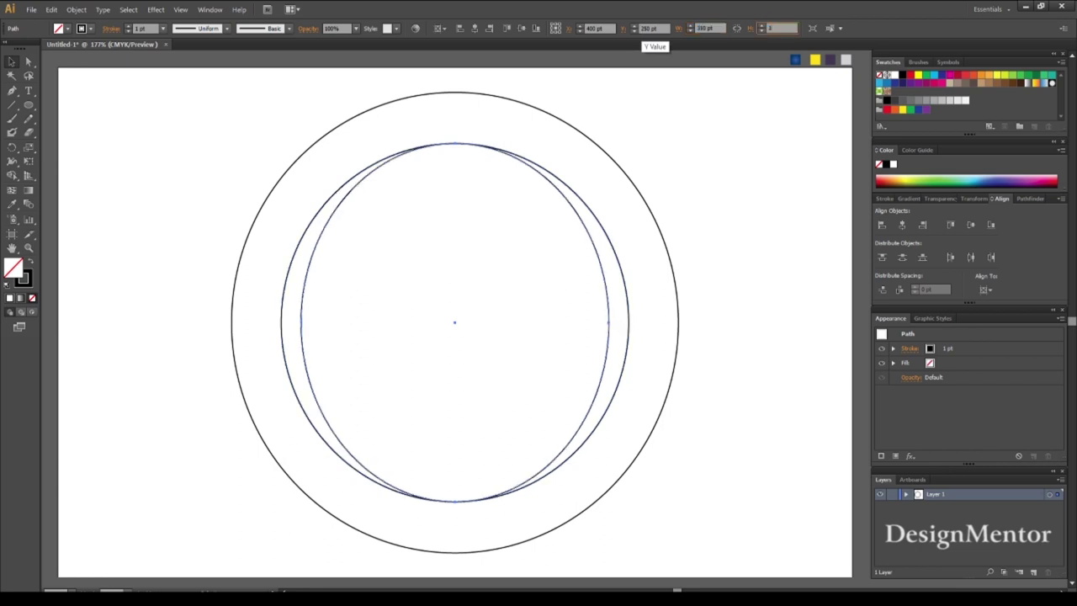
text(10)
key(Return)
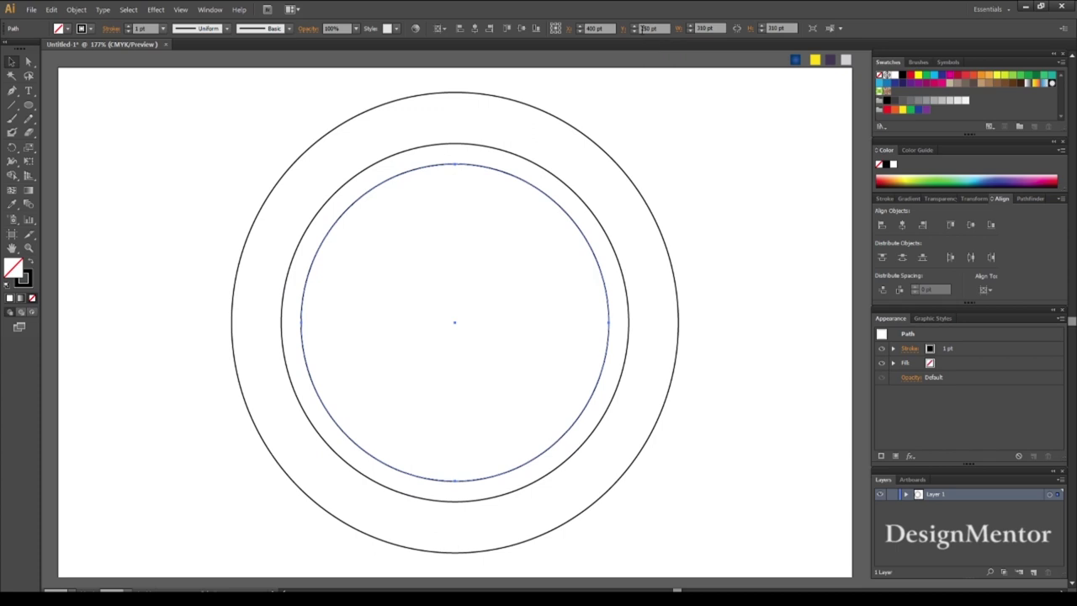
Step: Copy the 310 pt circle, paste it in front, and resize it to 280 pt
click(52, 9)
click(67, 55)
click(51, 9)
click(71, 90)
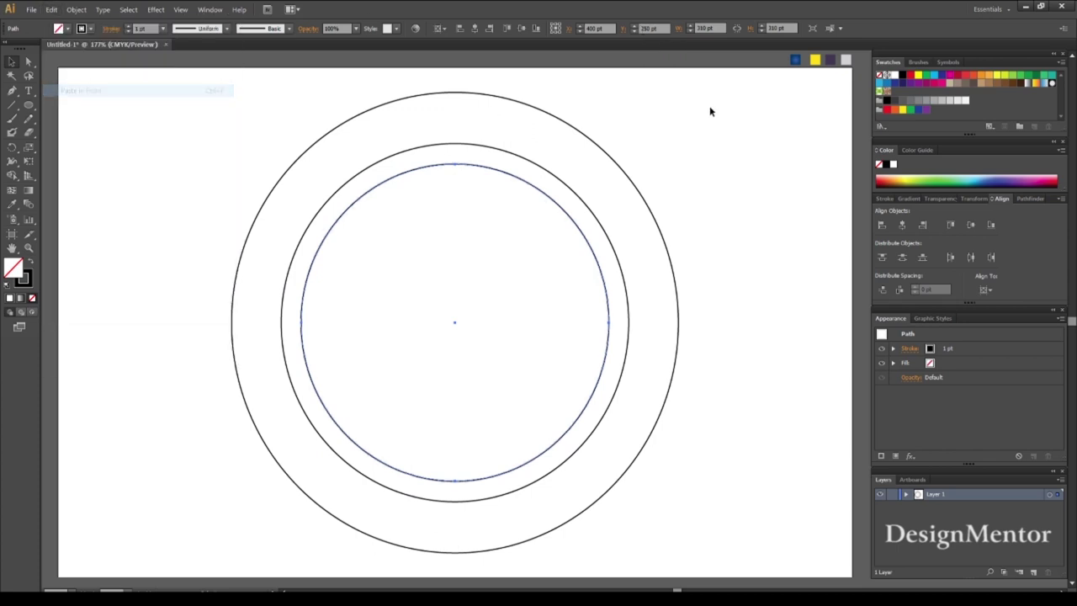
click(704, 28)
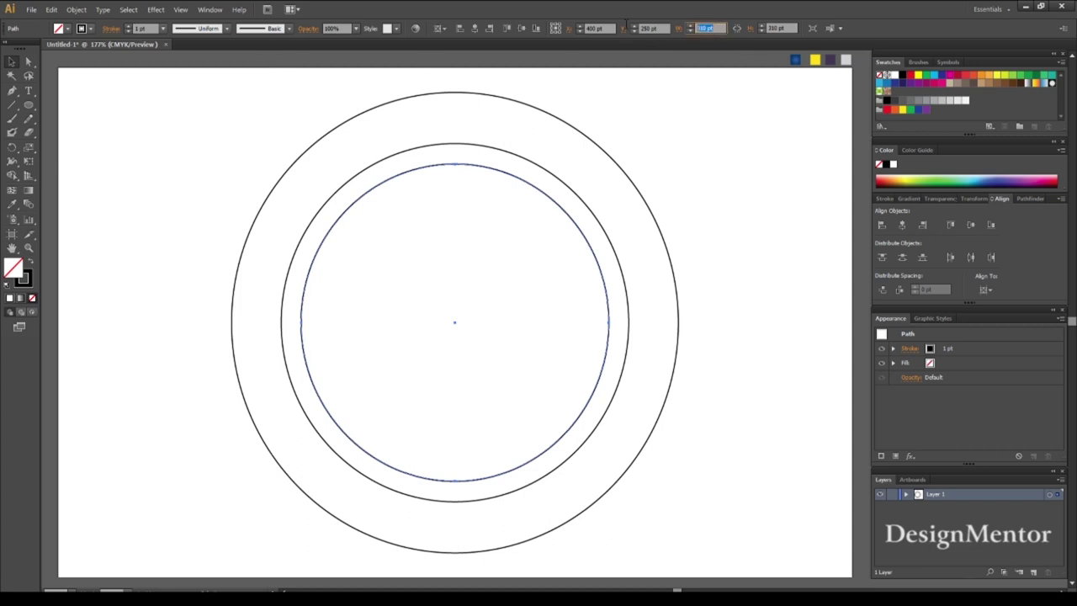
text(280)
key(Tab)
text(2)
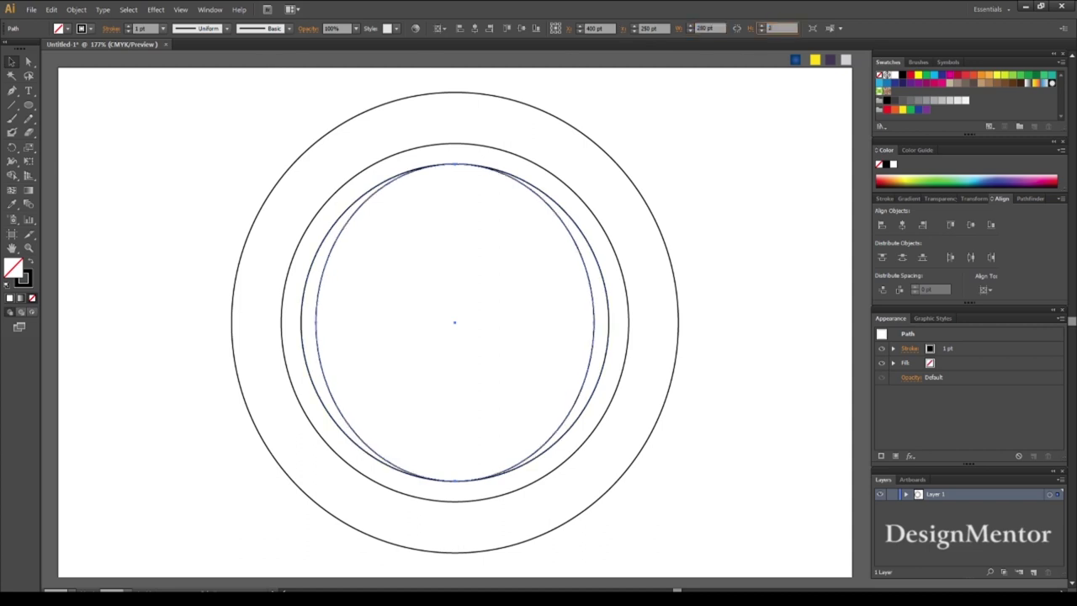
key(Return)
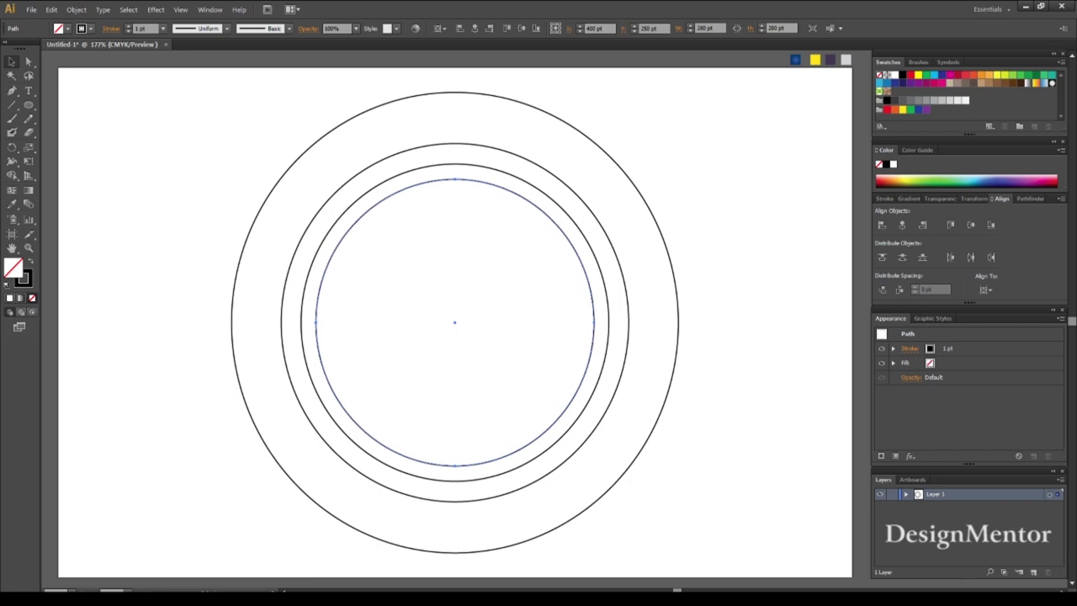
Step: Give the two innermost circles (310 and 280 pt) a red outline
click(80, 156)
drag(346, 210, 378, 235)
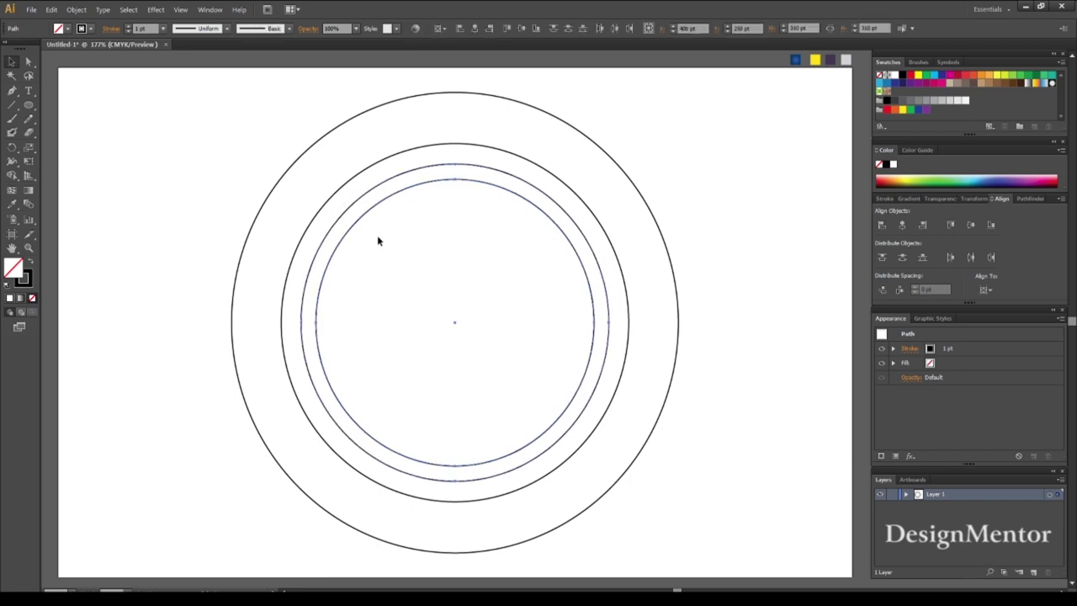
click(90, 28)
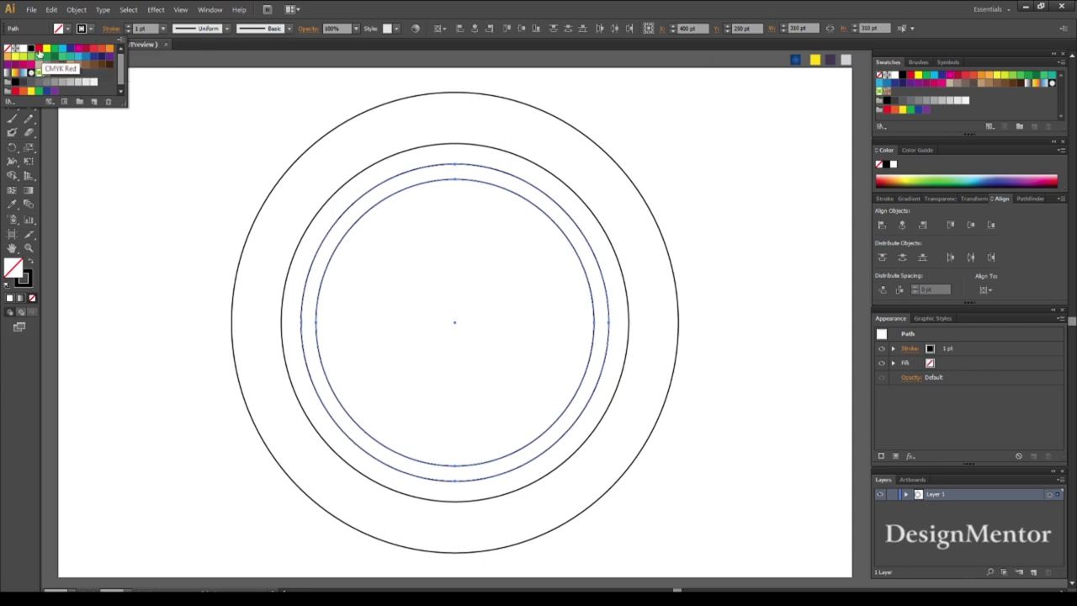
click(38, 48)
click(170, 154)
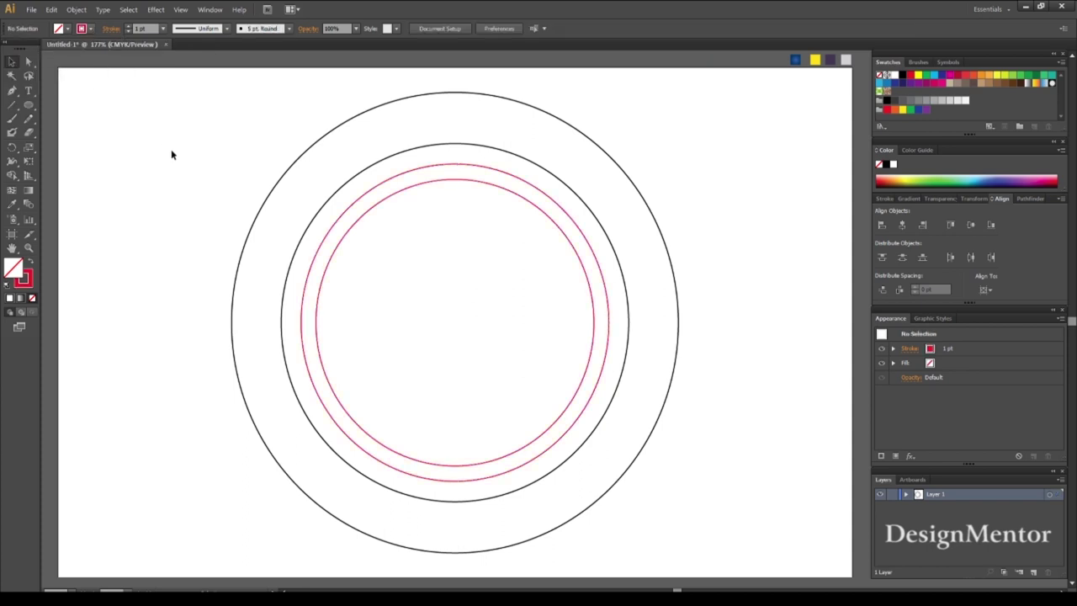
click(12, 105)
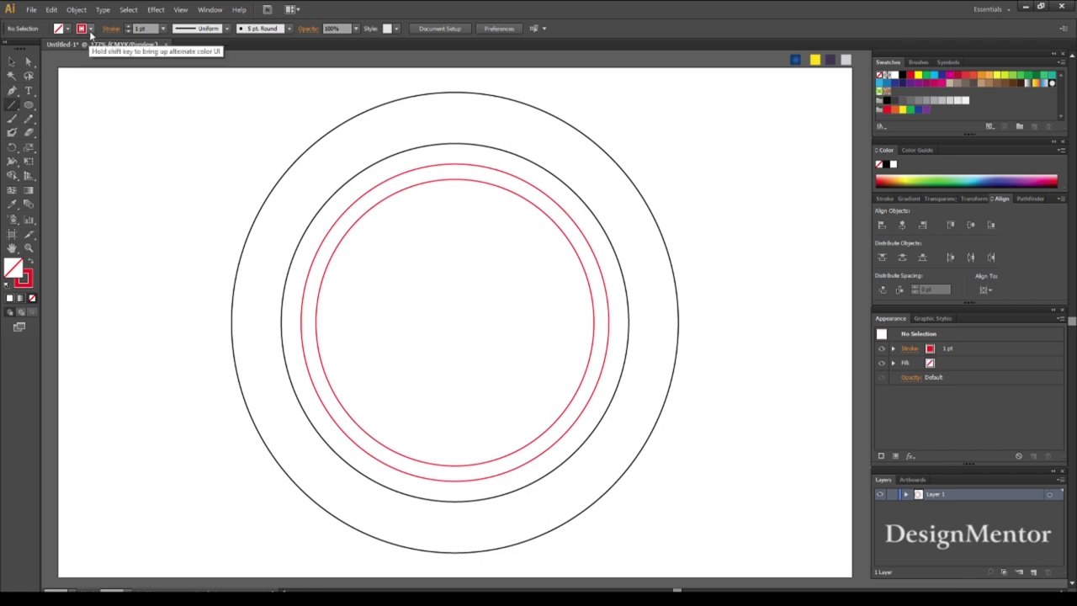
Step: Draw a vertical line down the rings' centre and create a 70 pt circle
drag(454, 232, 462, 417)
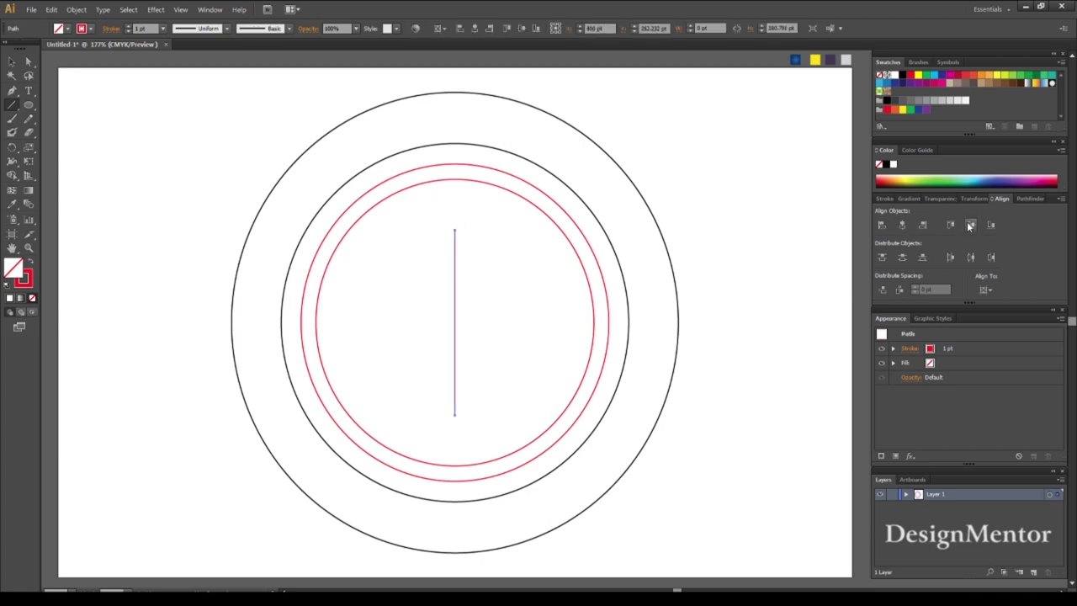
ctrl+click(159, 172)
click(29, 106)
click(383, 355)
text(70)
key(Tab)
text(70)
key(Return)
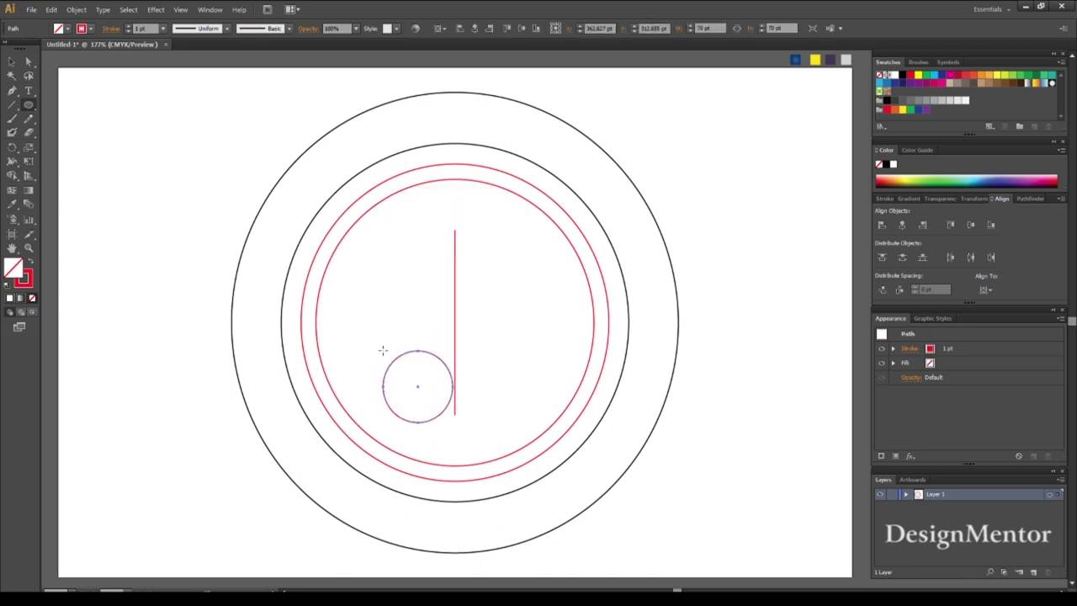
Step: Centre the 70 pt circle, then nudge it left to touch the line and lower
click(901, 225)
click(970, 225)
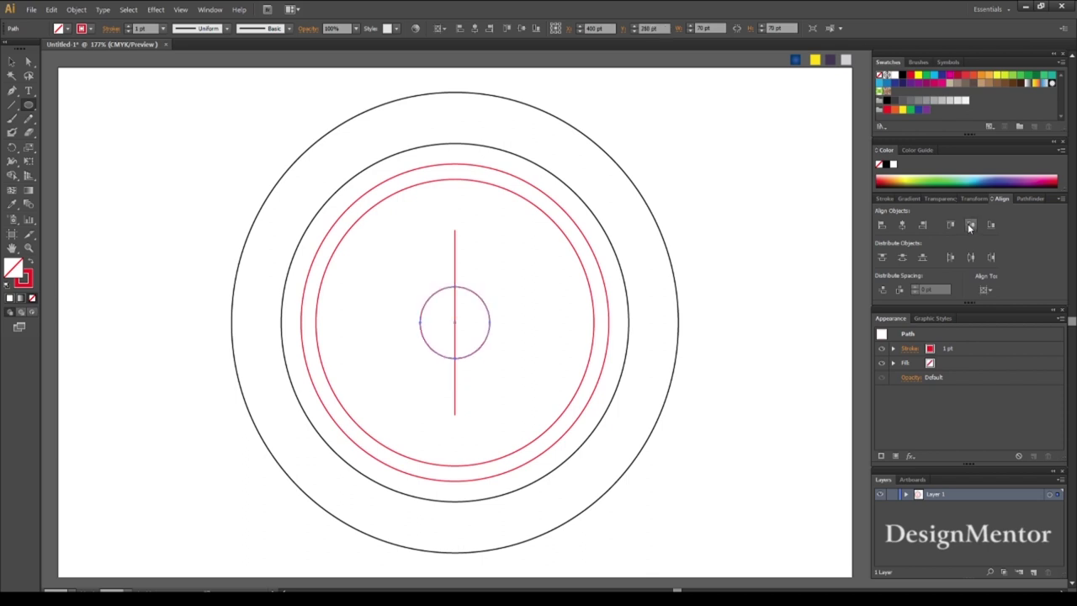
key(shift+Left)
key(shift+Left)
key(Left)
key(Left)
key(Left)
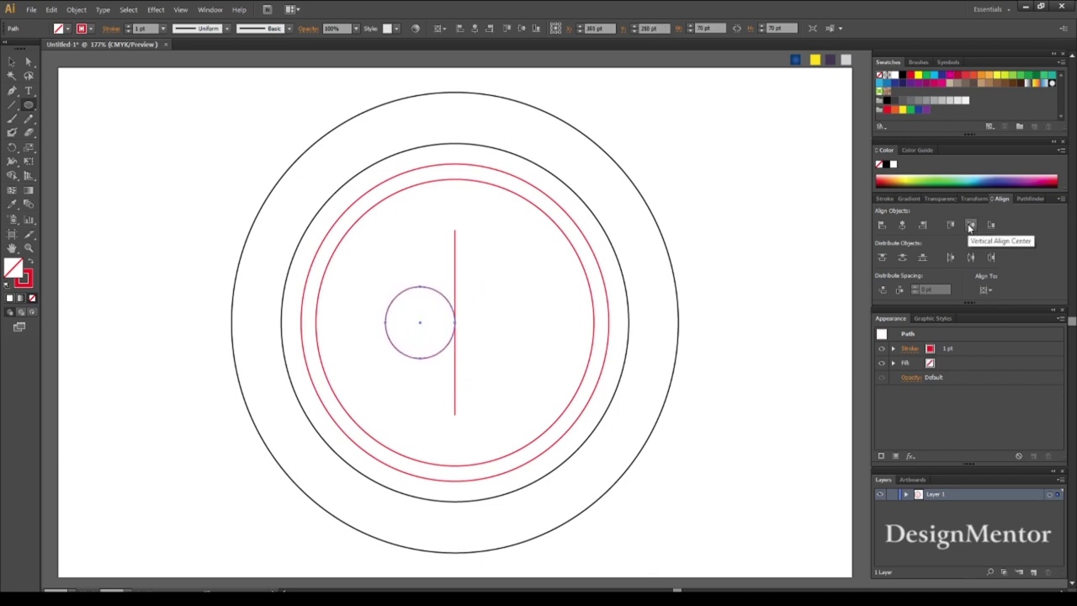
key(Down)
key(Down)
key(Down)
key(Up)
Step: Duplicate the small circle mirrored right of the line, and copy the left circle outside the rings
key(alt+shift+Right)
key(shift+Right)
key(shift+Right)
key(shift+Right)
key(Right)
key(Right)
key(Right)
key(Right)
key(Right)
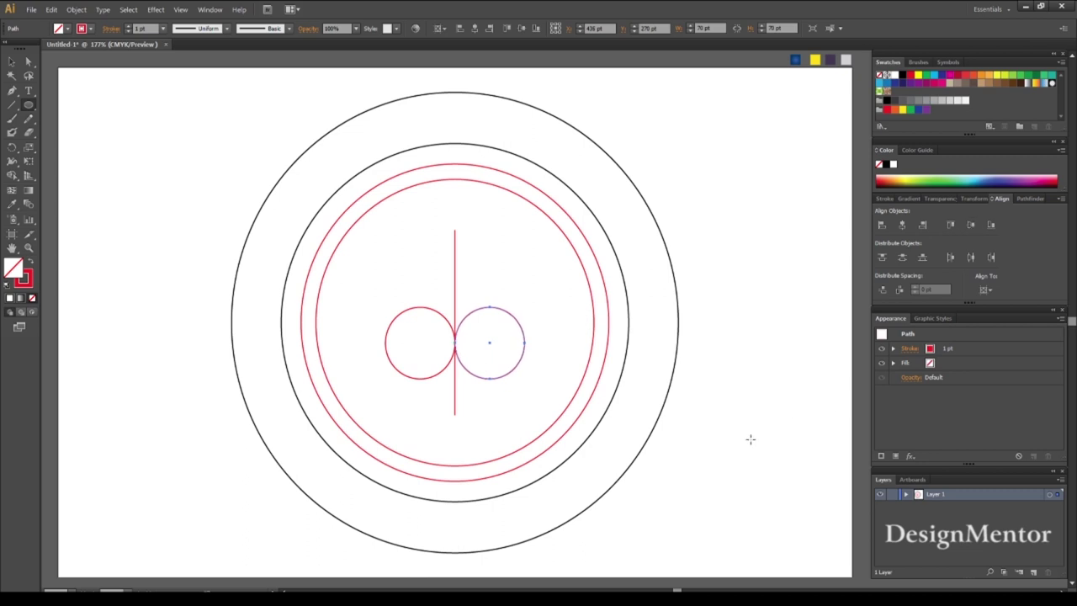
key(v)
click(723, 451)
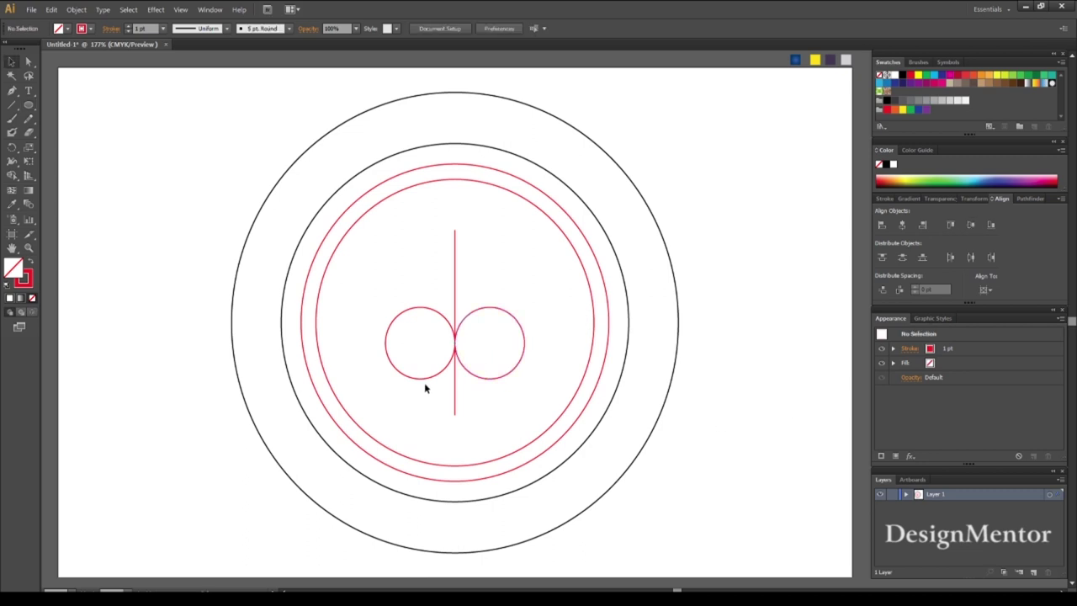
click(428, 380)
key(shift+Left)
key(shift+Left)
key(shift+Left)
key(shift+Left)
key(shift+Left)
key(shift+Left)
key(shift+Left)
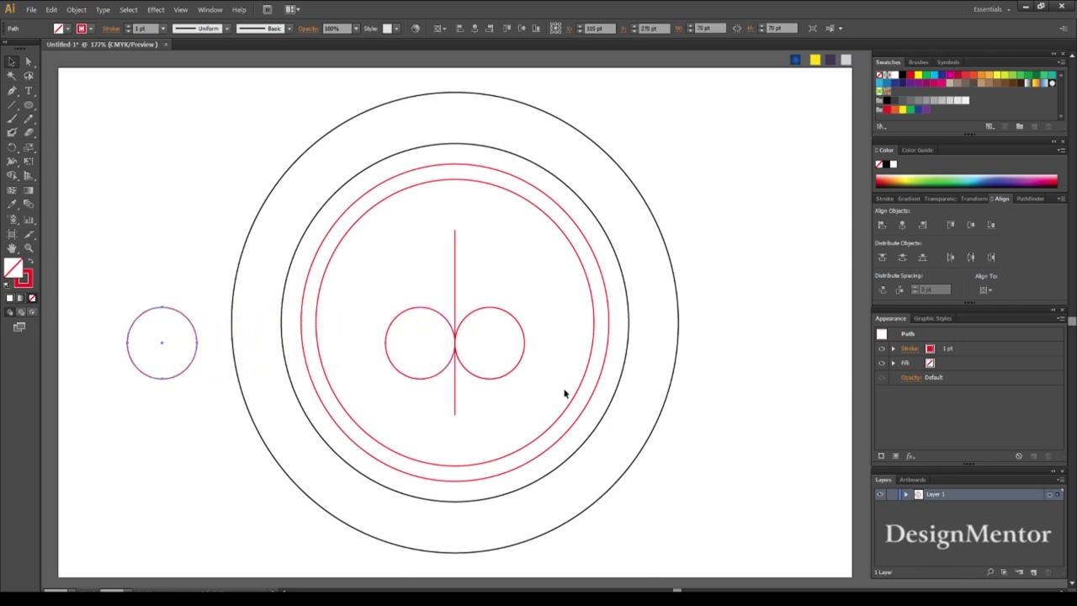
Step: Delete the outside circle's upper-left segment and left anchor, leaving a single arc
key(a)
click(136, 319)
key(Delete)
drag(116, 312, 133, 377)
key(Delete)
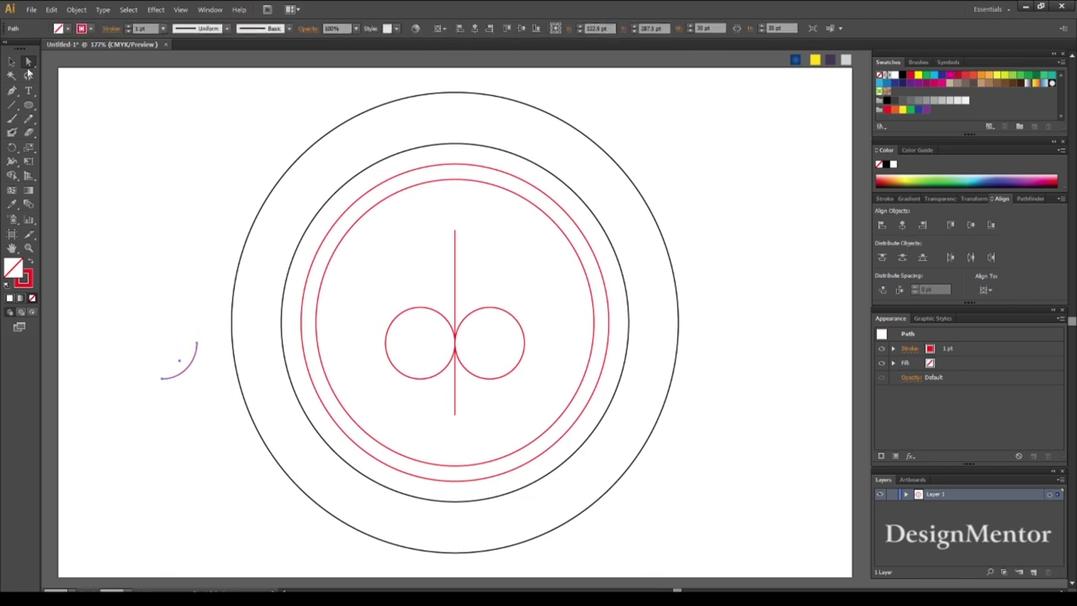
key(v)
drag(215, 410, 212, 411)
Step: Move the arc against the centre line, reflect a mirrored copy right of it, and select both arcs
key(shift+Right)
key(shift+Right)
key(shift+Right)
key(shift+Right)
key(shift+Up)
key(shift+Up)
key(shift+Up)
key(shift+Right)
key(shift+Right)
key(shift+Right)
key(shift+Up)
key(shift+Right)
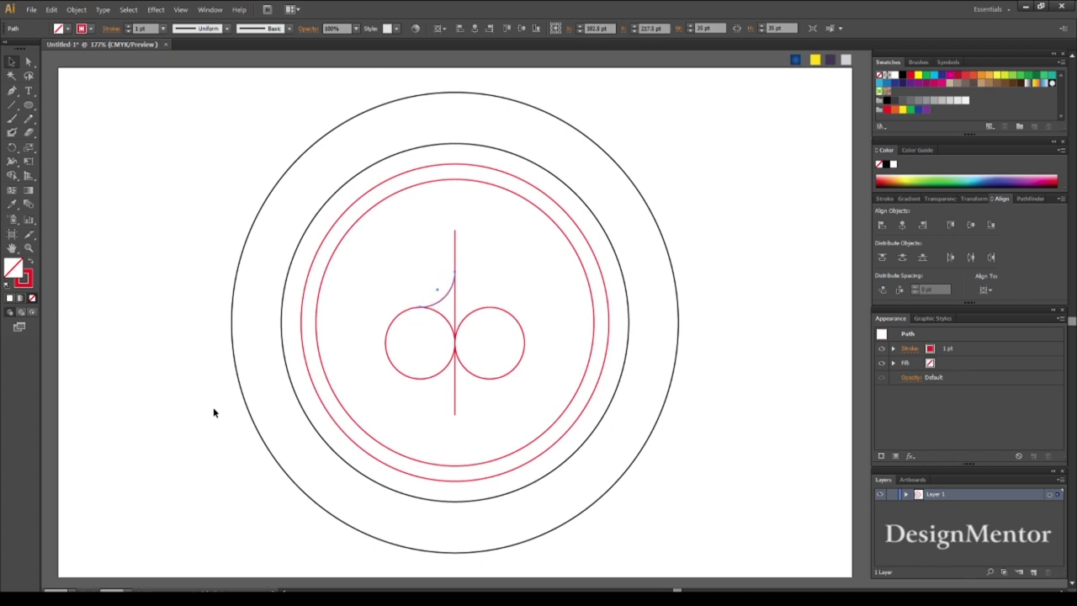
click(76, 9)
mouse_move(96, 22)
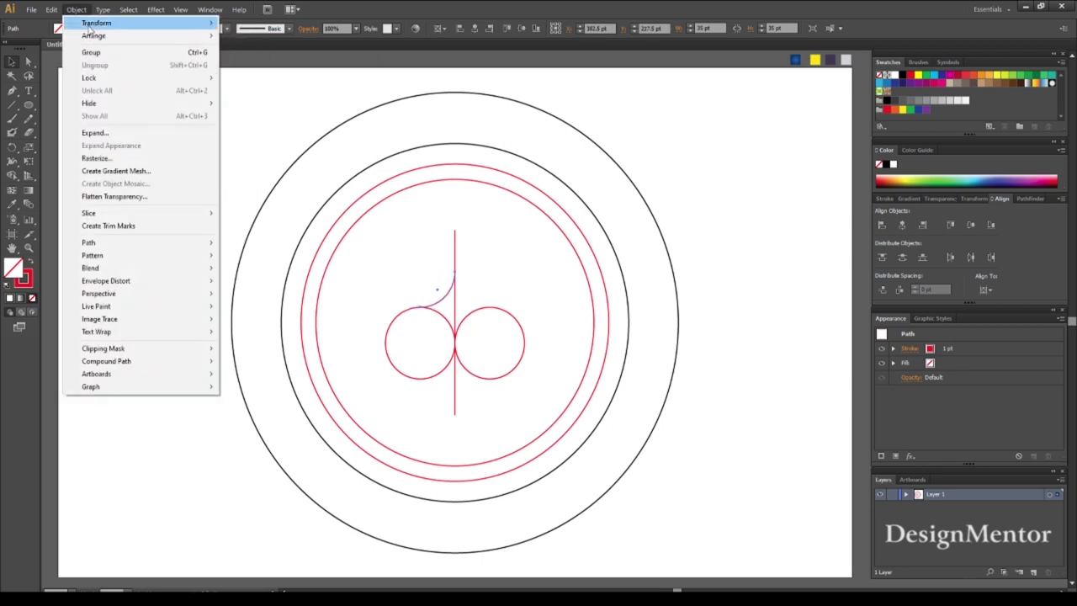
click(306, 65)
click(144, 397)
key(shift+Right)
key(shift+Right)
key(shift+Right)
key(shift+Right)
key(shift+Right)
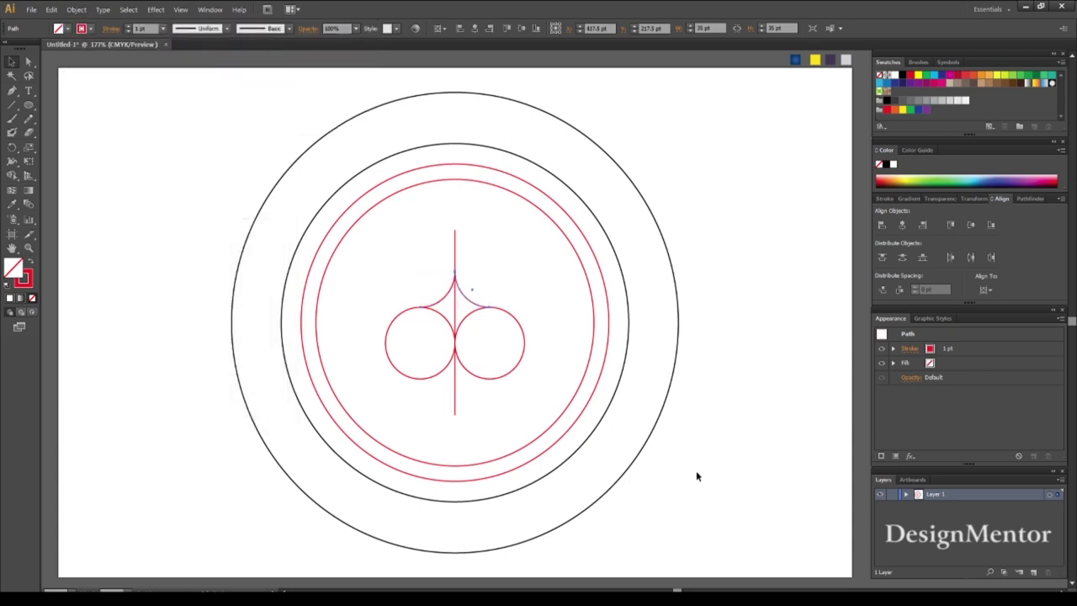
shift+click(443, 298)
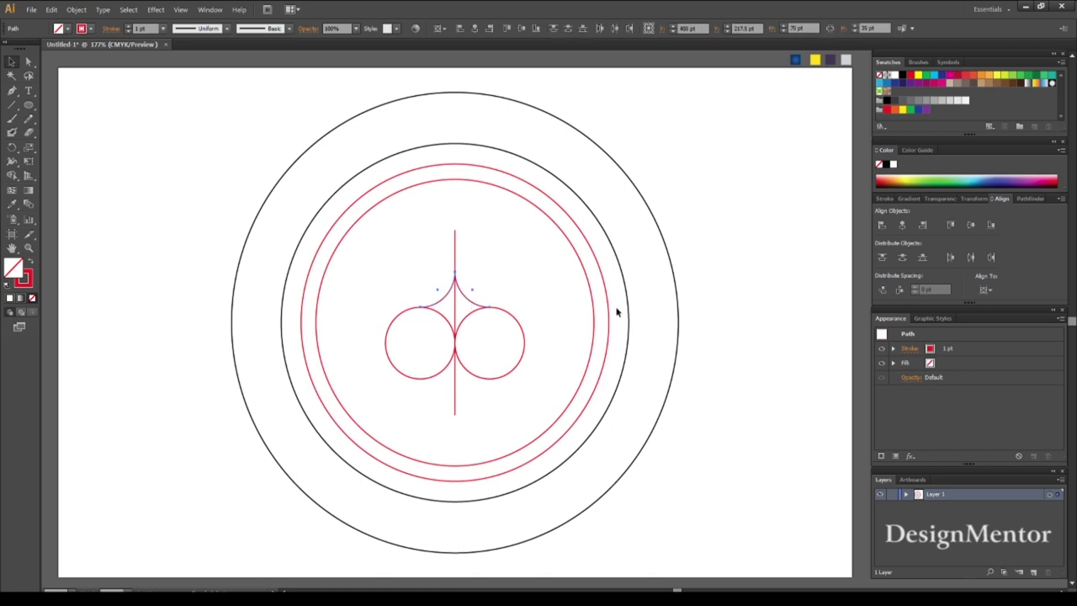
Step: Paste a copy of the two spade-top arcs in front and move it down
key(ctrl+c)
key(ctrl+f)
key(shift+Down)
key(shift+Down)
key(shift+Down)
key(shift+Down)
key(shift+Up)
key(shift+Down)
key(shift+Up)
key(shift+Down)
key(shift+Down)
click(523, 412)
mouse_move(429, 422)
mouse_down()
mouse_move(493, 409)
mouse_move(532, 426)
mouse_up()
Step: Flip the lower arc copy upside down, position it, and stretch it taller to form the stem base
key(o)
key(shift+Up)
key(shift+Up)
key(Up)
key(Up)
key(Up)
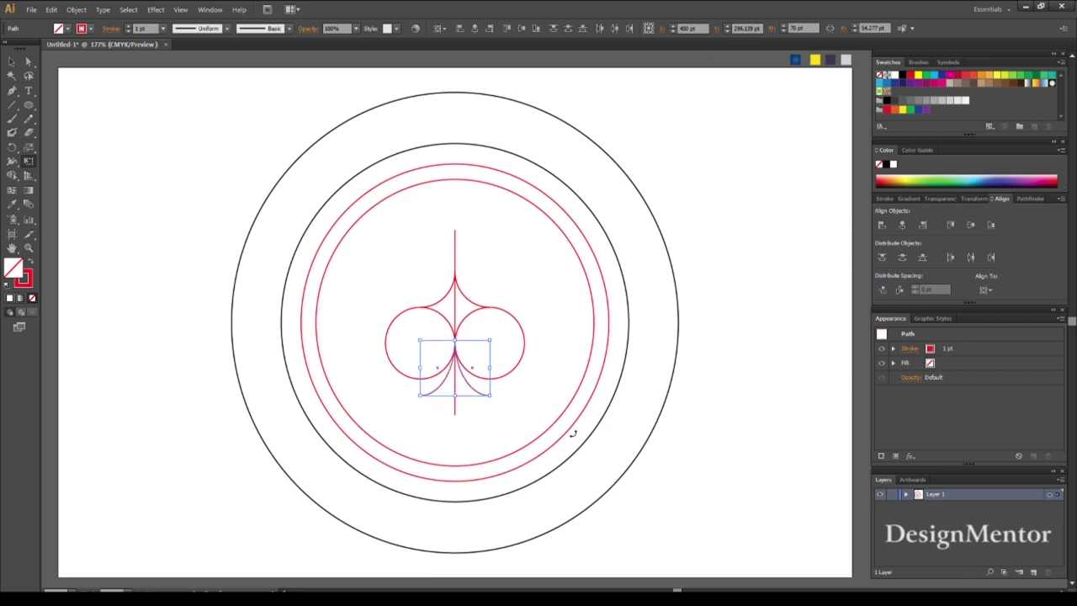
key(Down)
drag(461, 407, 455, 414)
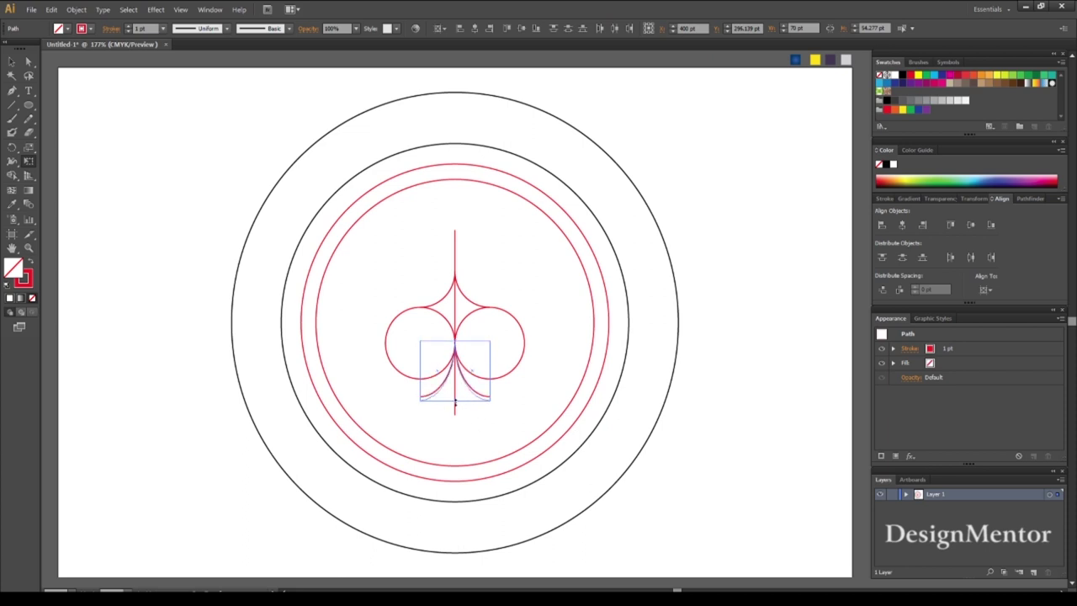
click(65, 111)
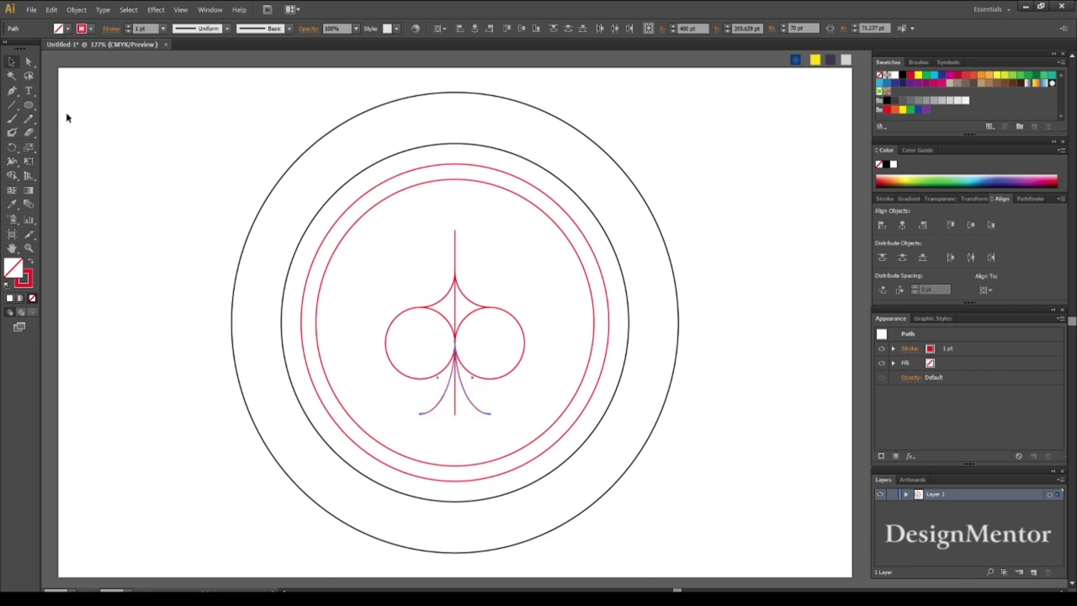
click(454, 245)
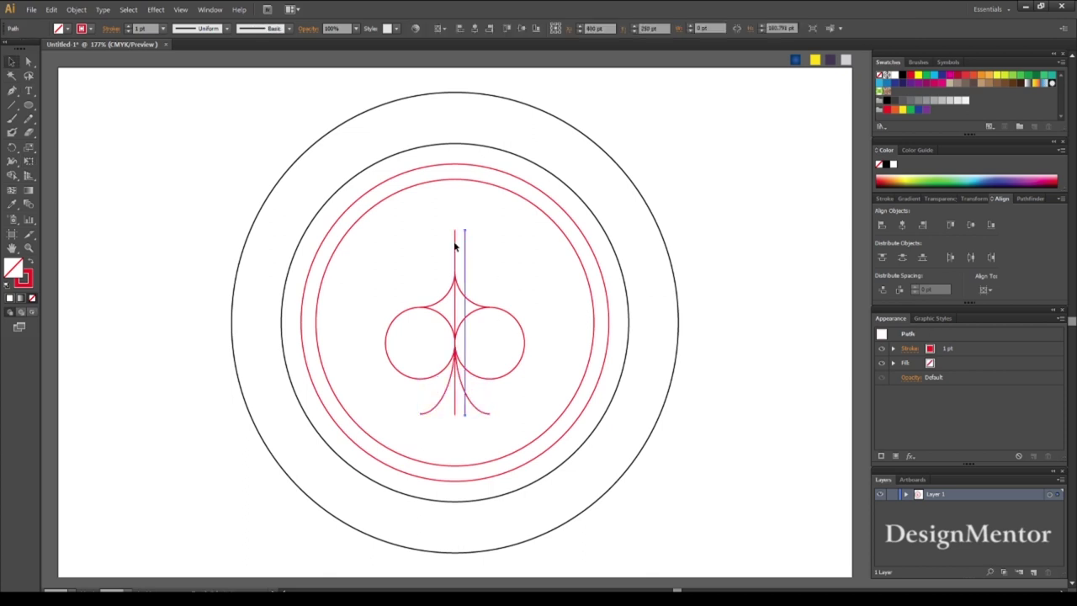
Step: Make a horizontal rotated copy of the stem line, centre it, and move it to the stem base
key(r)
drag(551, 274, 574, 336)
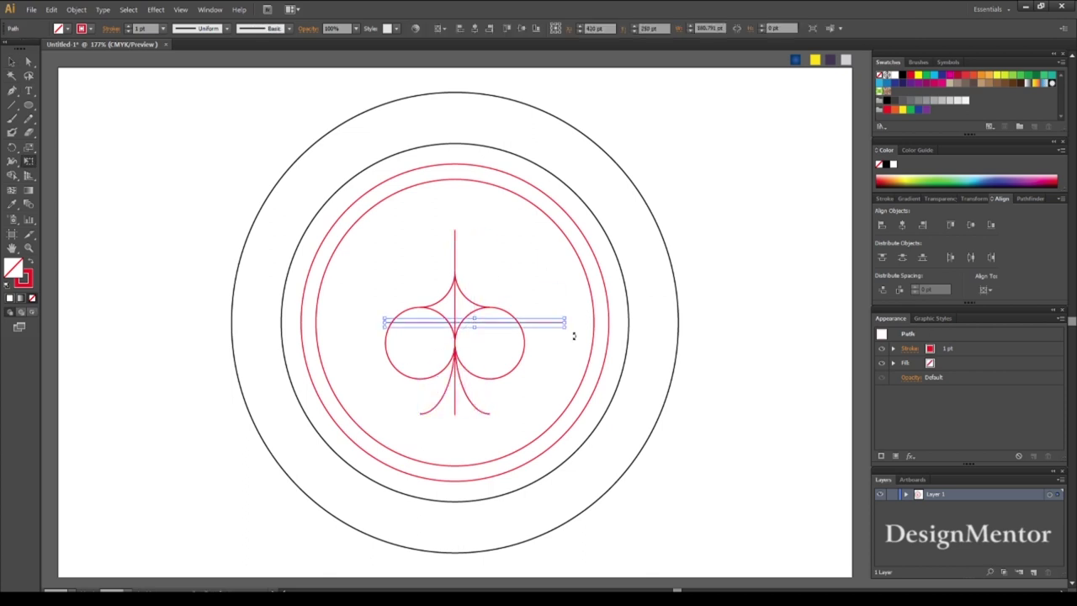
click(902, 226)
key(shift+Down)
key(shift+Down)
key(shift+Down)
key(shift+Down)
key(Down)
key(Down)
key(Down)
key(Down)
key(Down)
key(v)
click(777, 415)
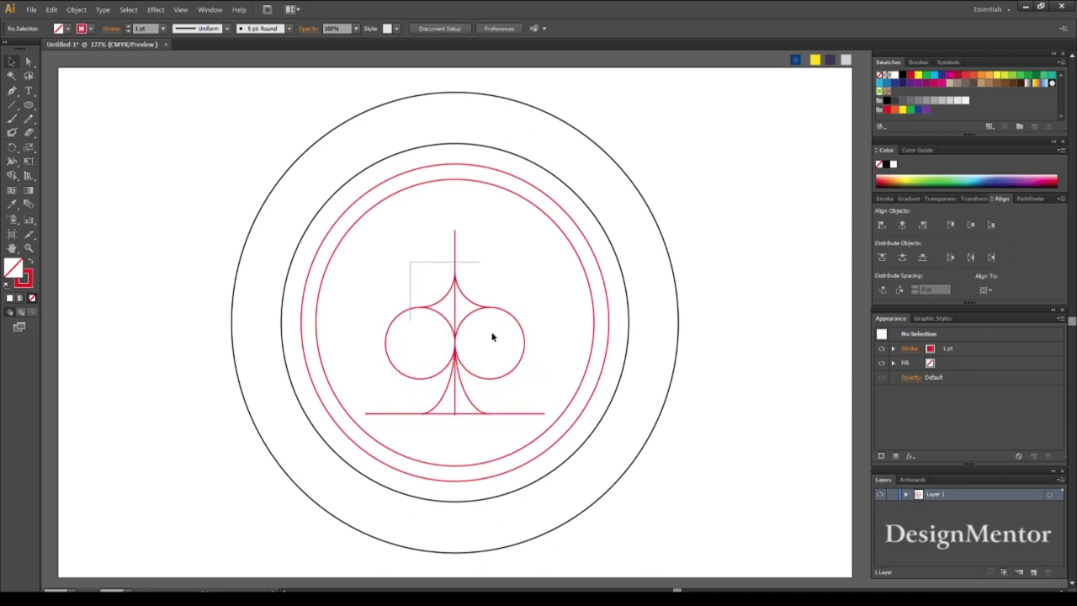
Step: Select the spade pieces around the stem
key(ctrl+a)
click(399, 202)
click(399, 197)
click(487, 266)
drag(433, 288, 469, 405)
click(437, 269)
click(454, 254)
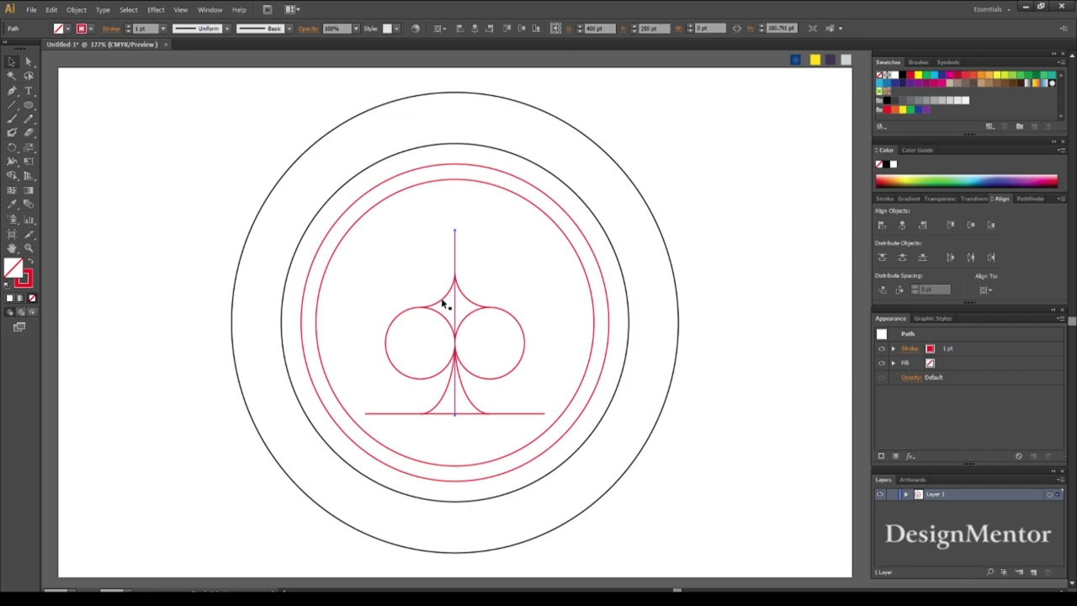
Step: Move the spade pieces left of the chip and select them all
click(460, 382)
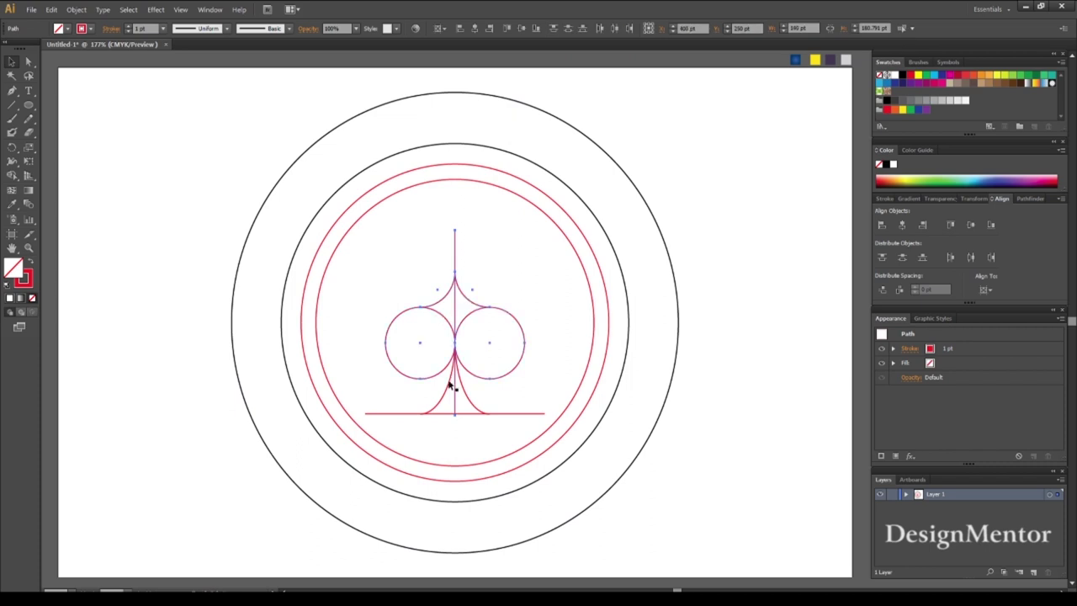
key(shift+Left)
key(shift+Left)
key(shift+Left)
key(shift+Left)
key(shift+Left)
key(shift+Left)
key(shift+Left)
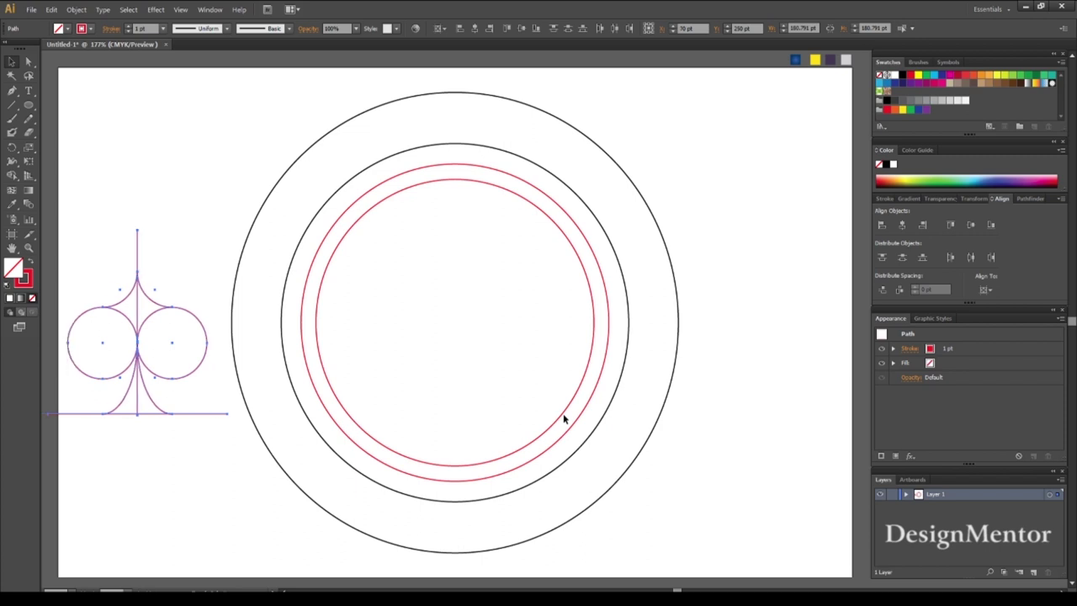
drag(91, 233, 171, 411)
Step: Merge the circles and top piece, merge the stem wedges, and trim the excess stem and base-line ends
click(12, 175)
drag(130, 316, 168, 337)
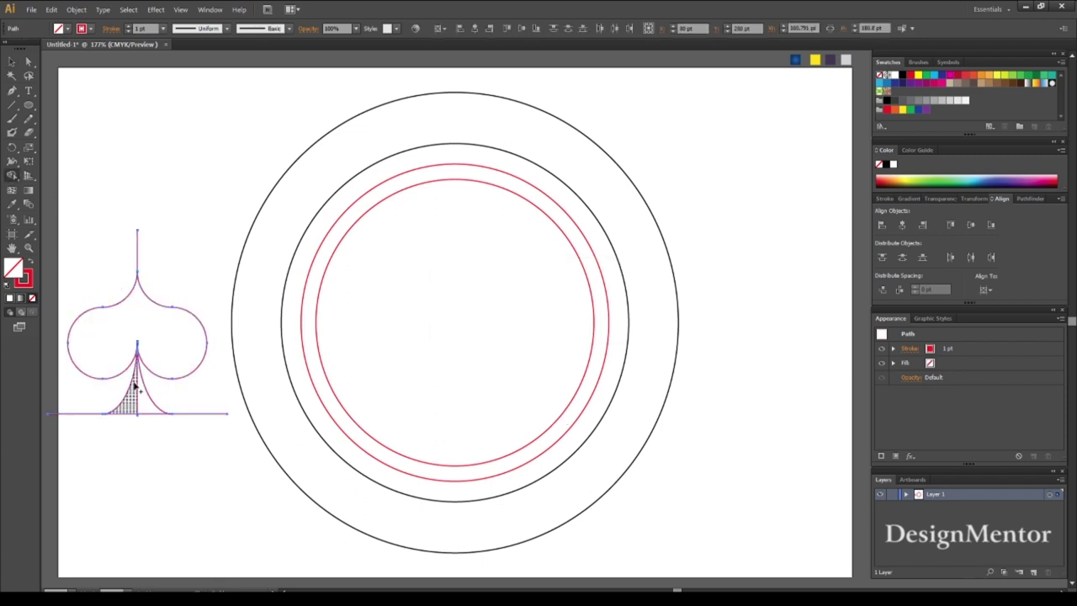
drag(143, 395, 120, 402)
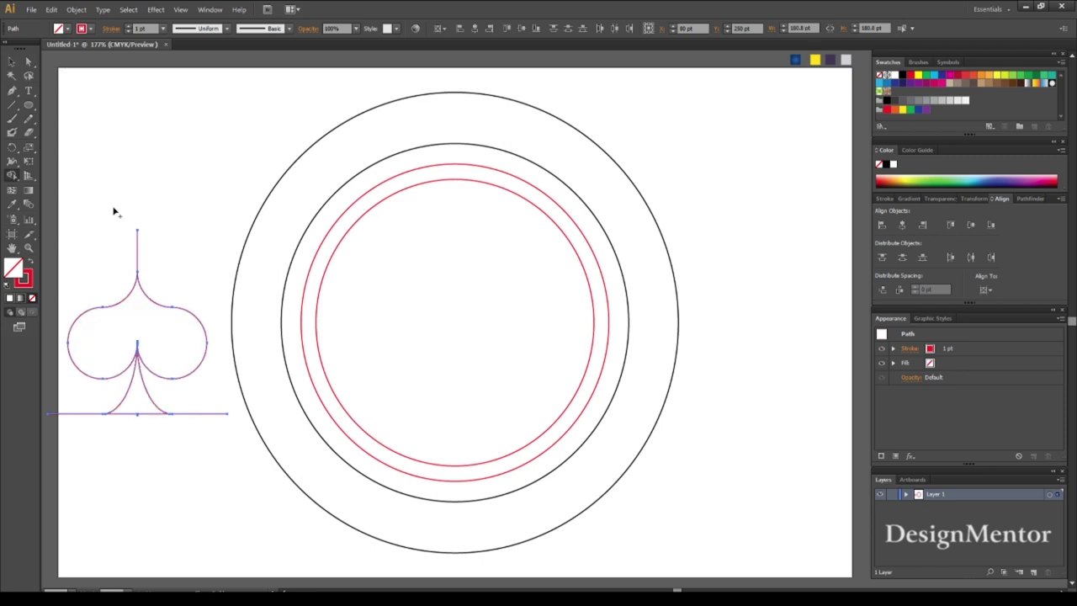
alt+click(137, 246)
alt+click(200, 413)
alt+click(80, 413)
Step: Pull the spade's top anchor up to sharpen the tip, then centre it horizontally in the chip
key(a)
mouse_move(120, 225)
mouse_down()
mouse_move(147, 280)
mouse_move(137, 252)
mouse_move(176, 440)
mouse_up()
key(e)
key(v)
click(137, 106)
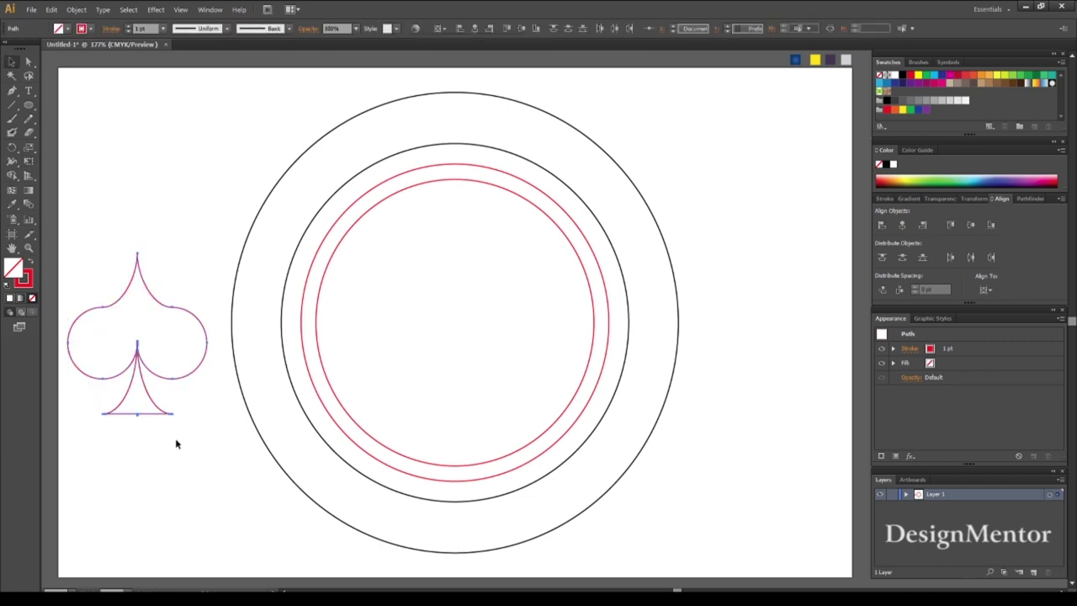
click(990, 224)
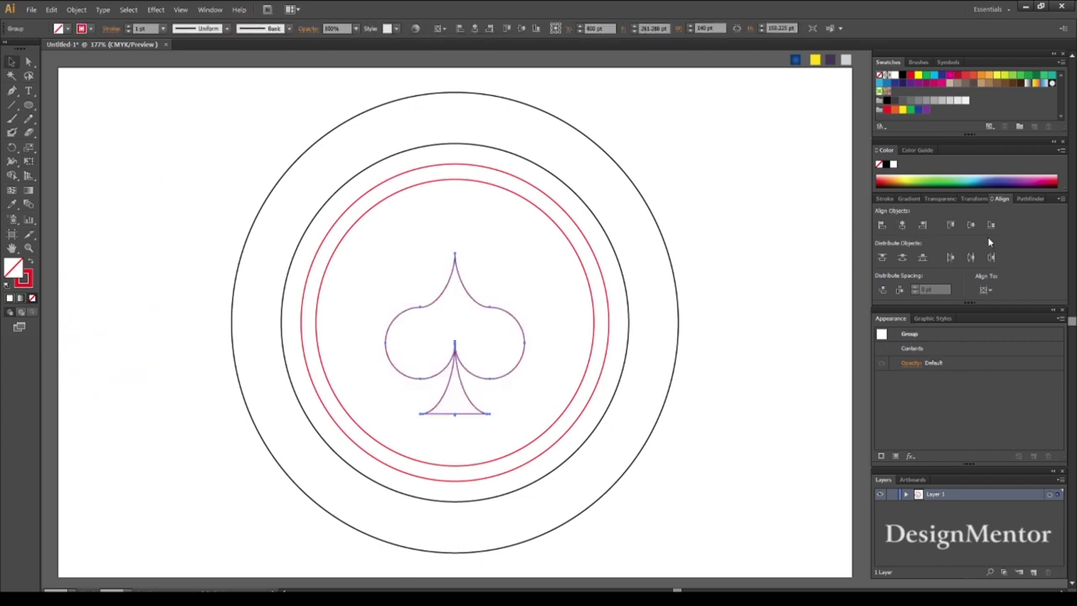
Step: Centre the spade vertically, then scale the spade group down slightly about its centre
click(769, 382)
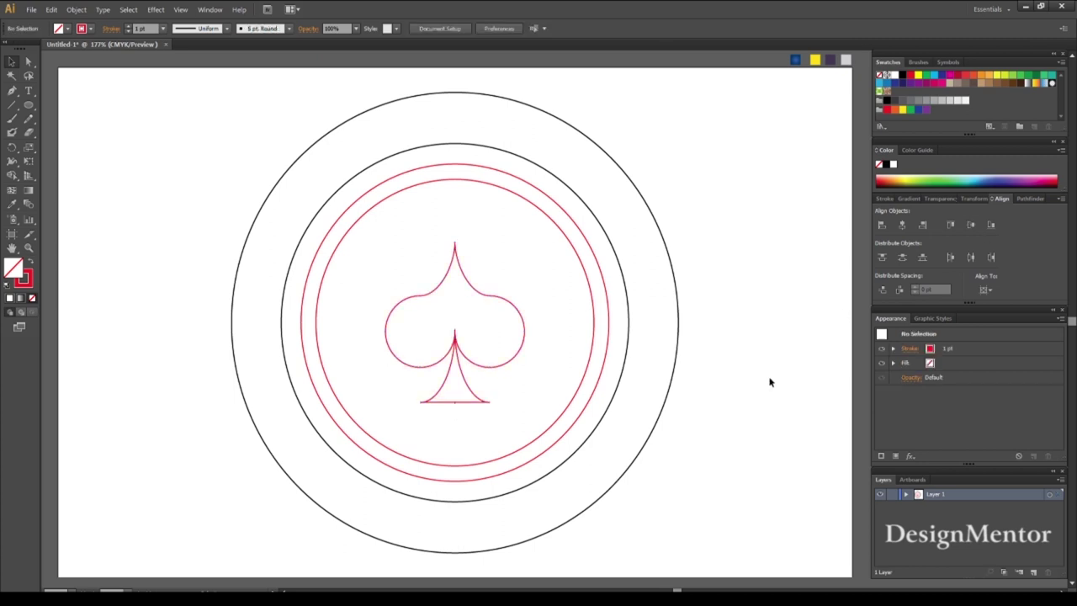
click(432, 294)
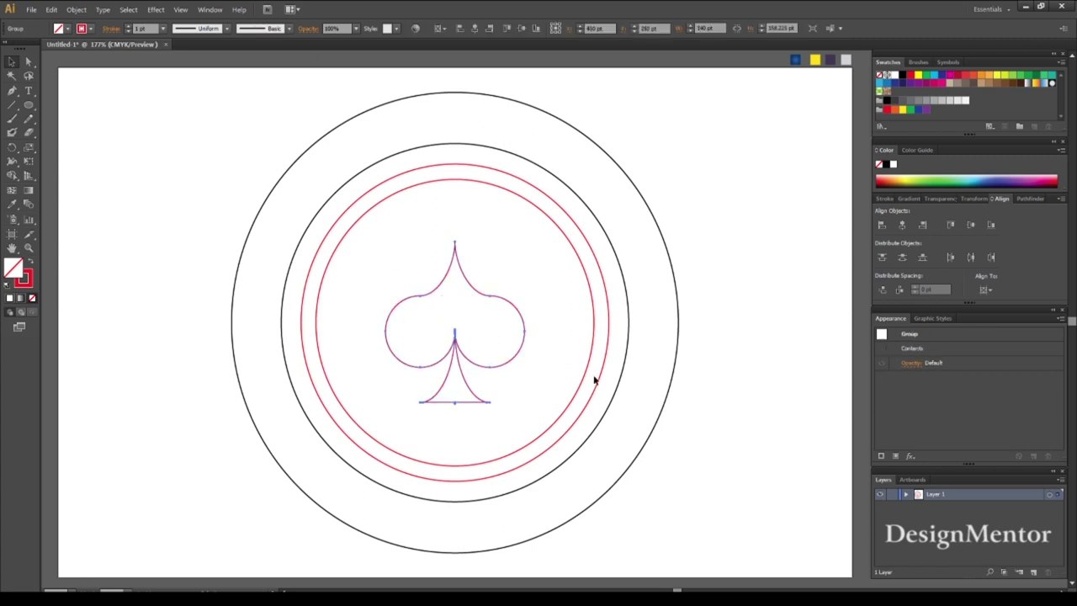
drag(522, 405, 516, 393)
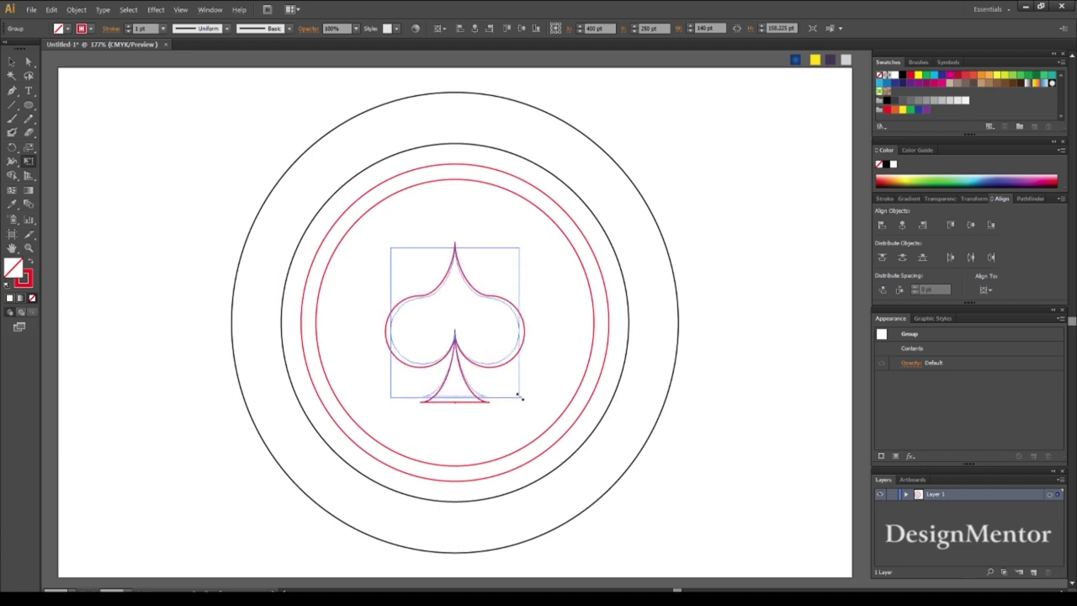
click(710, 425)
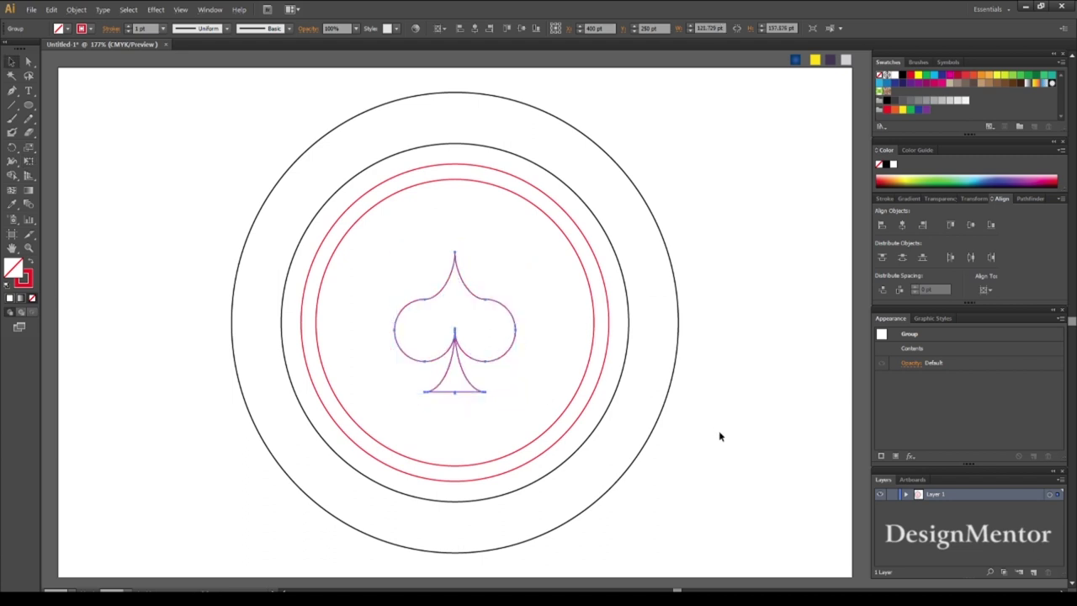
click(472, 298)
click(763, 356)
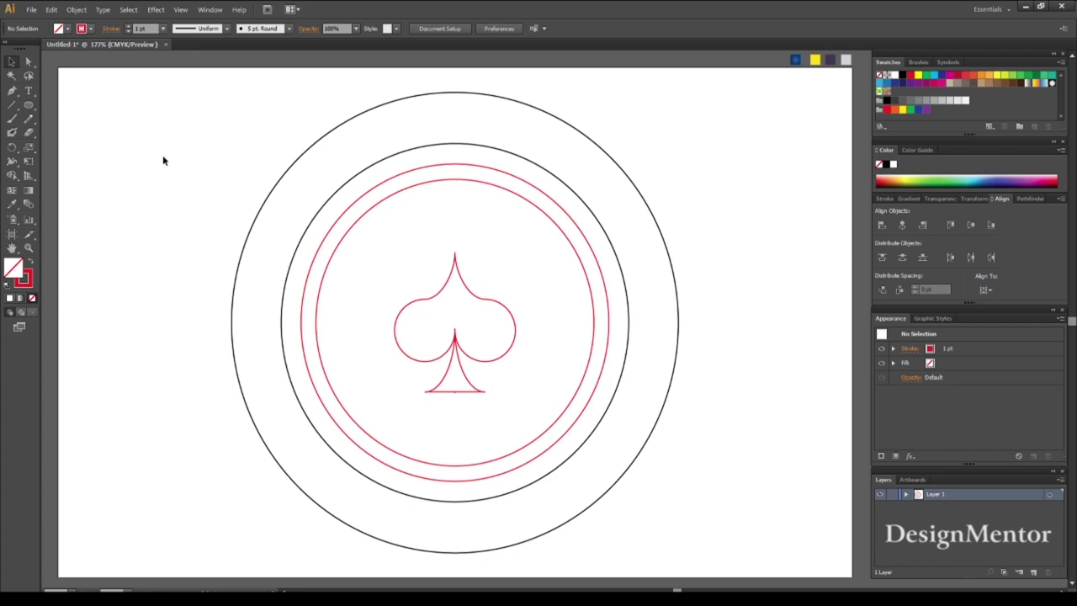
click(27, 106)
Step: Create a 100 × 120 pt rectangle from the Rectangle tool's size dialog
click(57, 104)
click(440, 117)
key(Tab)
text(1)
text(0)
key(Return)
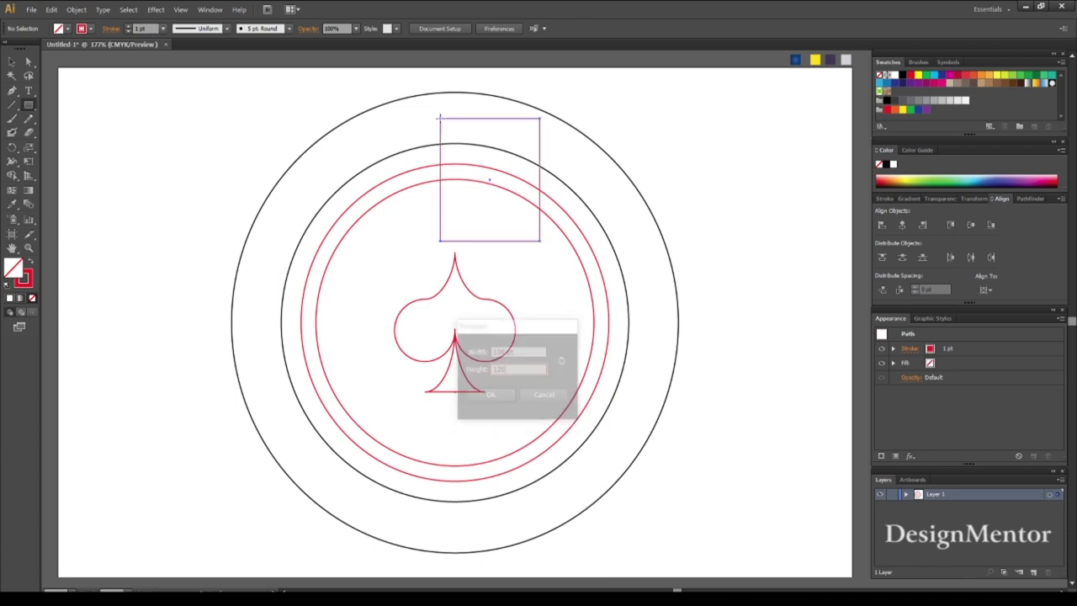
Step: Centre the rectangle on the spade and shift it up to straddle the chip's top rings
click(903, 223)
click(971, 225)
key(shift+Up)
key(shift+Up)
key(shift+Up)
key(shift+Up)
key(shift+Up)
key(shift+Up)
key(shift+Down)
key(shift+Up)
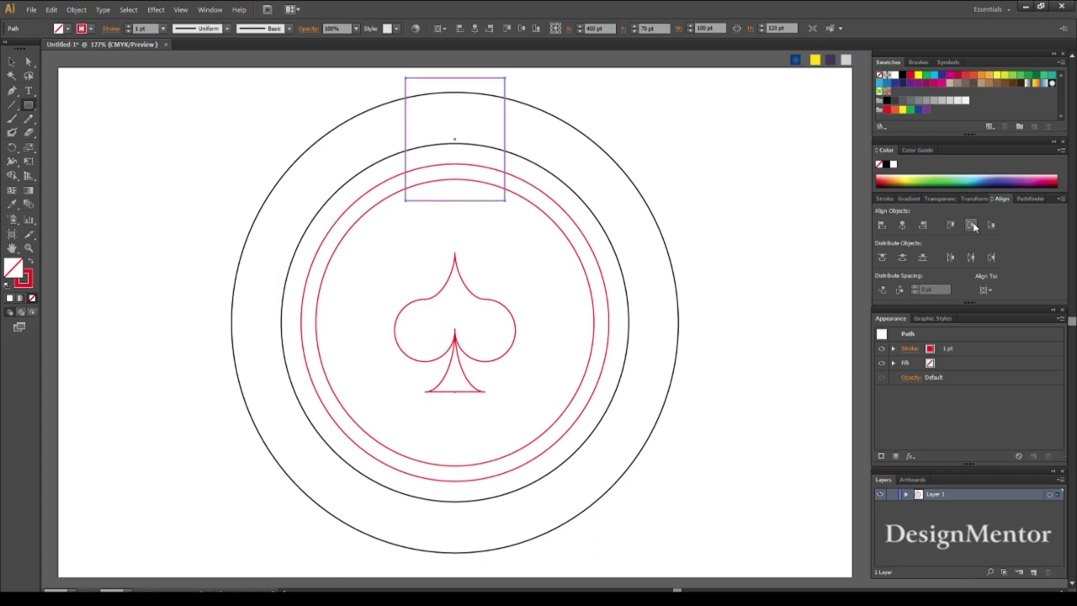
key(Down)
key(Down)
key(Down)
key(Down)
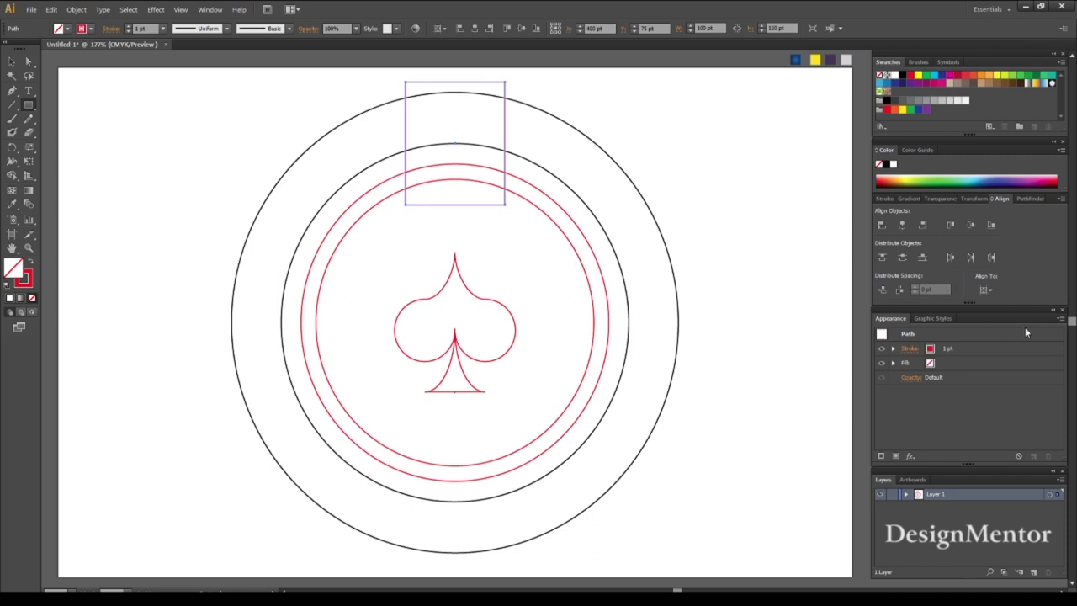
click(11, 62)
click(97, 102)
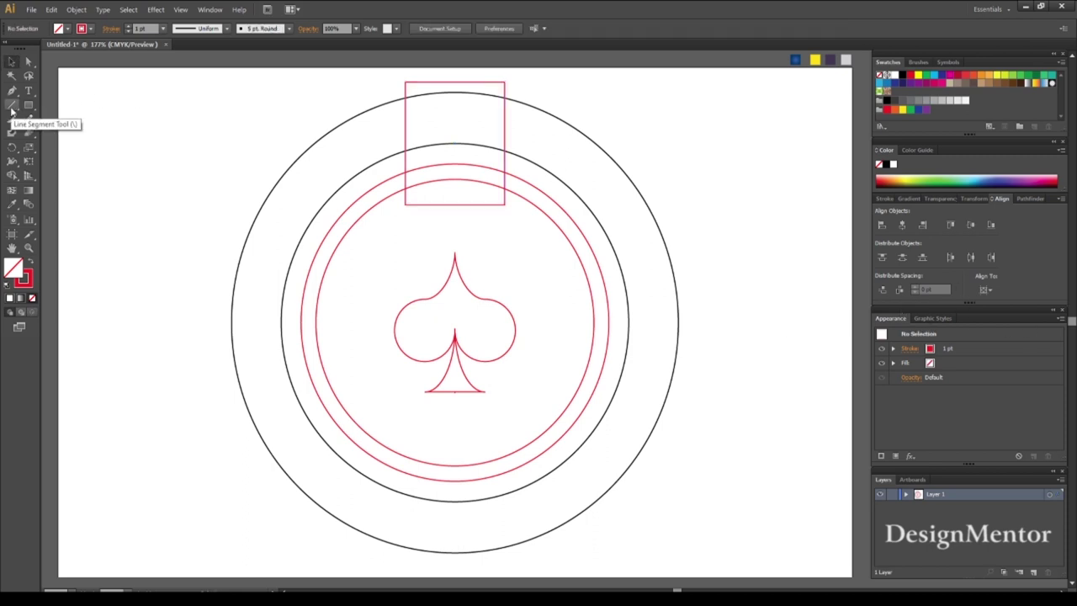
Step: Draw a vertical line and centre it on the spade
click(12, 107)
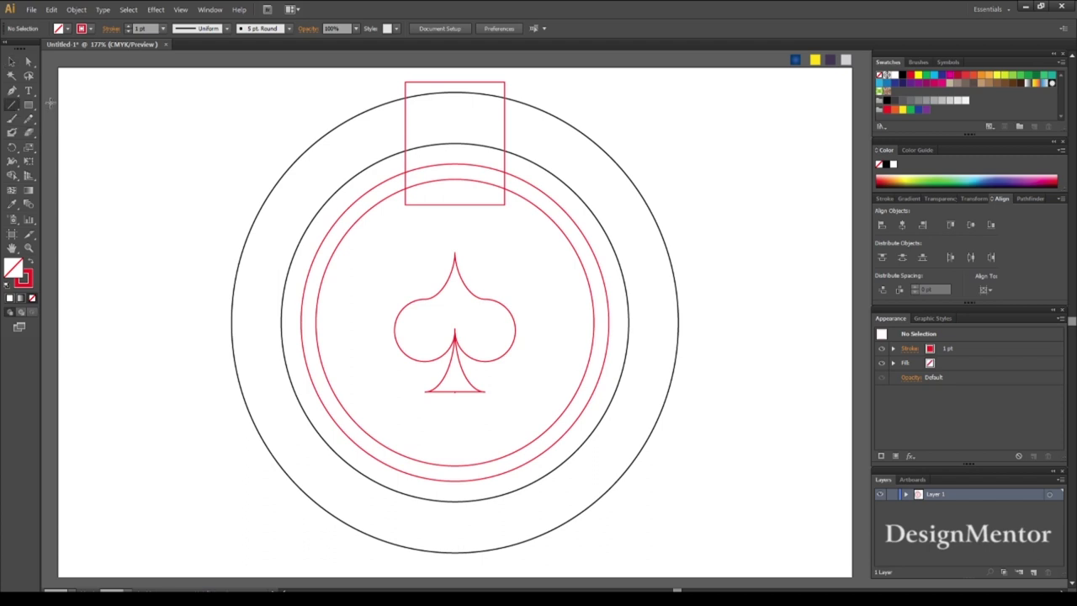
drag(360, 266, 360, 354)
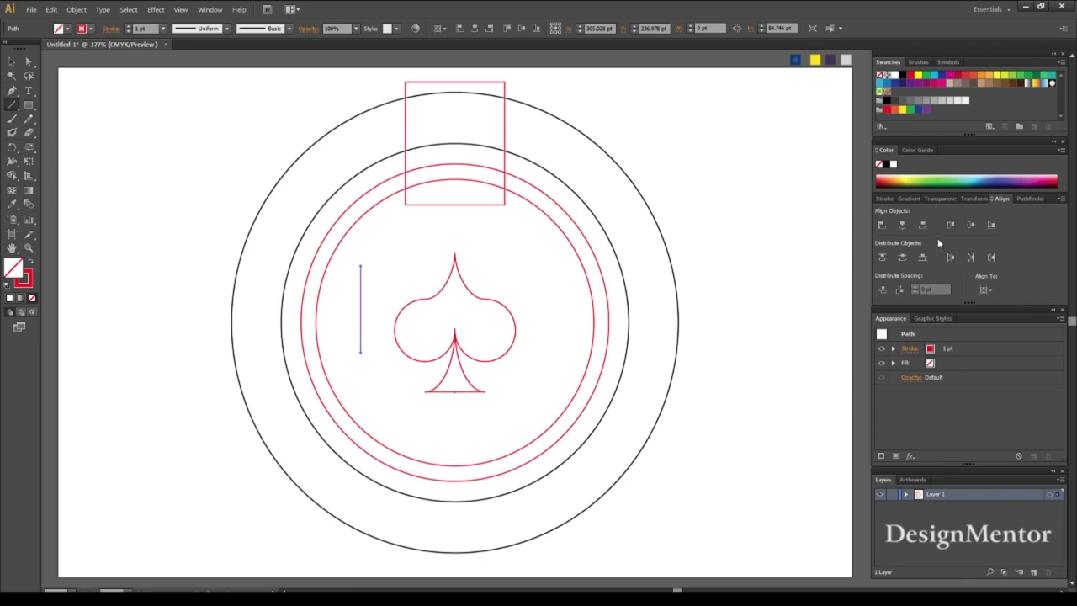
click(970, 224)
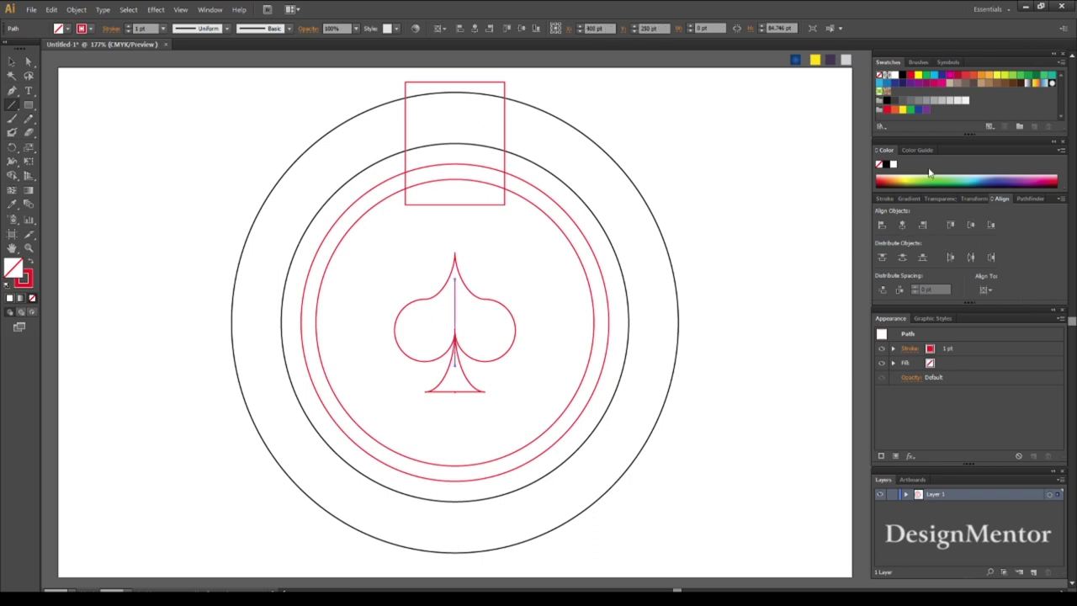
Step: Draw a second line, turn it horizontal and centre it on the spade
mouse_move(554, 366)
mouse_down()
mouse_move(539, 278)
mouse_move(613, 325)
mouse_up()
key(v)
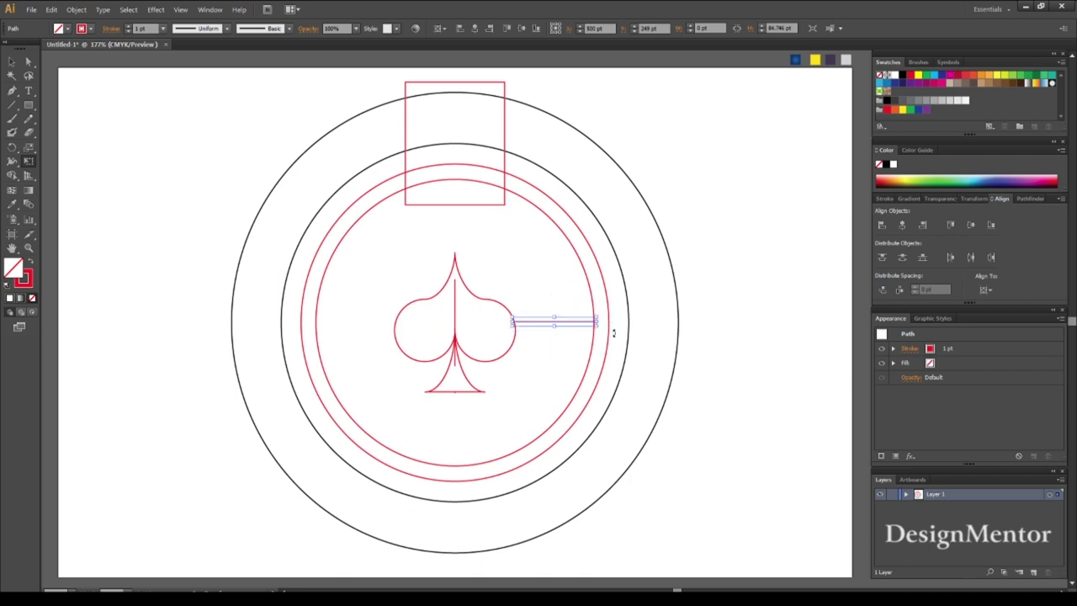
key(v)
click(902, 224)
click(970, 225)
click(774, 325)
click(448, 204)
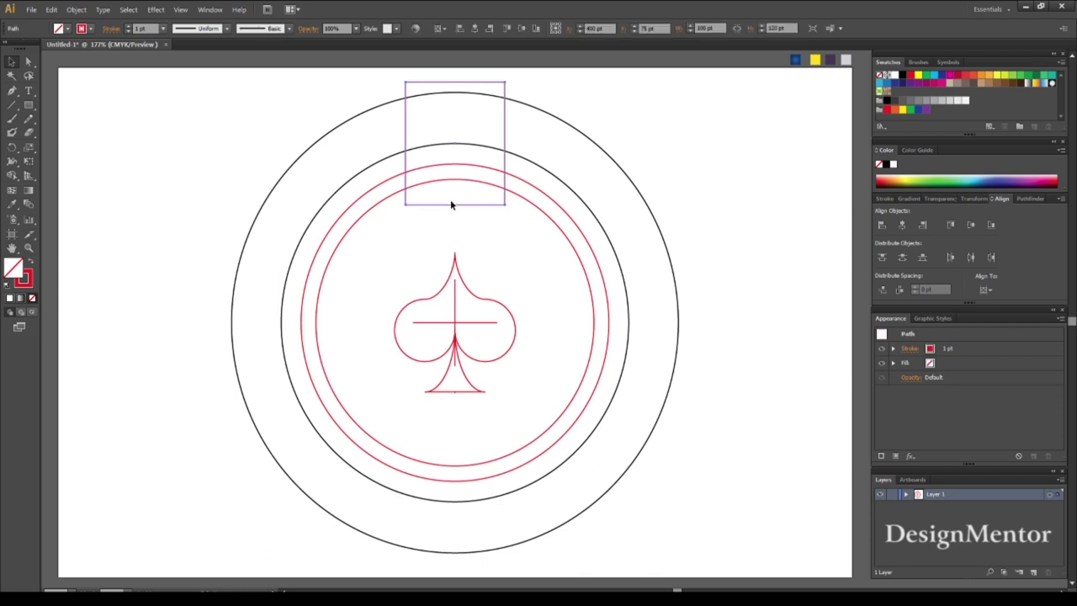
Step: Make 90° rotated copies of the rectangle about the spade centre at left, bottom and right
click(15, 149)
alt+click(455, 324)
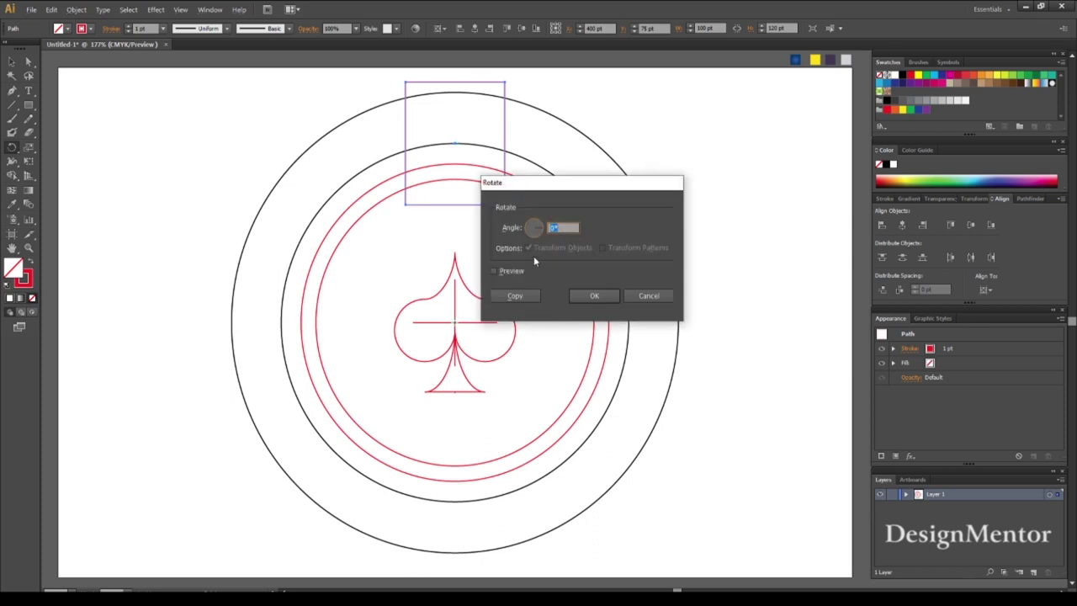
text(90)
click(514, 295)
key(ctrl+d)
key(ctrl+d)
key(v)
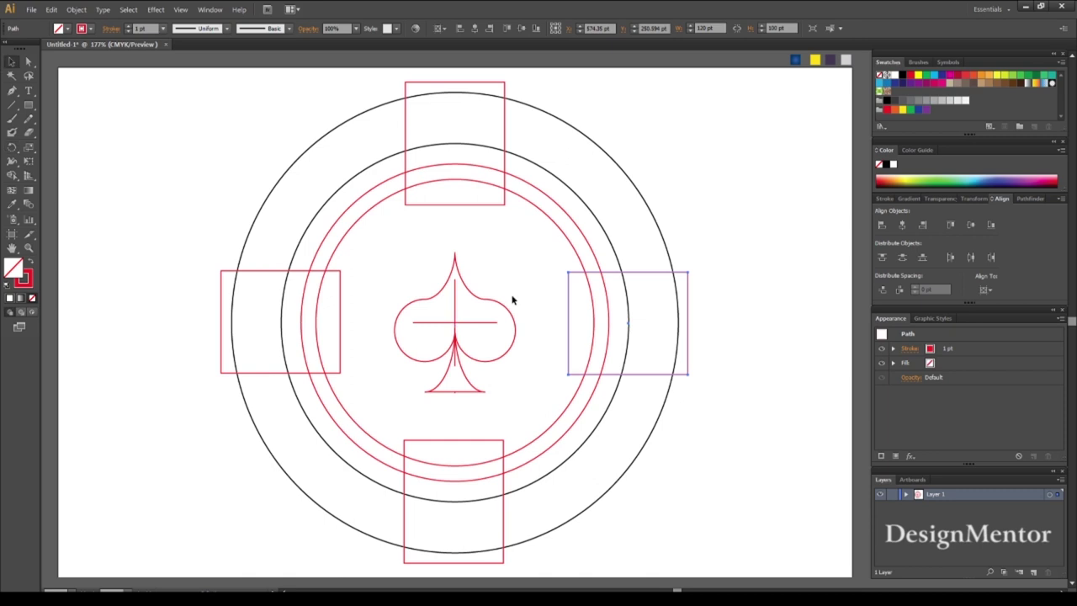
click(448, 308)
click(454, 309)
Step: Delete the vertical and horizontal centre lines and select all the chip shapes
key(Delete)
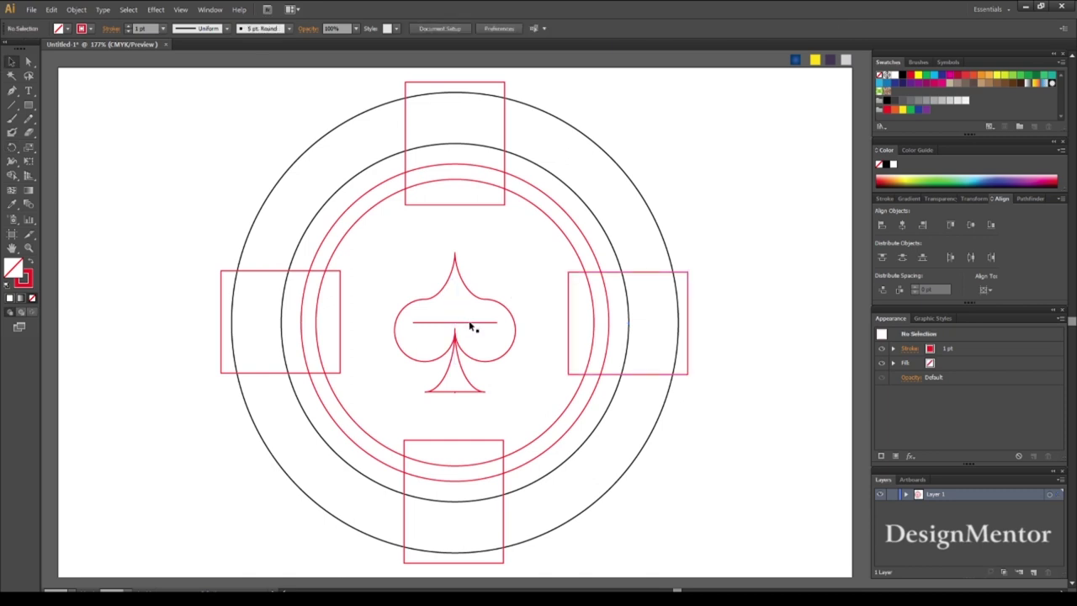
click(472, 323)
key(Delete)
mouse_move(233, 99)
mouse_down()
mouse_move(552, 427)
mouse_move(680, 535)
mouse_up()
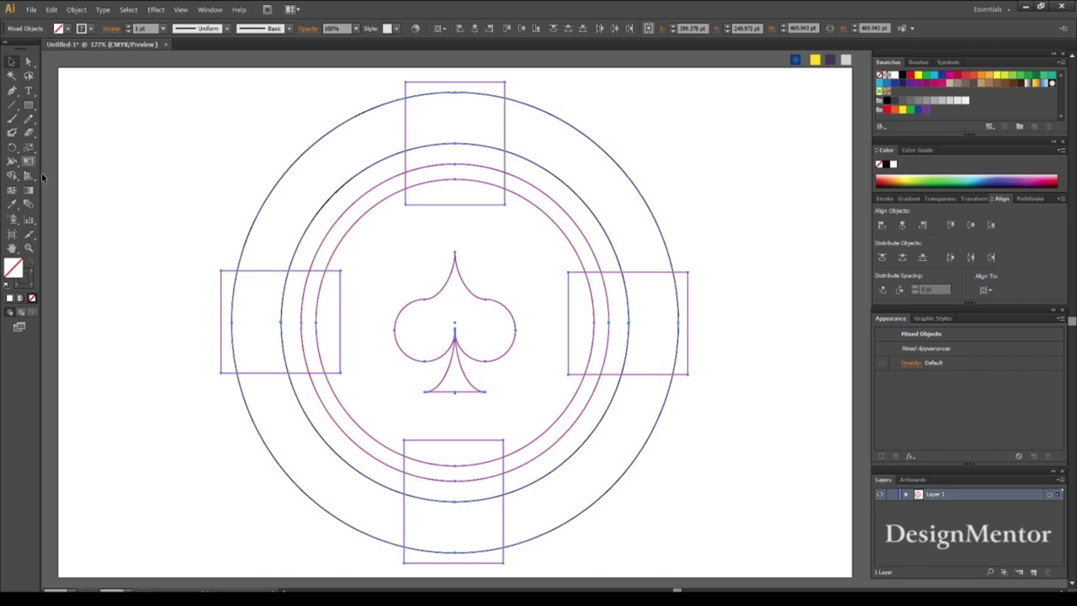
Step: Merge the top, left, right and bottom rectangles into the chip's centre with Shape Builder
click(12, 175)
drag(444, 111, 450, 221)
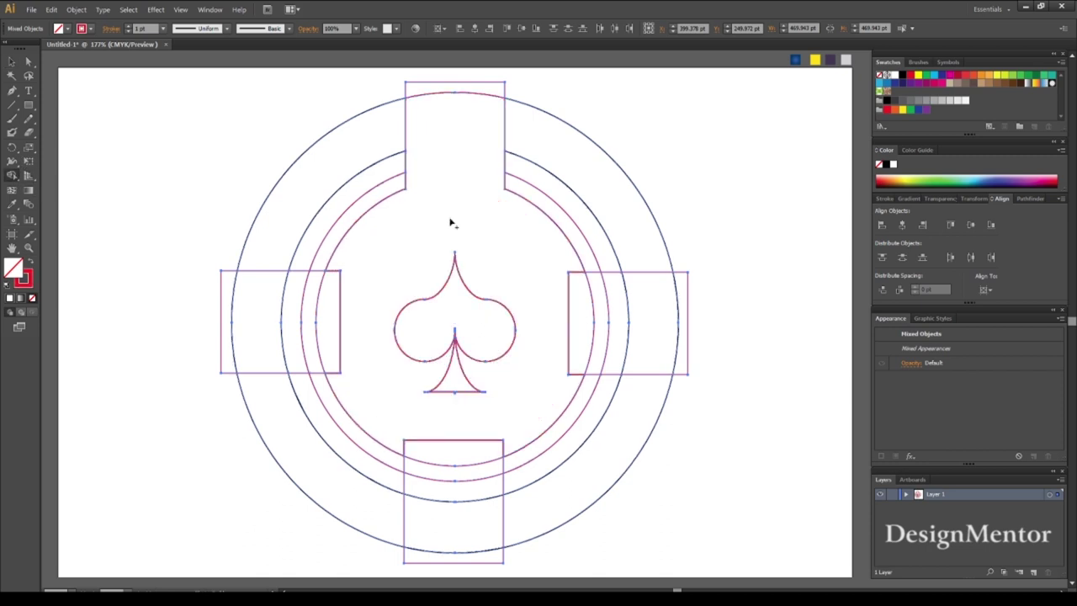
drag(260, 318, 342, 326)
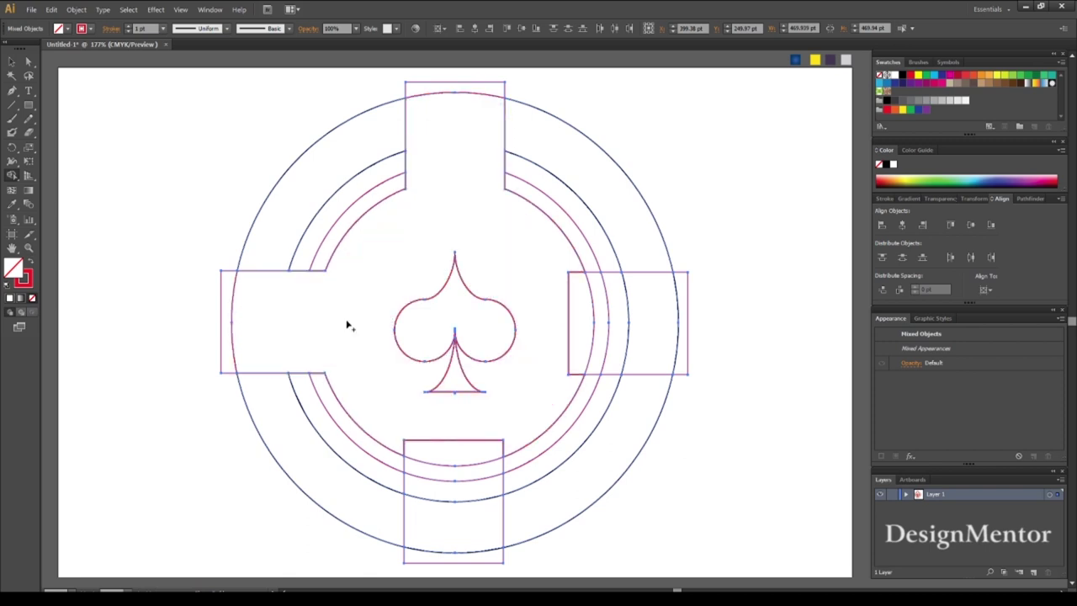
drag(630, 322, 554, 322)
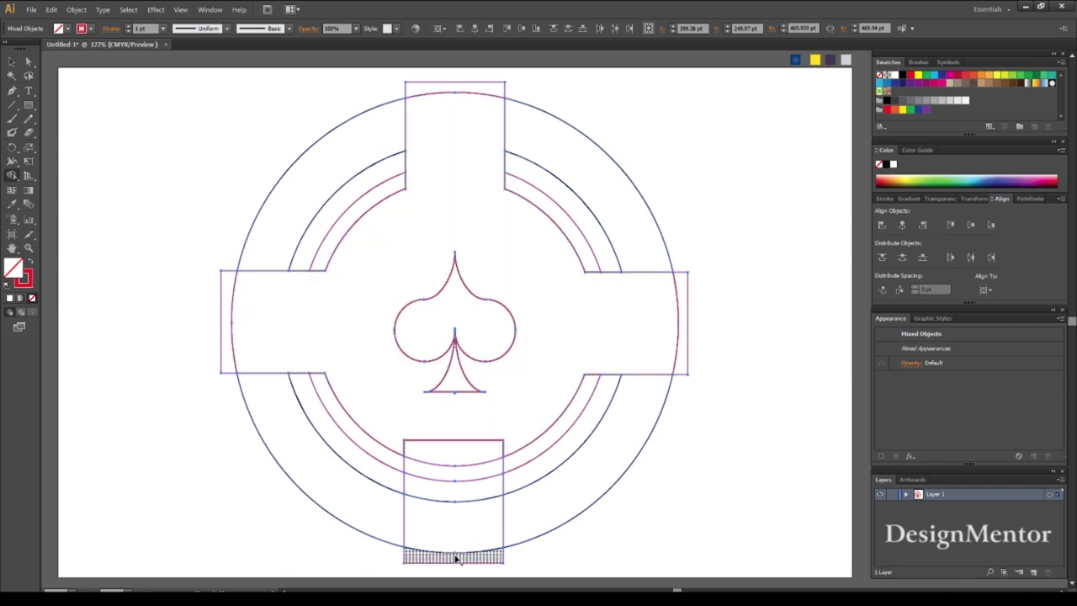
drag(455, 526, 456, 415)
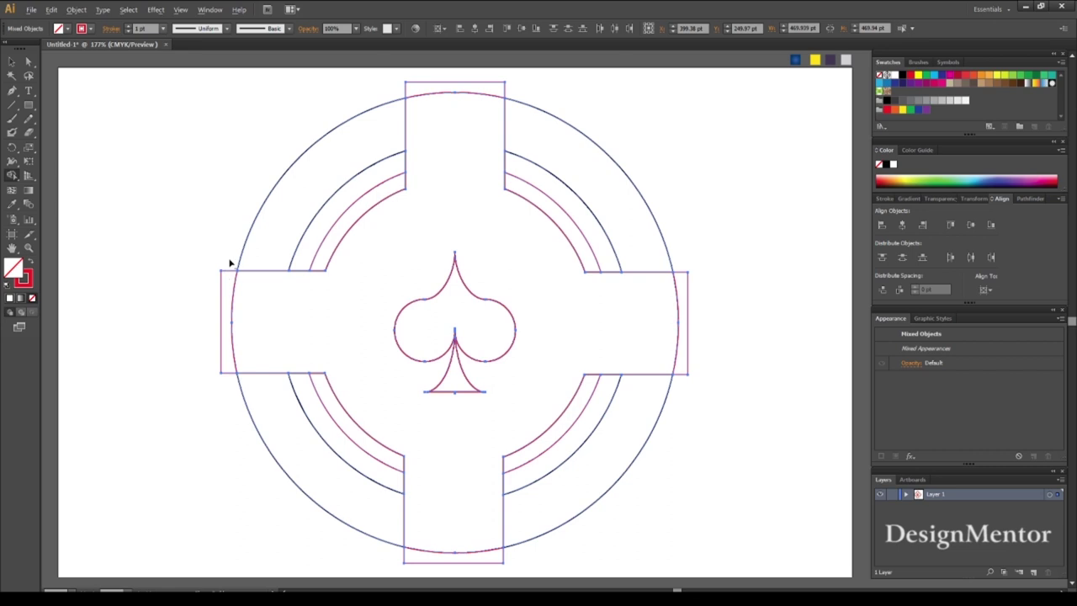
drag(228, 283, 425, 100)
Step: Remove the rectangle slivers outside the circle at the top, right and bottom
alt+click(413, 88)
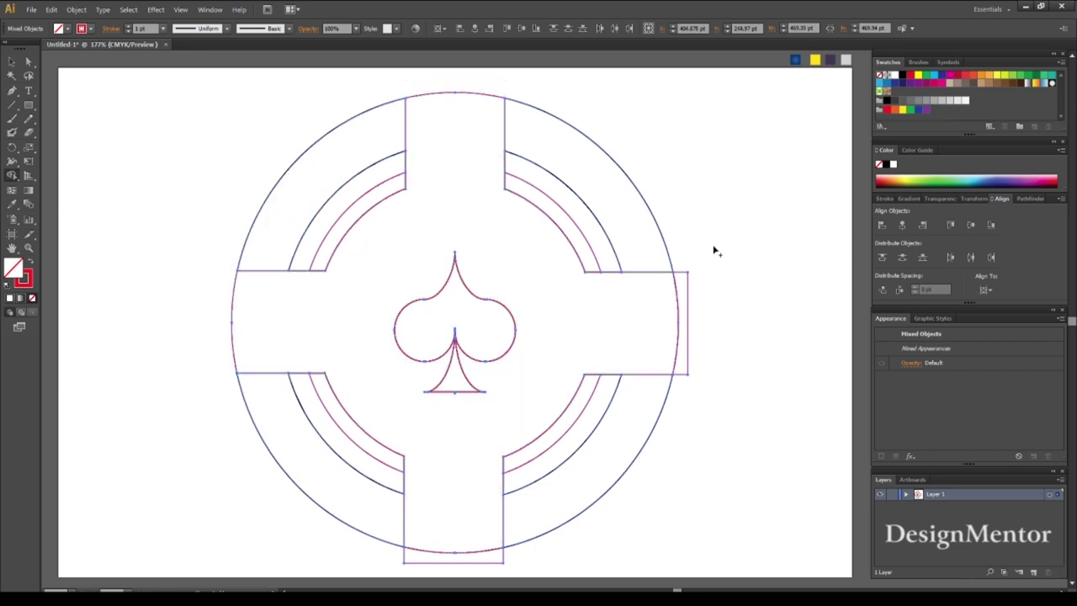
alt+click(683, 277)
alt+click(492, 557)
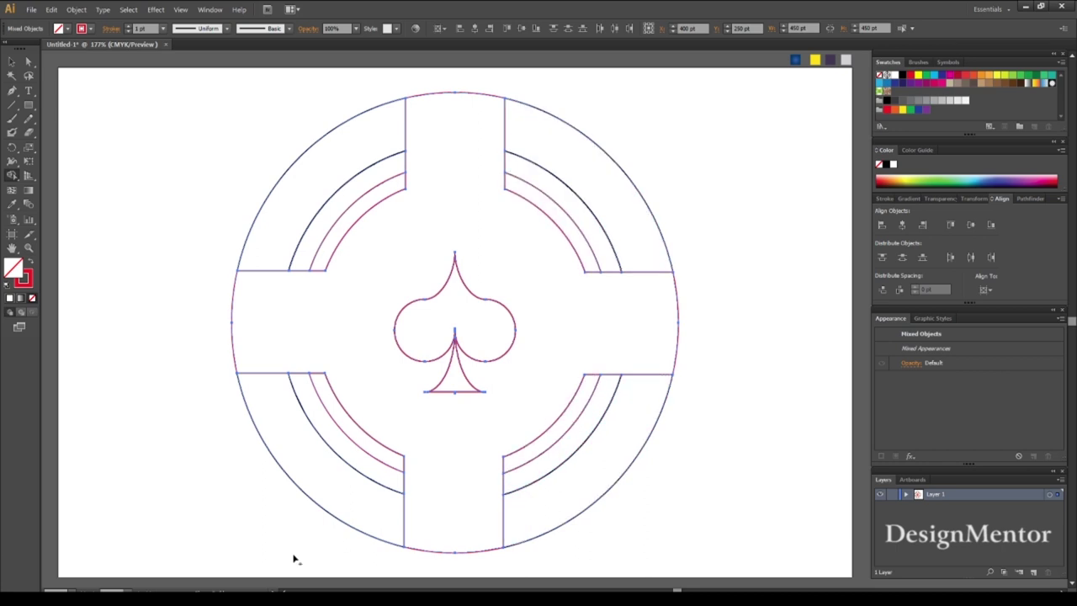
click(363, 441)
click(11, 62)
Step: Fill the four outer arc bands with the sampled yellow
click(311, 152)
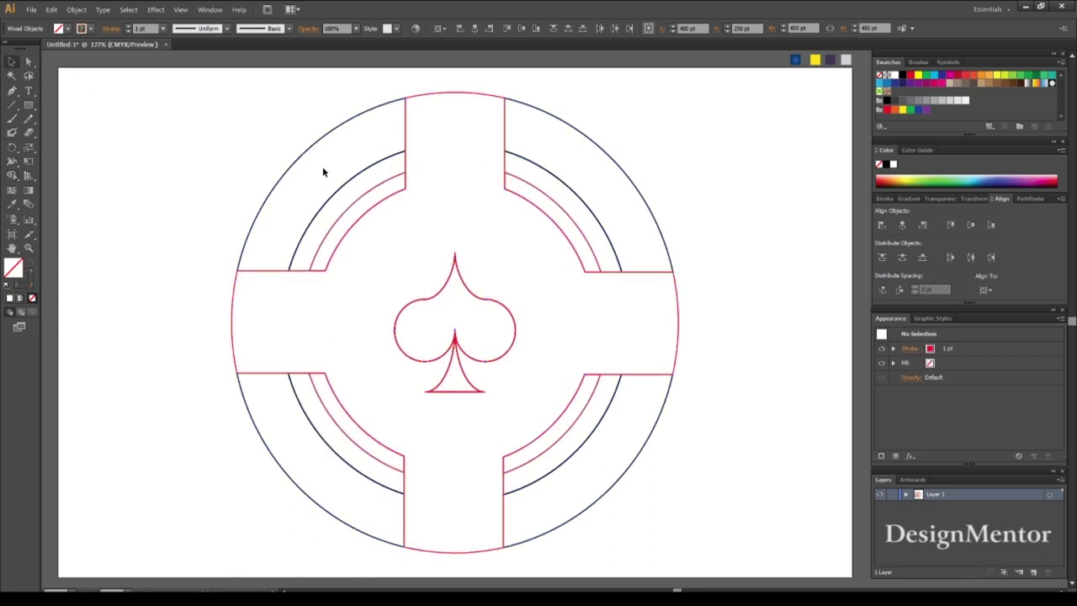
click(310, 151)
key(i)
click(815, 60)
key(v)
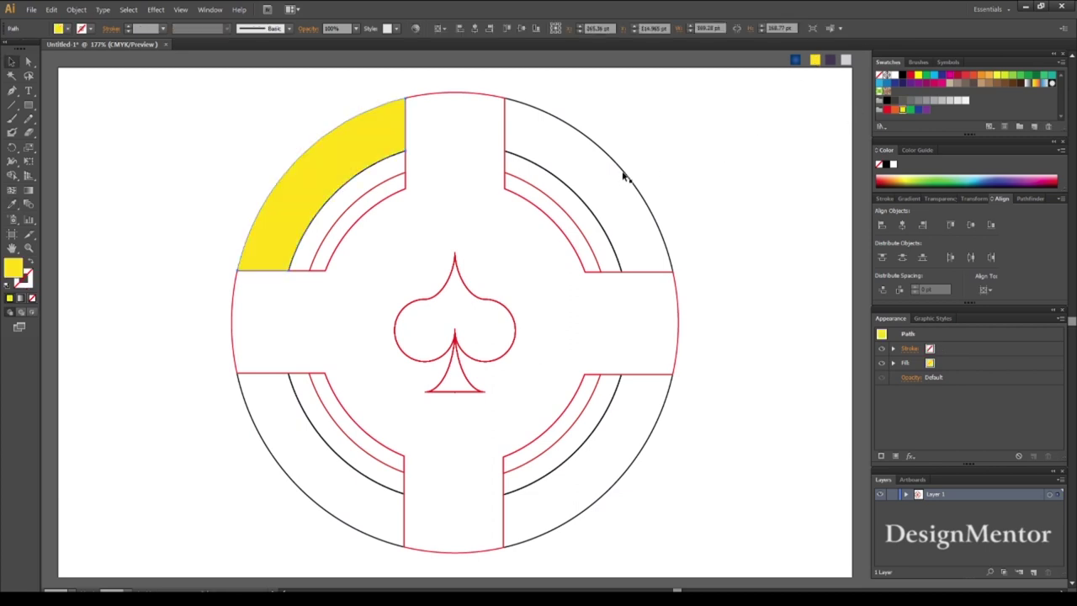
click(625, 176)
key(i)
click(814, 60)
key(v)
click(633, 468)
key(i)
click(815, 59)
key(v)
click(321, 511)
key(i)
click(284, 204)
key(v)
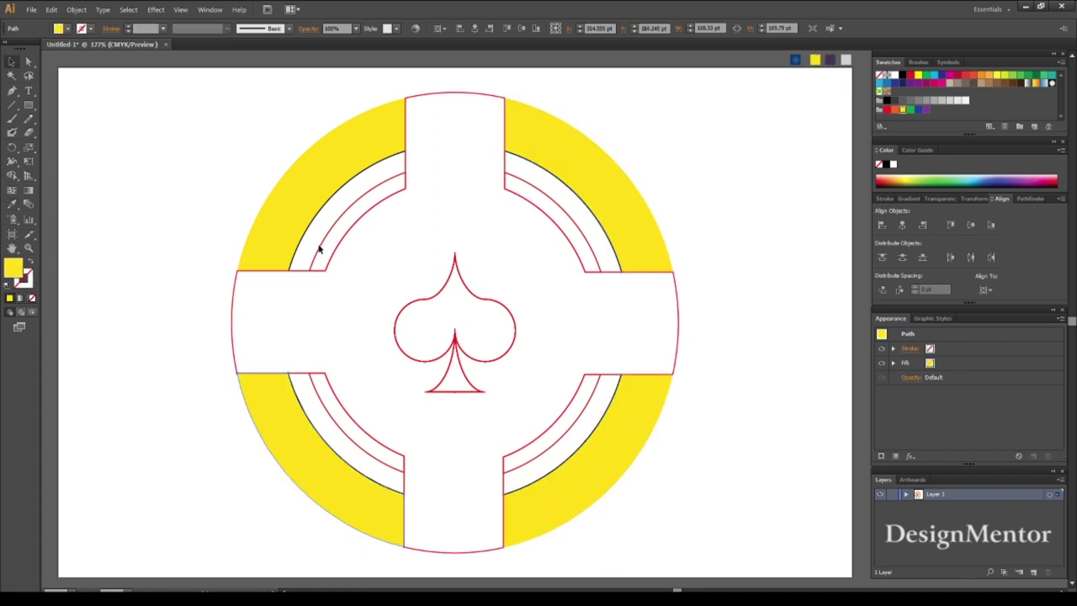
click(351, 443)
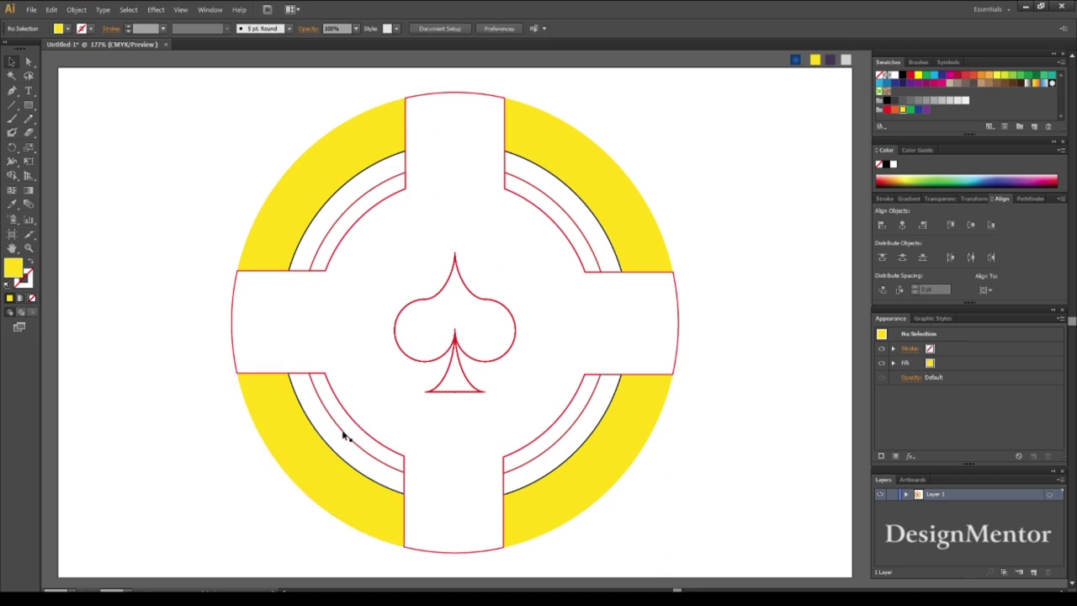
Step: Fill the four inner arc bands yellow with the Eyedropper
click(344, 435)
key(i)
click(296, 211)
key(v)
click(547, 455)
key(i)
click(625, 233)
key(v)
click(565, 221)
key(i)
key(v)
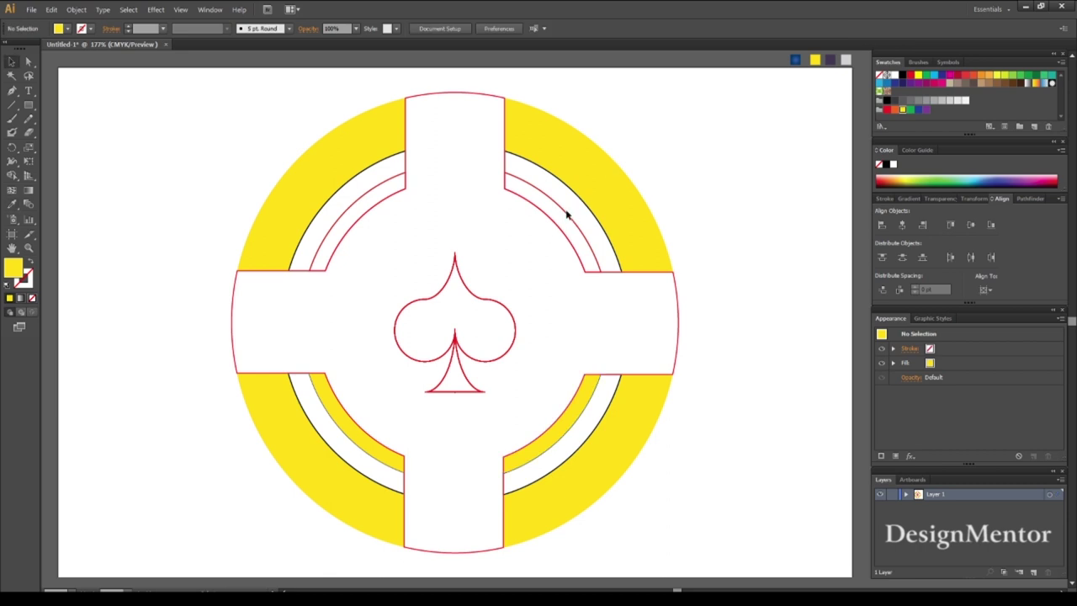
click(566, 216)
key(i)
click(596, 167)
key(v)
click(344, 217)
key(i)
click(343, 163)
key(v)
Step: Fill the cross-and-spade shape with the dark purple sample
click(424, 154)
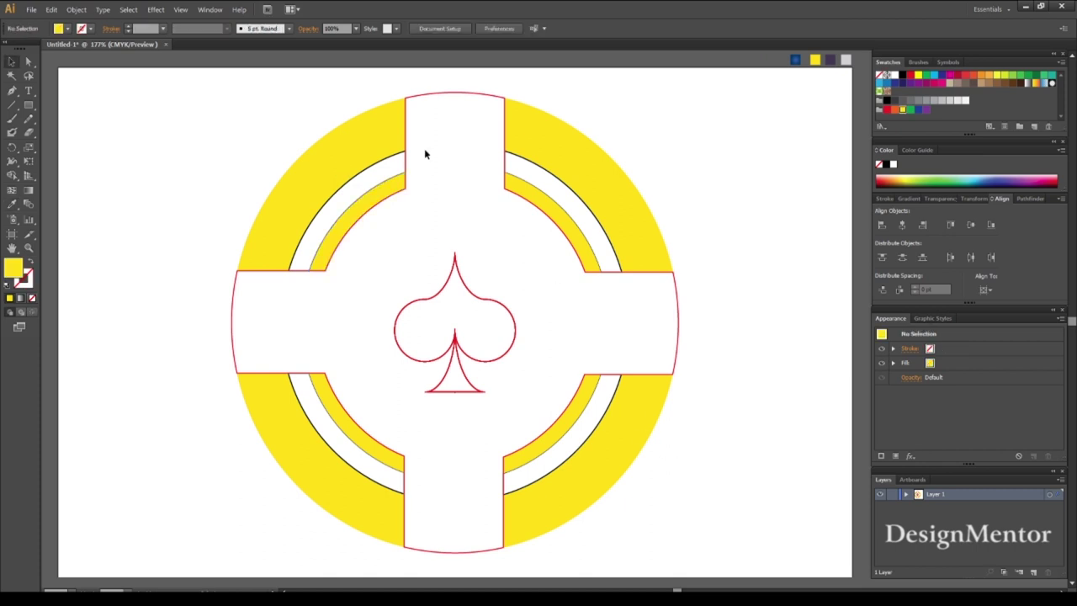
click(438, 93)
key(i)
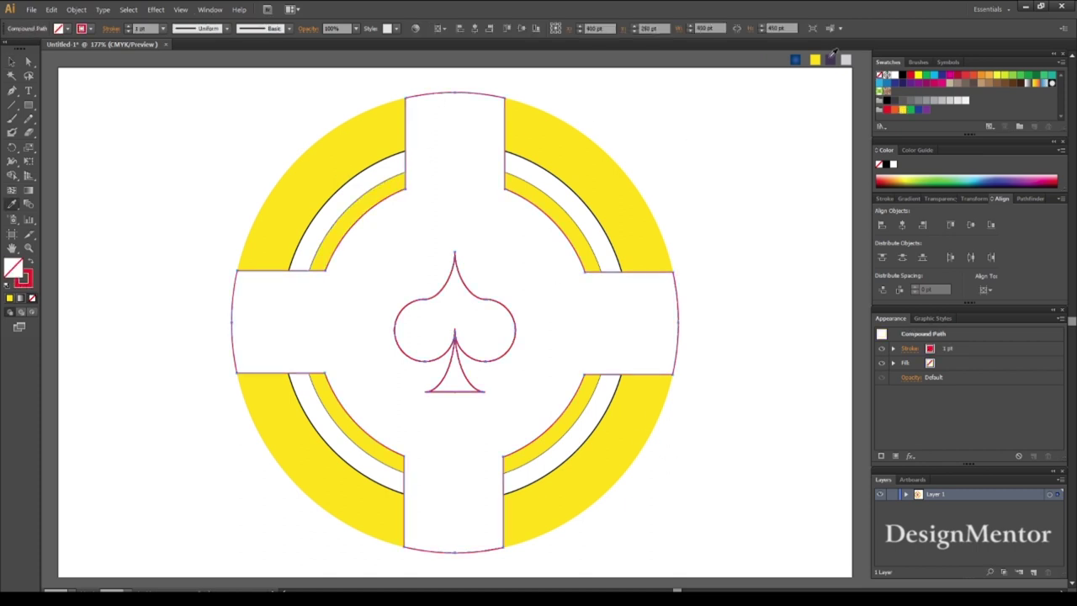
click(830, 59)
key(v)
Step: Fill the upper-left and upper-right ring bands dark purple
click(318, 217)
key(i)
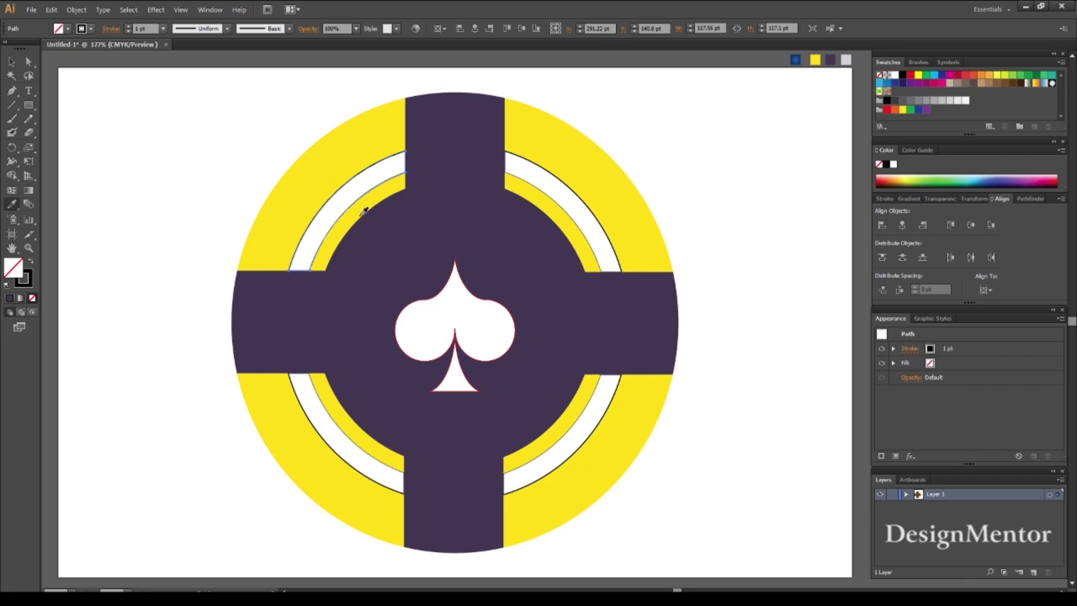
click(474, 187)
key(v)
click(573, 195)
key(i)
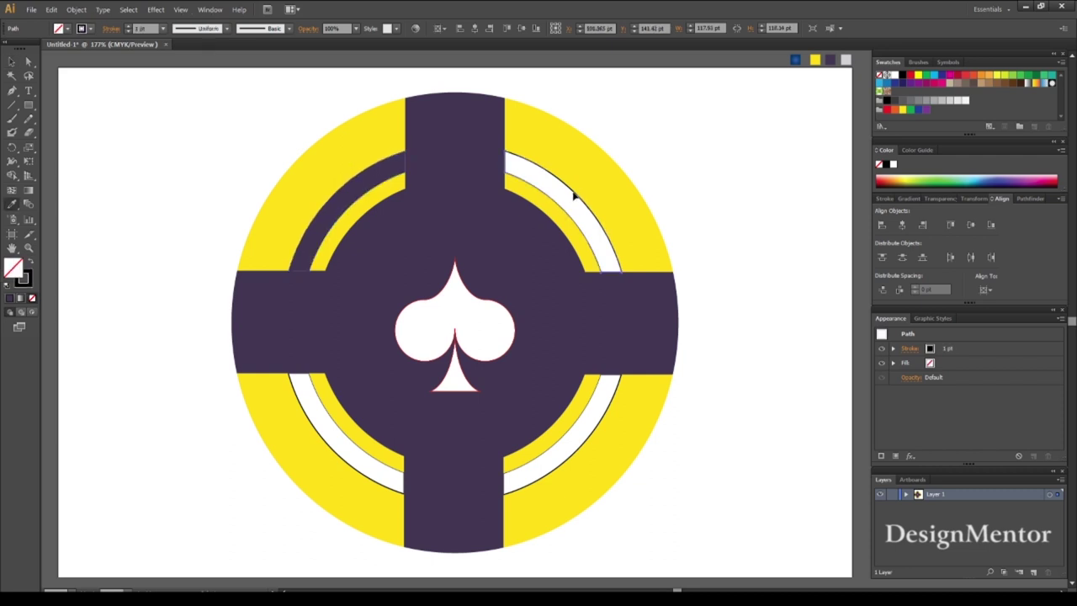
click(622, 292)
Step: Fill the lower-left and lower-right ring bands with the cross's dark purple
key(v)
click(316, 429)
key(i)
click(549, 397)
key(v)
click(570, 463)
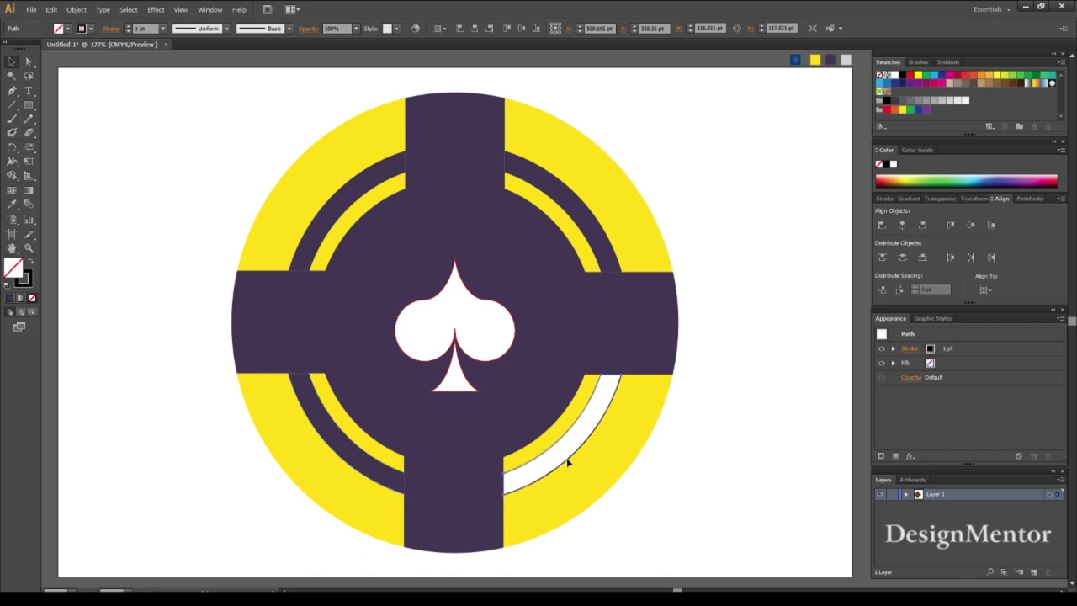
key(i)
click(559, 331)
key(v)
Step: Check the purple cross selection, then marquee-select all the chip artwork
click(424, 364)
click(447, 302)
click(442, 294)
click(434, 301)
click(434, 300)
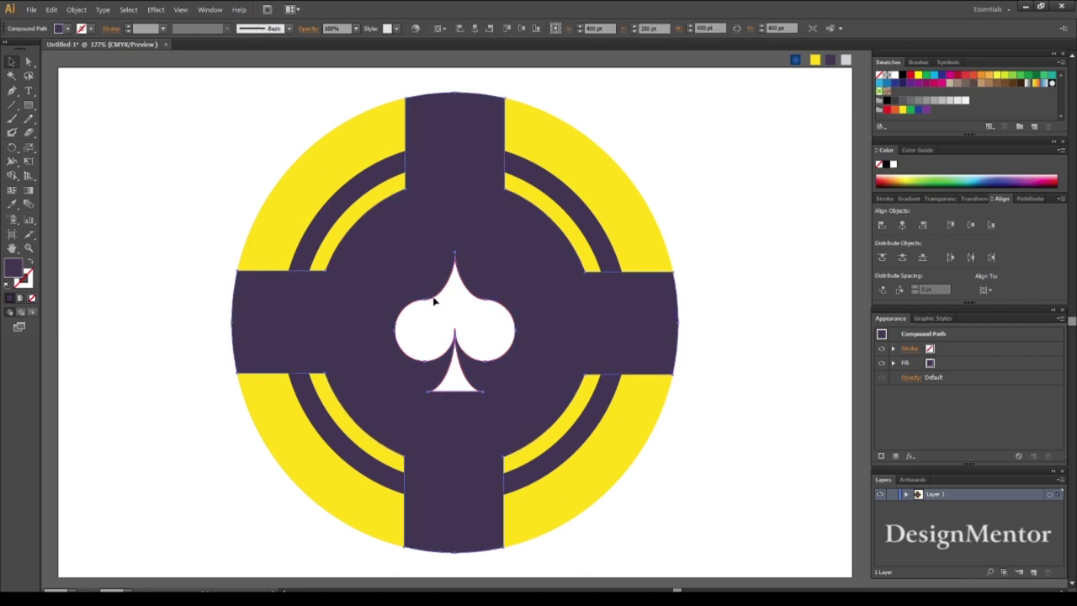
click(307, 121)
drag(465, 312, 413, 315)
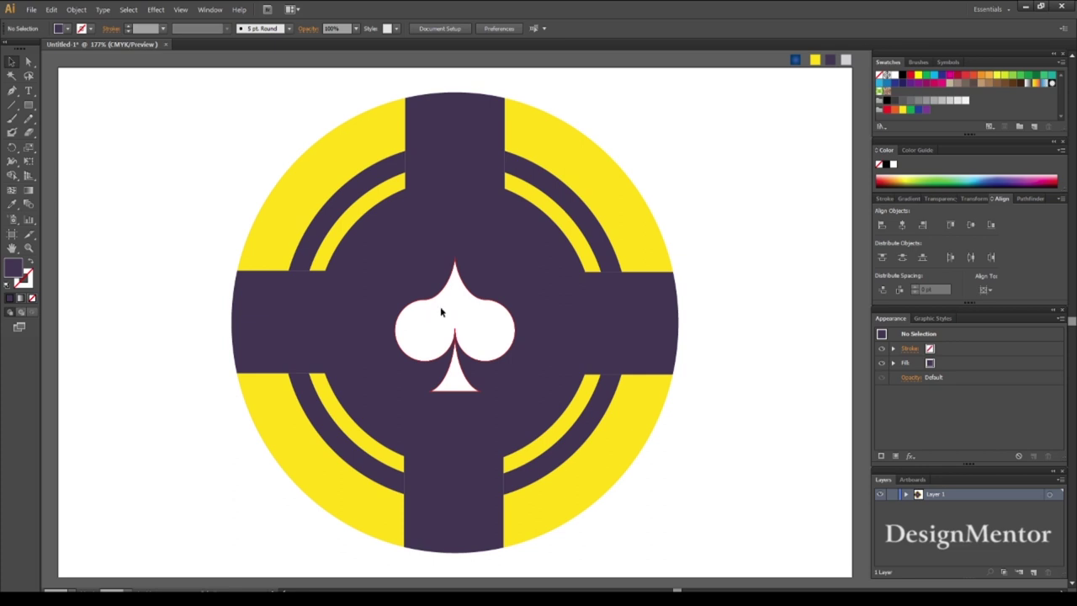
click(452, 368)
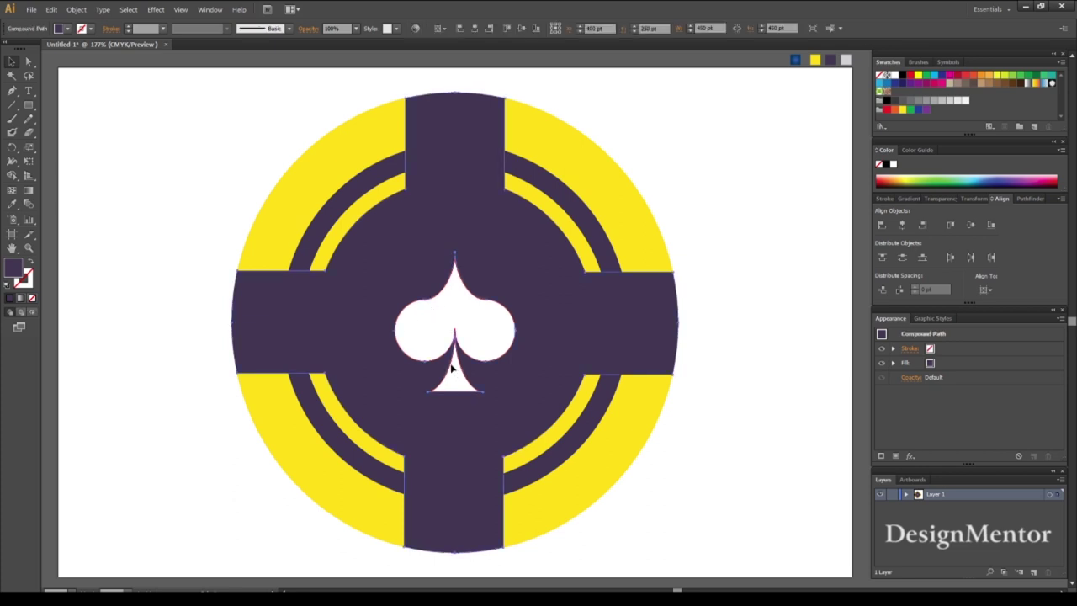
right_click(450, 213)
click(689, 174)
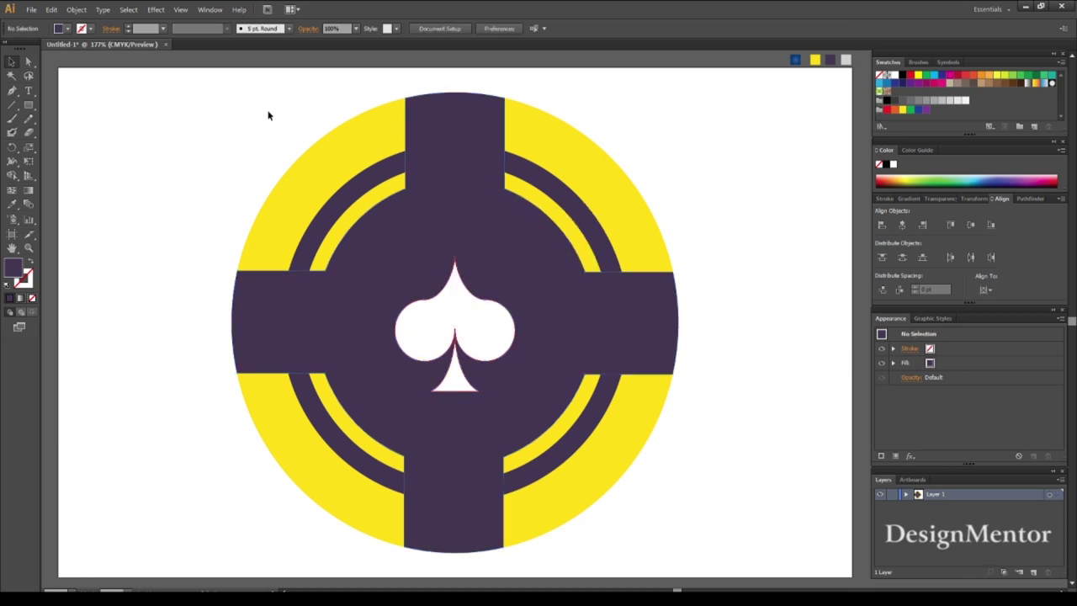
drag(207, 116, 670, 529)
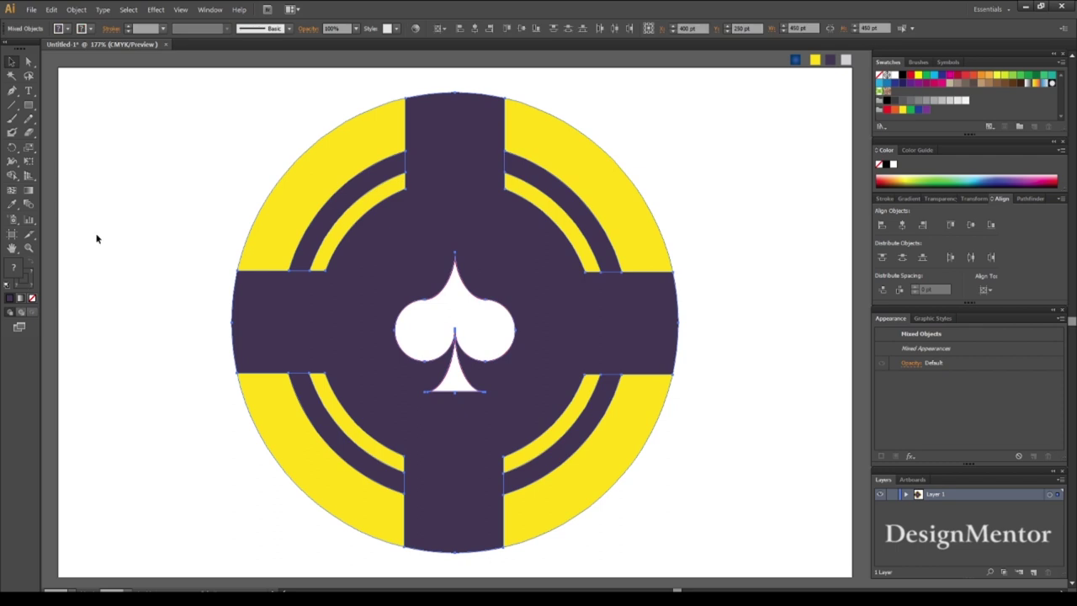
Step: Turn the spade's upper lobes and stem into separate solid shapes with Shape Builder
click(12, 175)
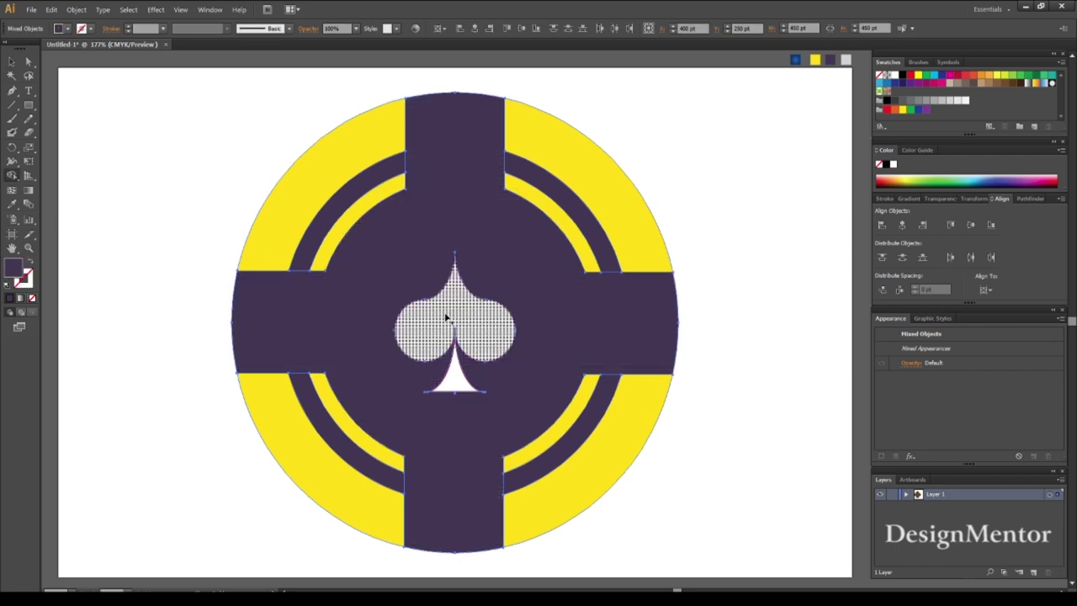
click(446, 317)
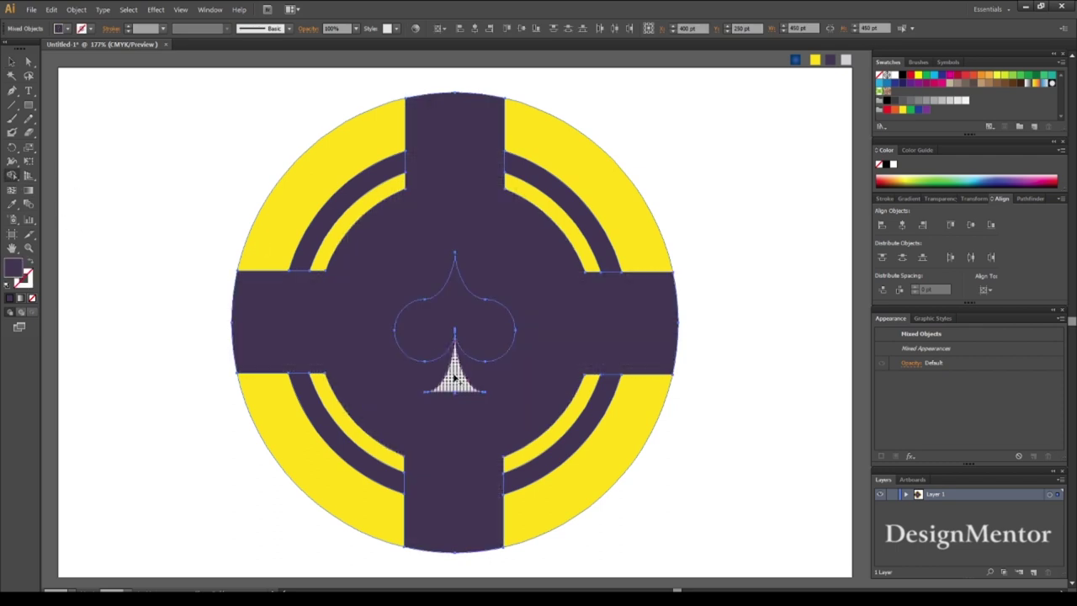
click(455, 379)
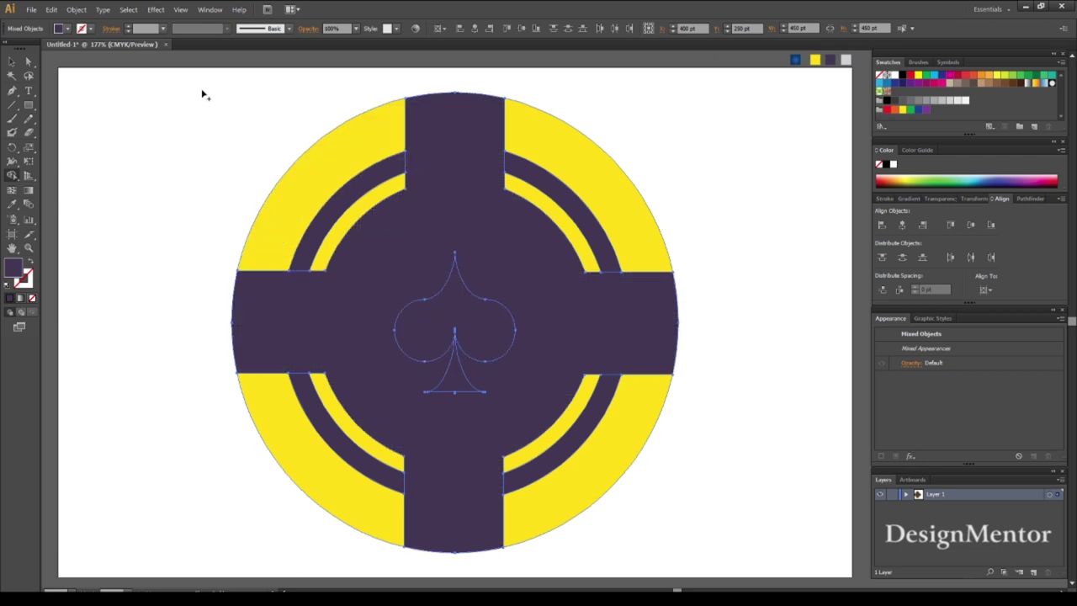
click(10, 61)
click(284, 156)
Step: Eyedrop the ring's yellow onto the spade lobes and the stem
click(442, 294)
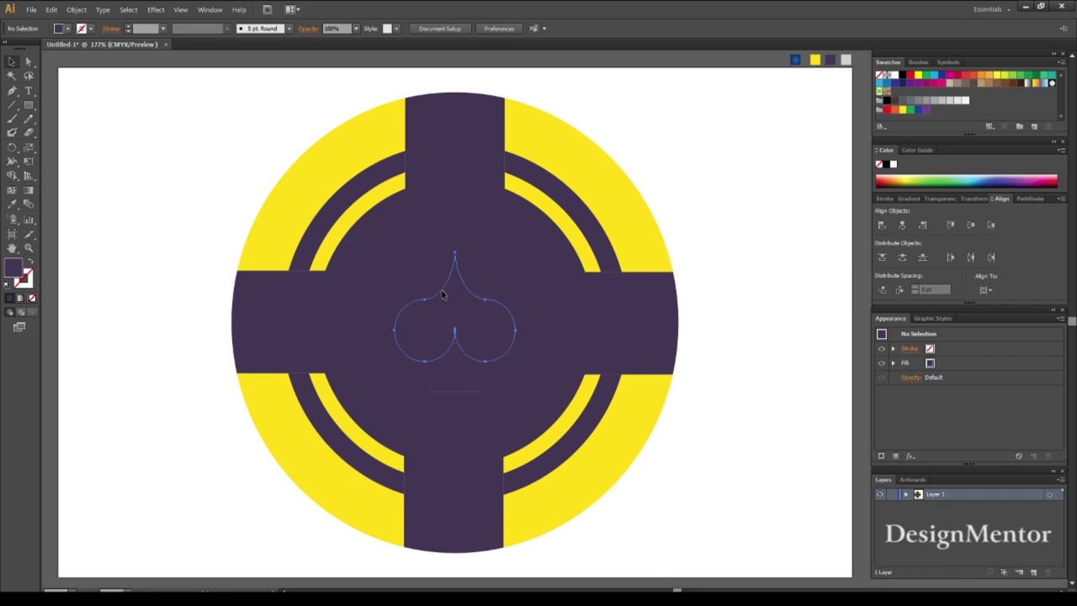
key(i)
click(355, 144)
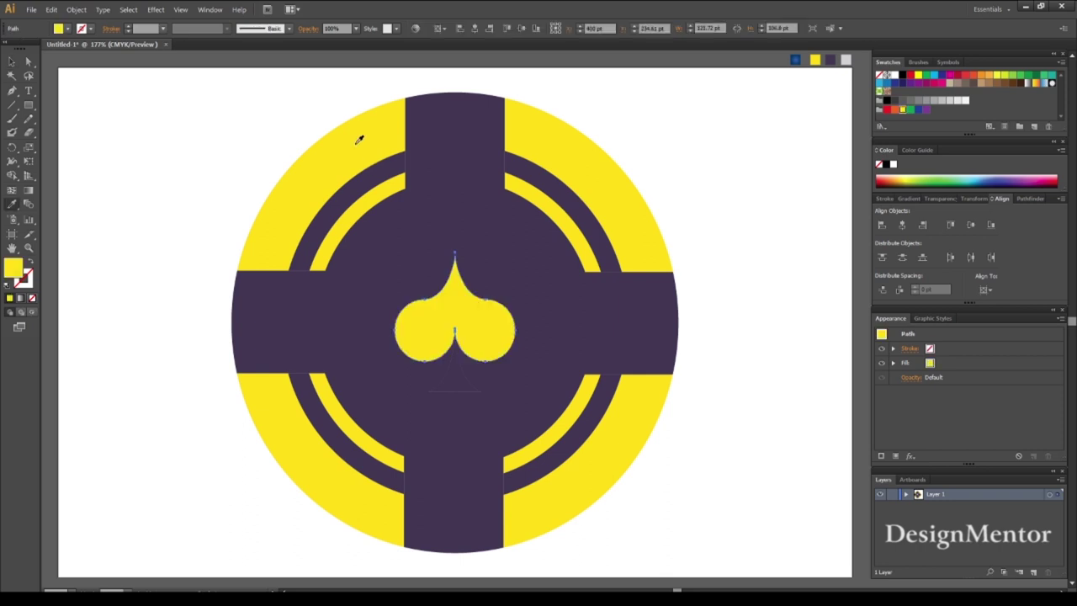
key(v)
click(446, 386)
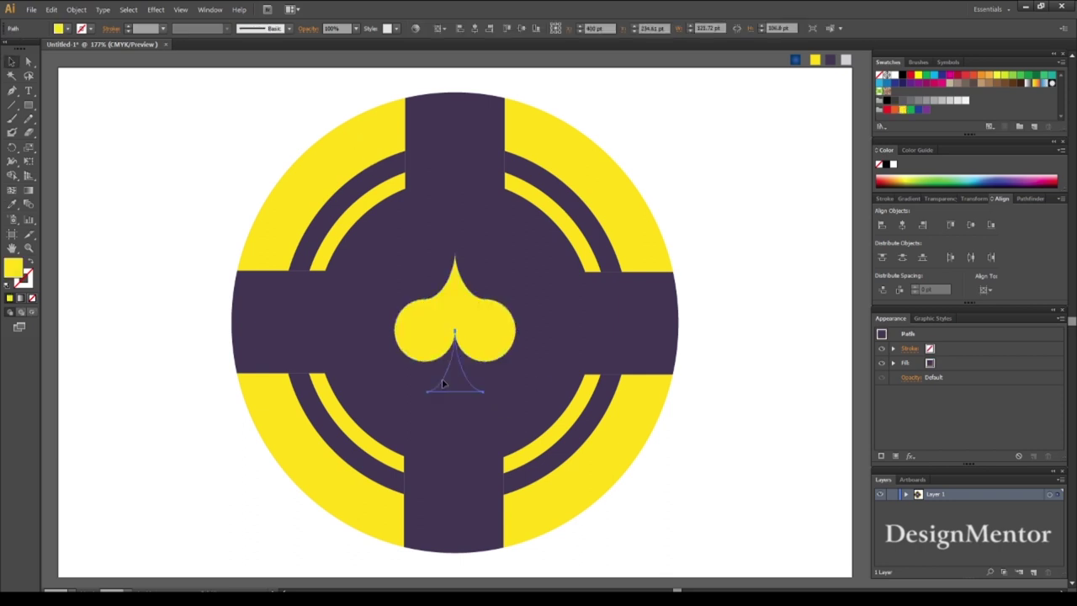
key(i)
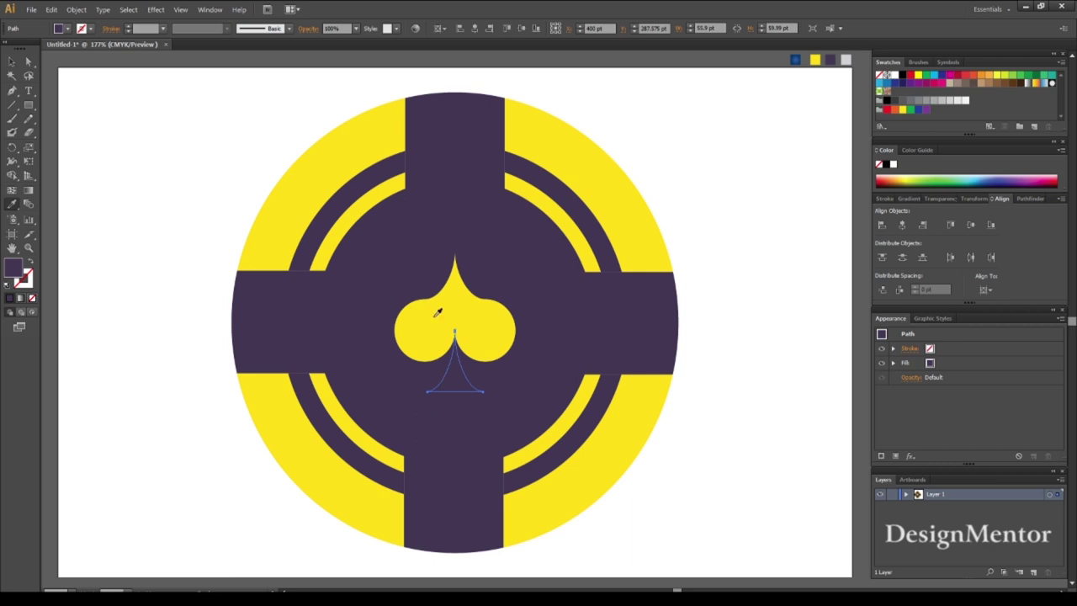
click(447, 324)
key(v)
click(673, 503)
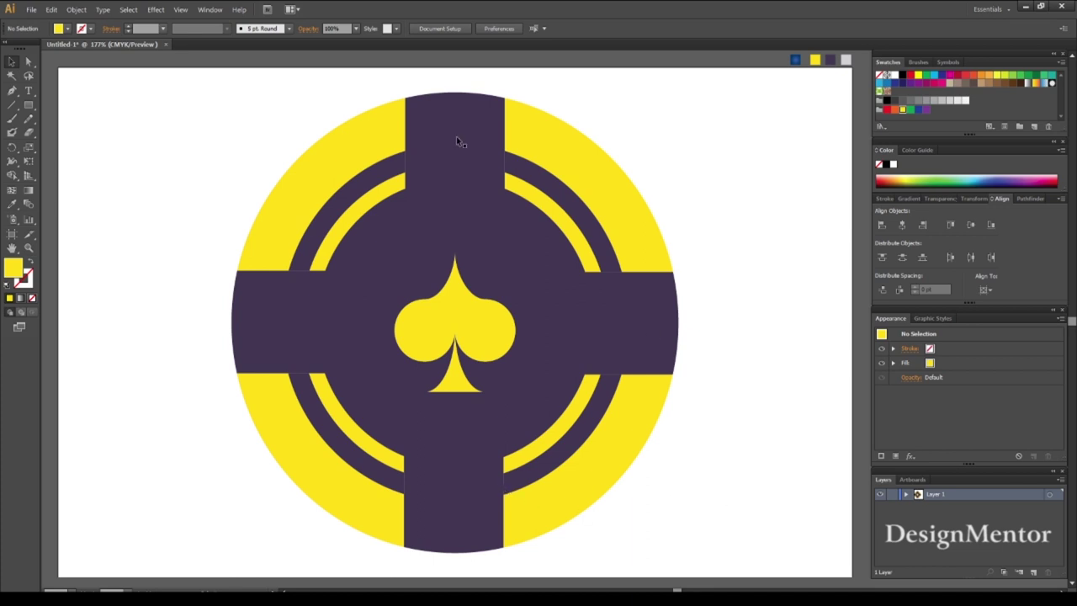
Step: Select all the chip artwork and group it
drag(204, 111, 681, 545)
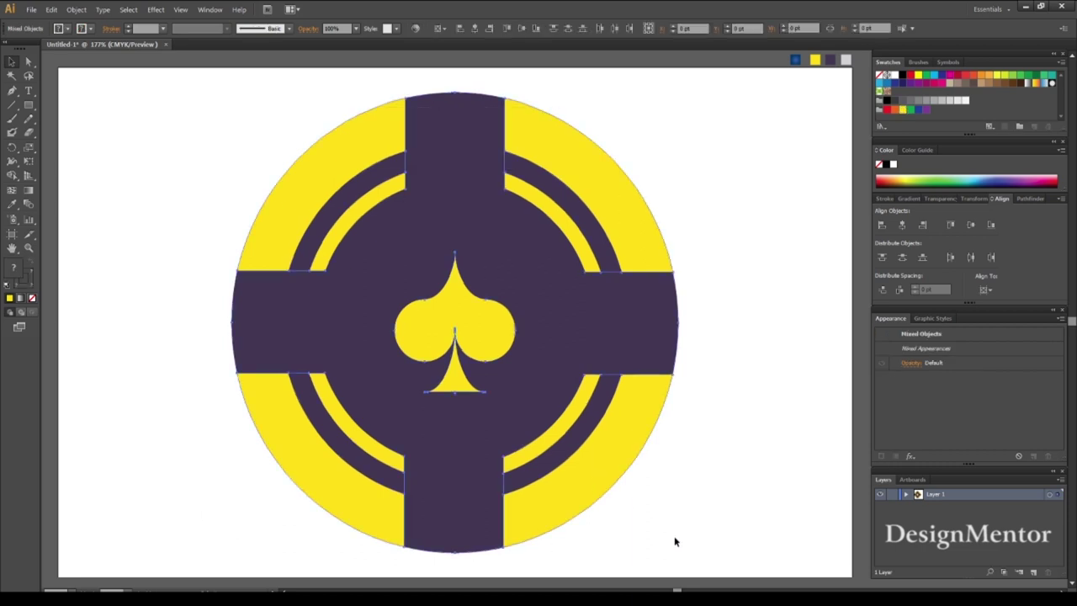
click(85, 12)
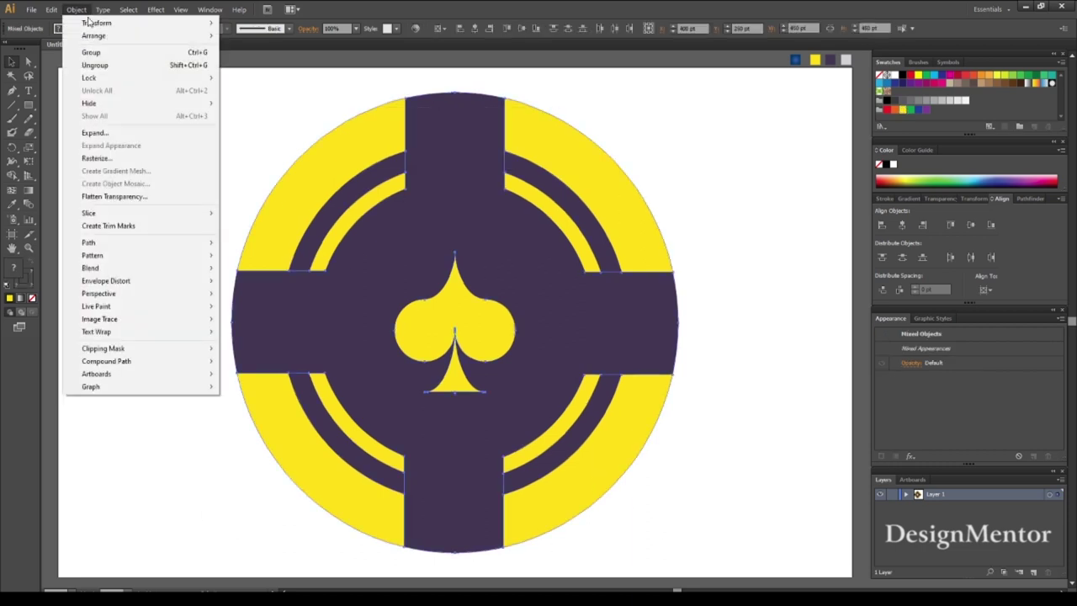
click(91, 52)
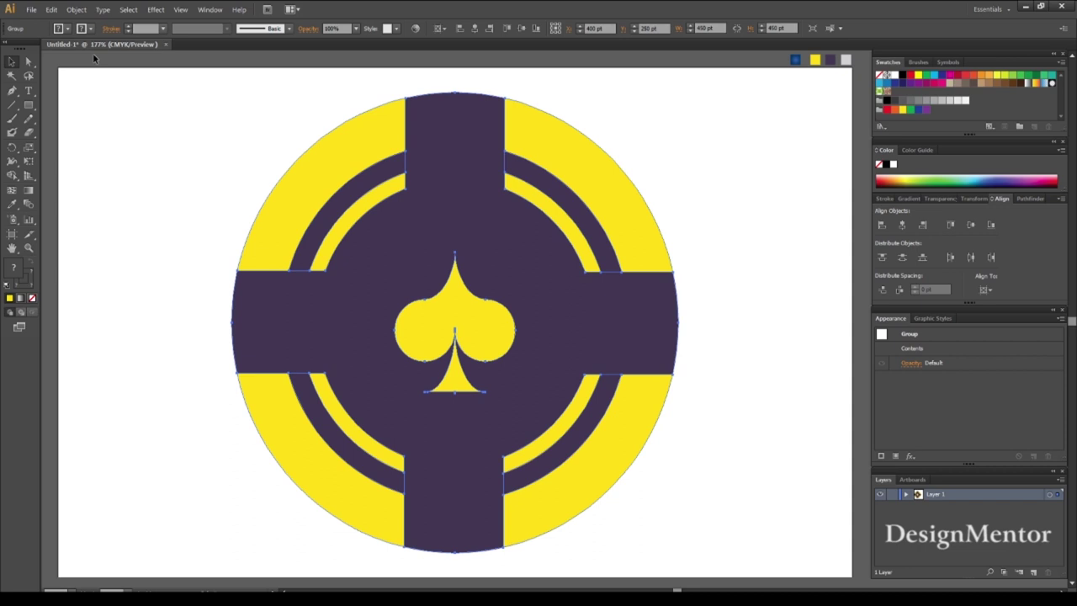
Step: Open the 3D Extrude & Bevel Options for the chip group
click(159, 119)
click(311, 169)
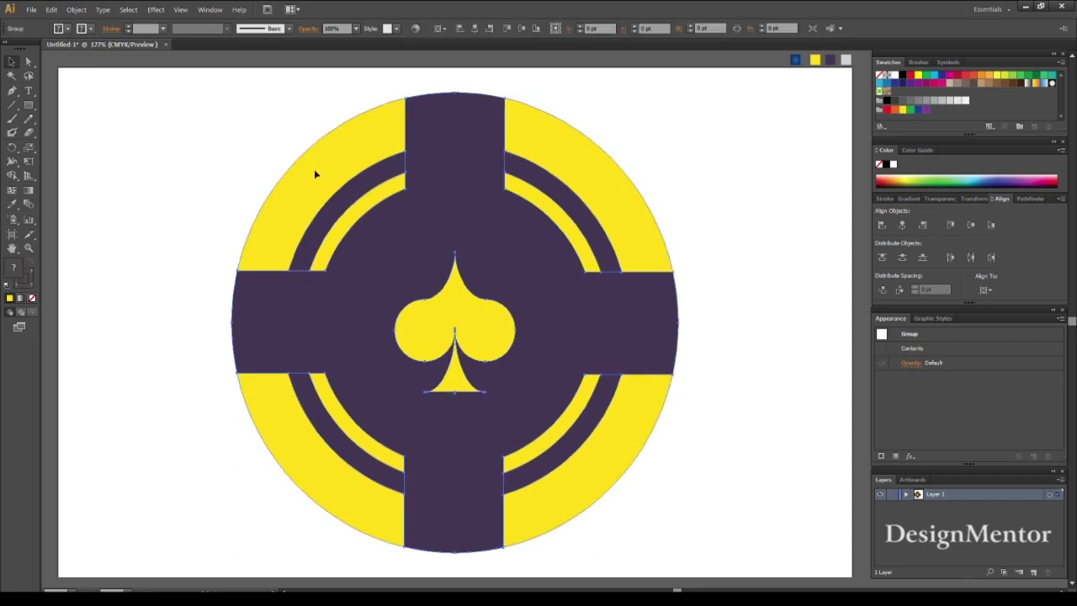
click(156, 9)
mouse_move(165, 75)
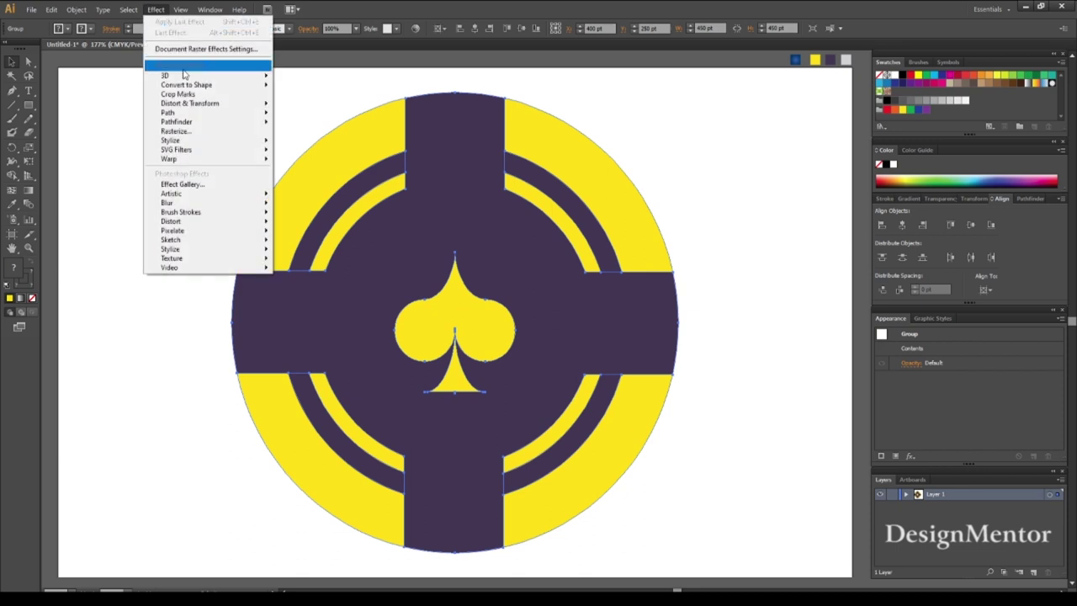
click(313, 77)
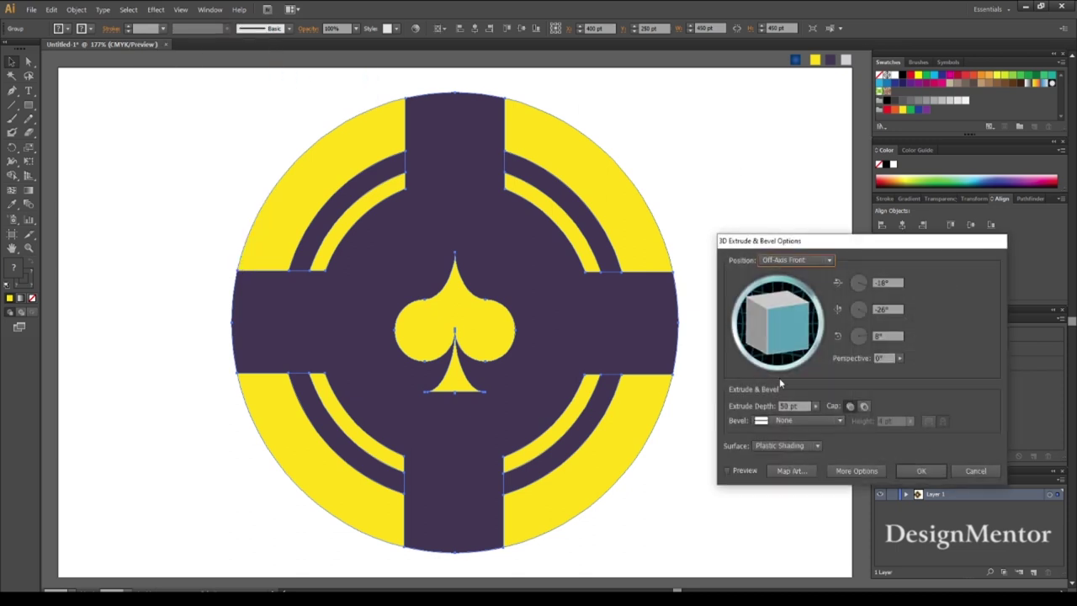
Step: Apply a 3D extrusion rotated 34°, 18°, -2° with 36 pt depth, then reselect the chip
click(730, 468)
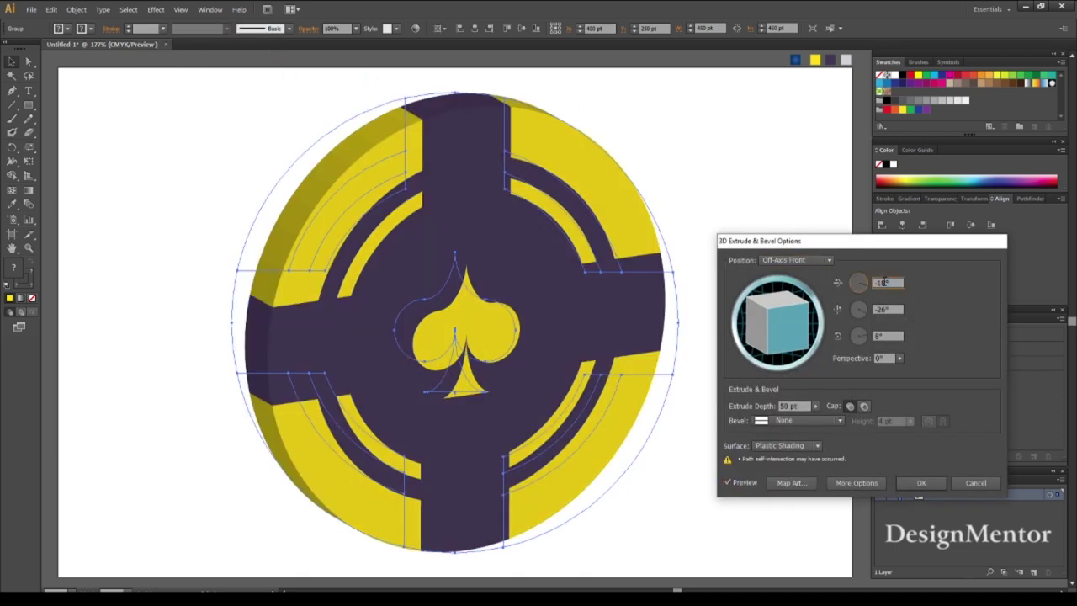
text(34)
key(Tab)
text(18)
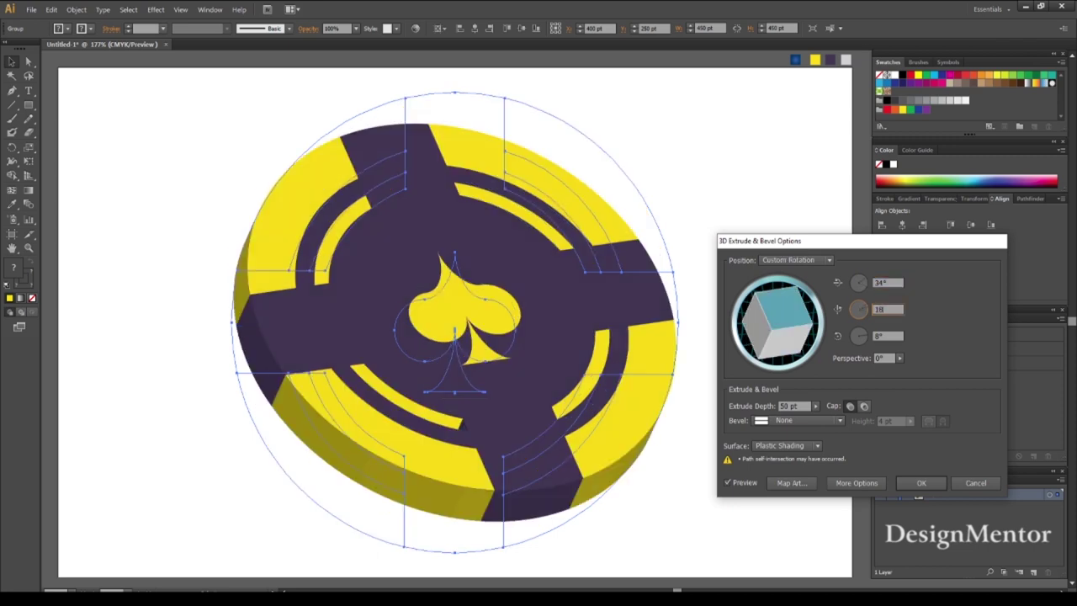
key(Tab)
text(-2)
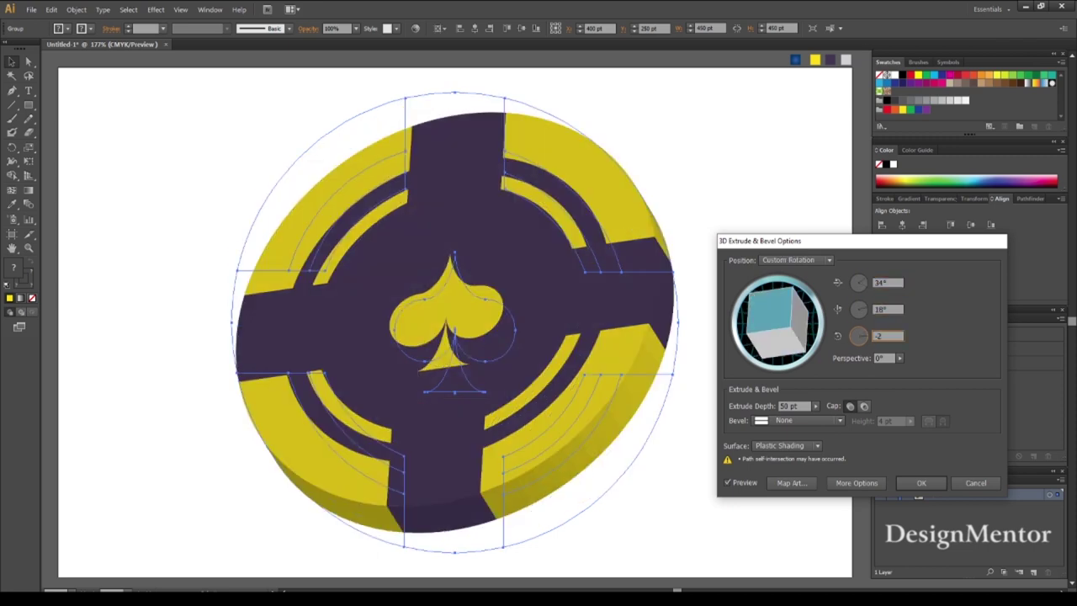
click(732, 410)
text(36)
click(728, 483)
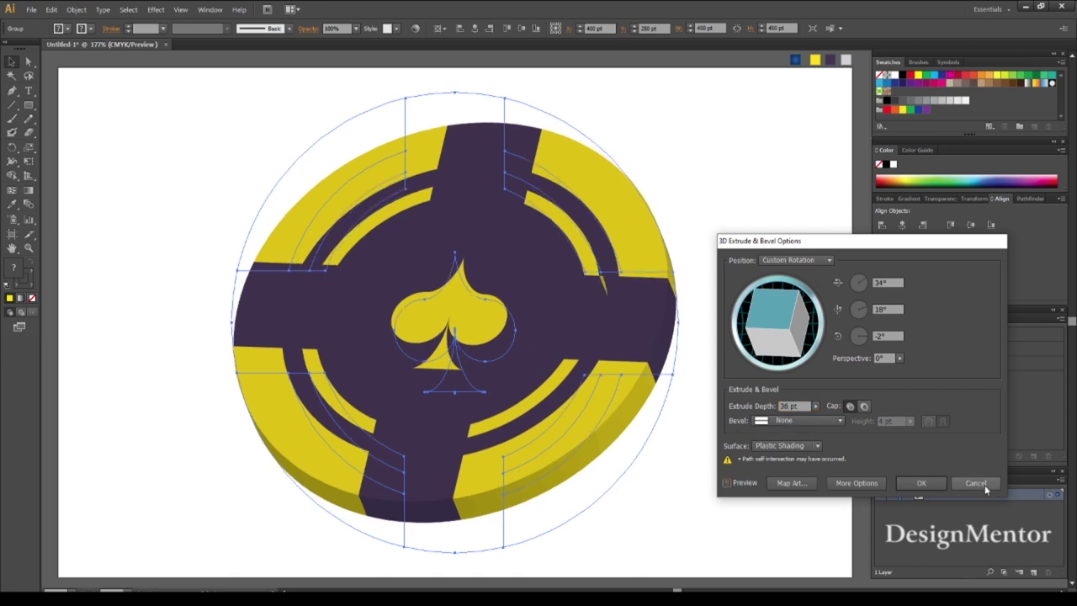
click(921, 483)
click(744, 410)
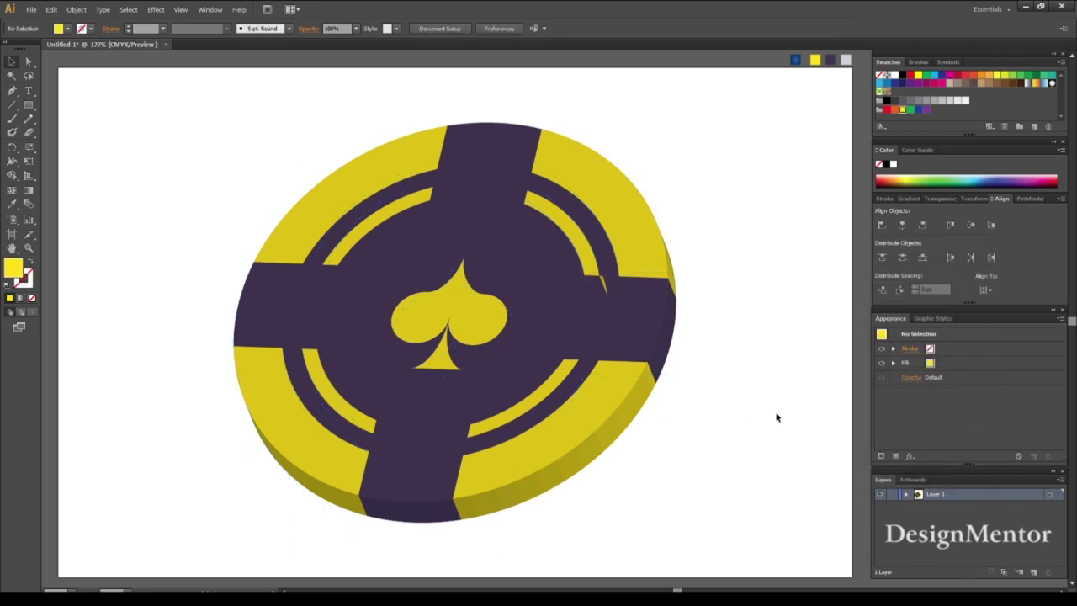
drag(224, 124, 674, 498)
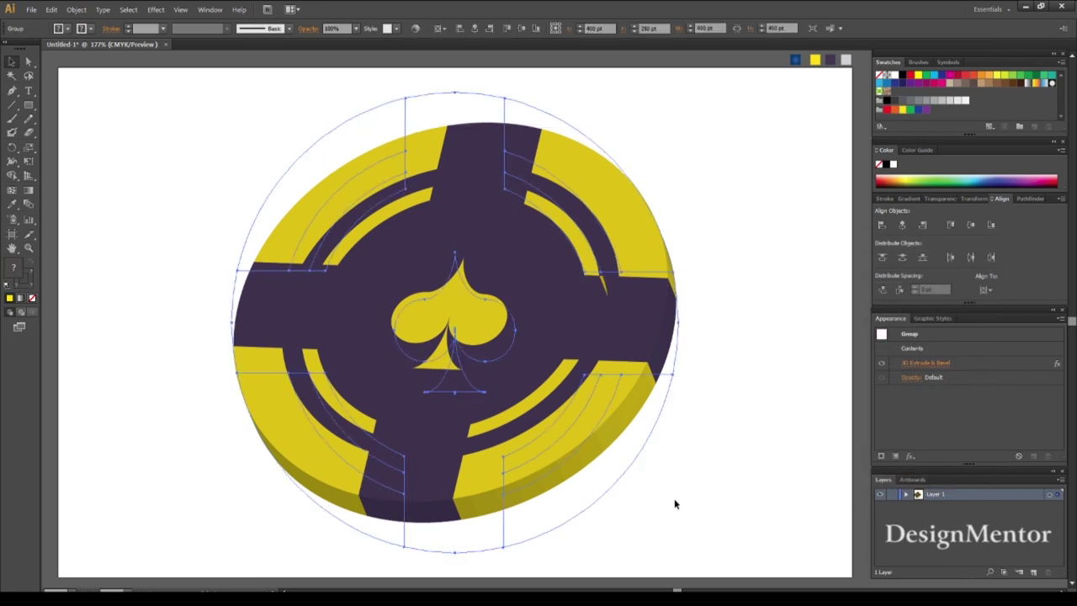
Step: Try ungrouping the 3D chip, then undo the ungroup
click(726, 367)
right_click(605, 288)
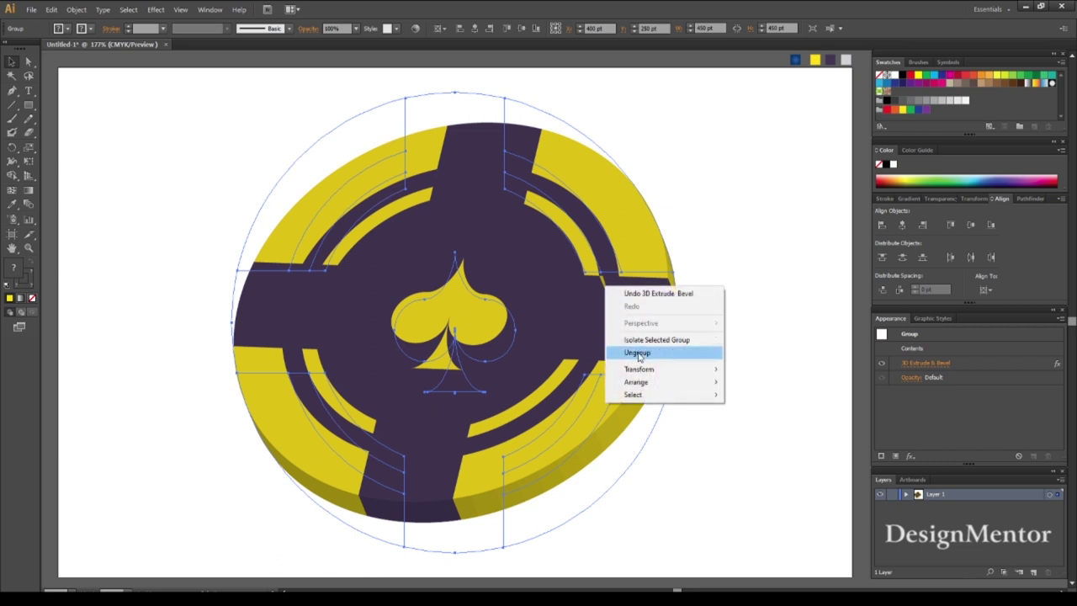
click(638, 354)
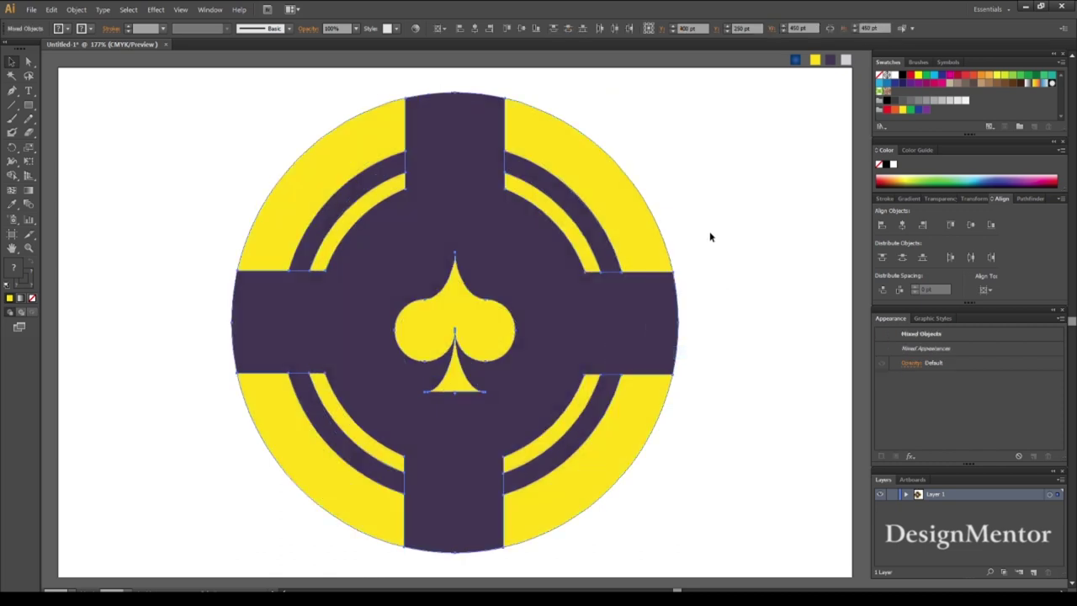
key(ctrl+z)
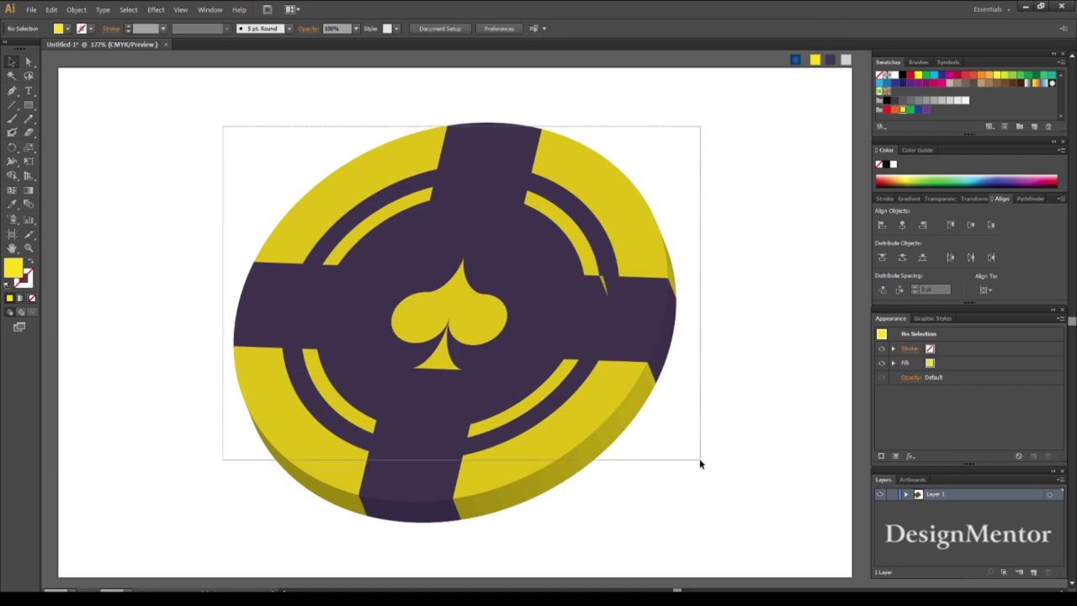
Step: Expand the whole 3D chip's appearance into editable paths via the Object menu
drag(223, 125, 700, 464)
click(76, 10)
click(108, 146)
click(76, 9)
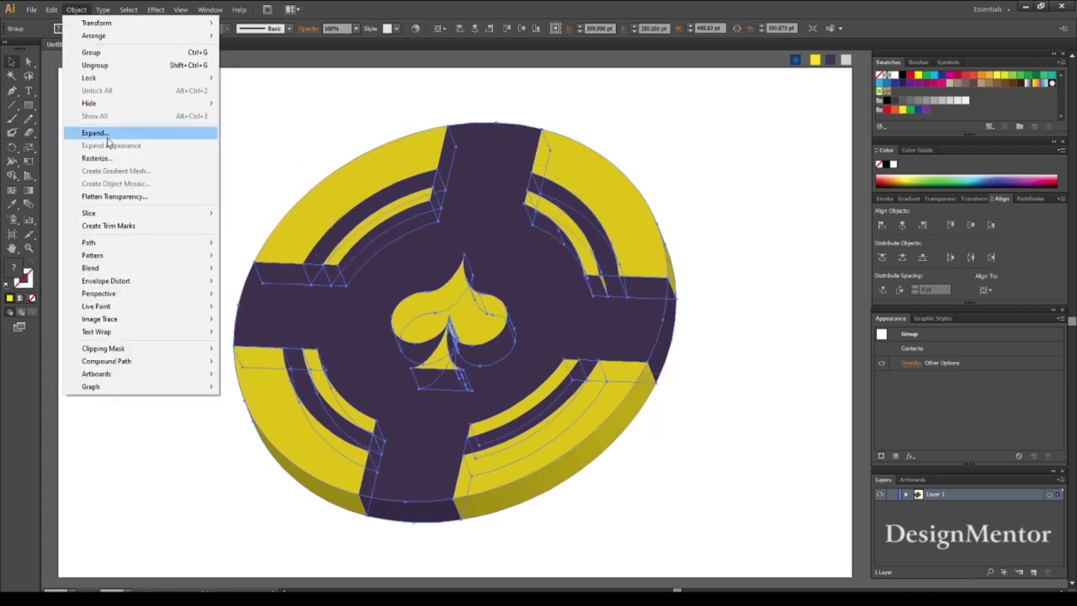
click(199, 96)
Step: Ungroup the expanded chip and its nested group into separate pieces
click(602, 288)
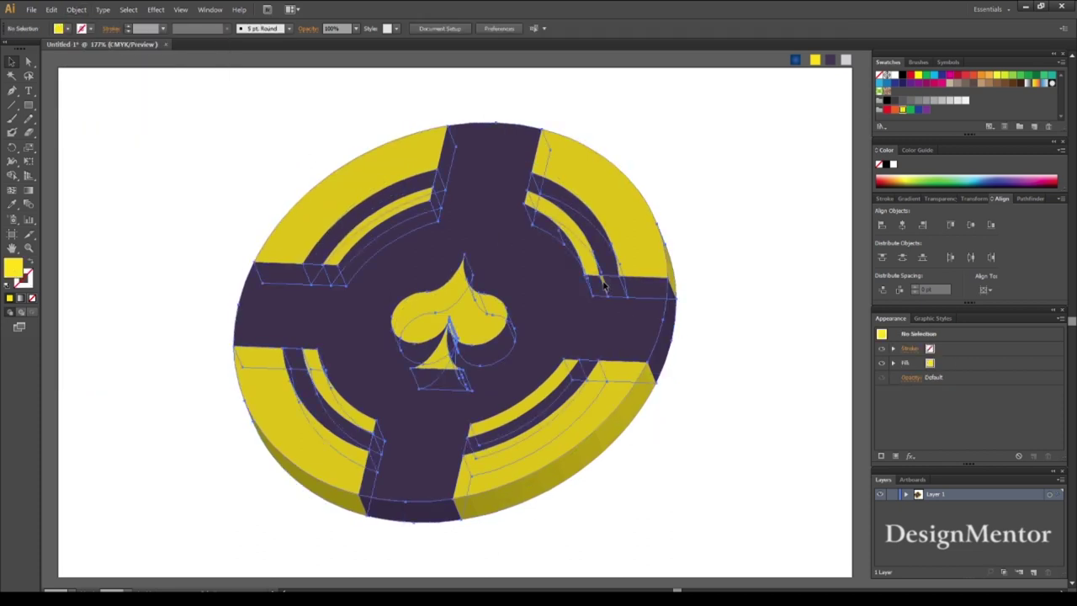
right_click(603, 288)
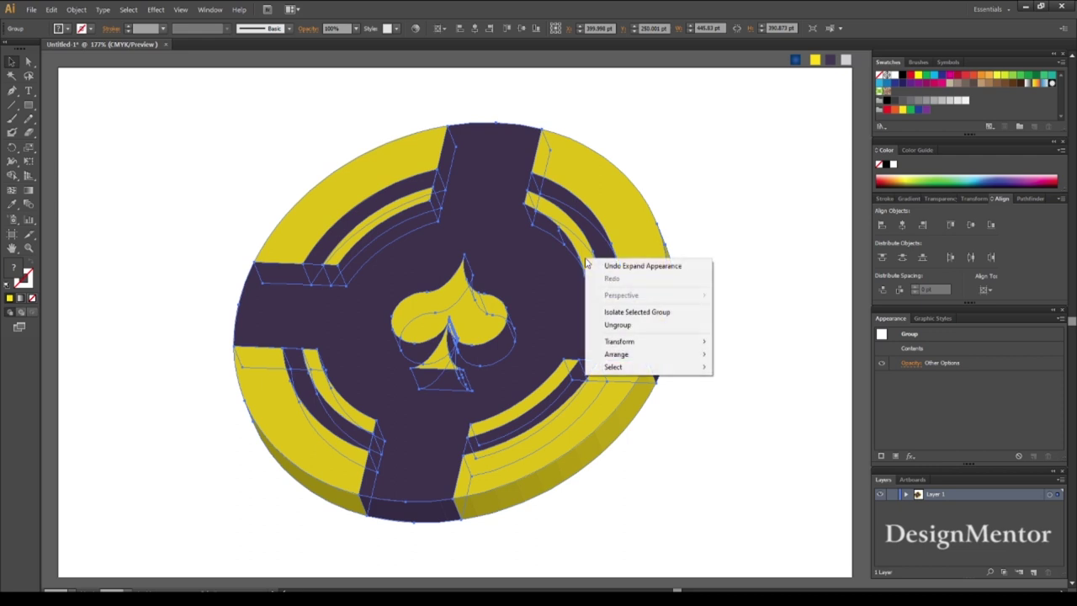
click(637, 322)
click(673, 228)
click(606, 290)
right_click(604, 287)
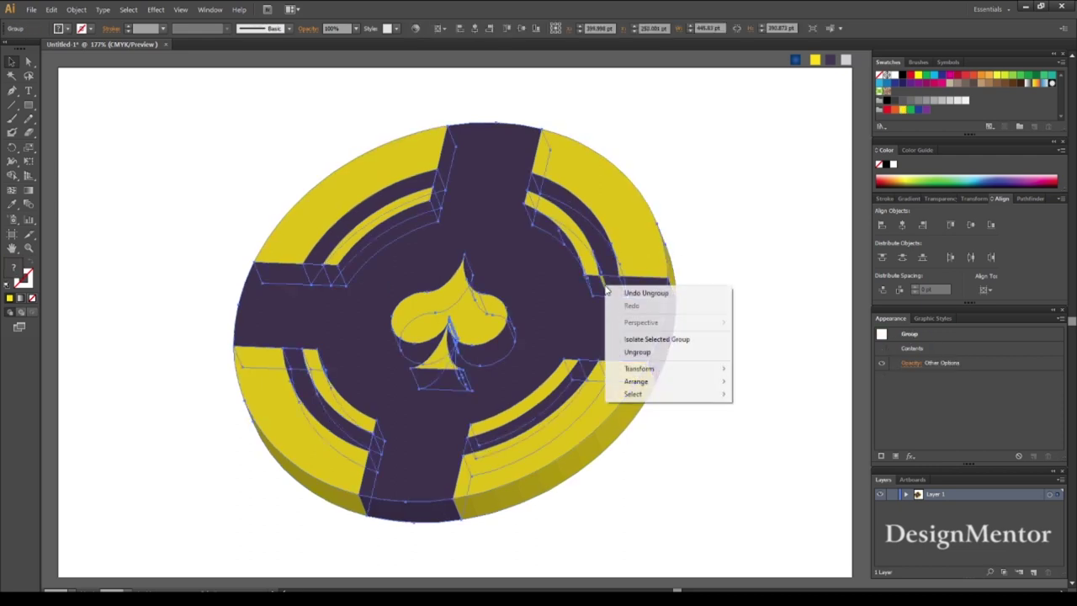
click(637, 352)
click(694, 245)
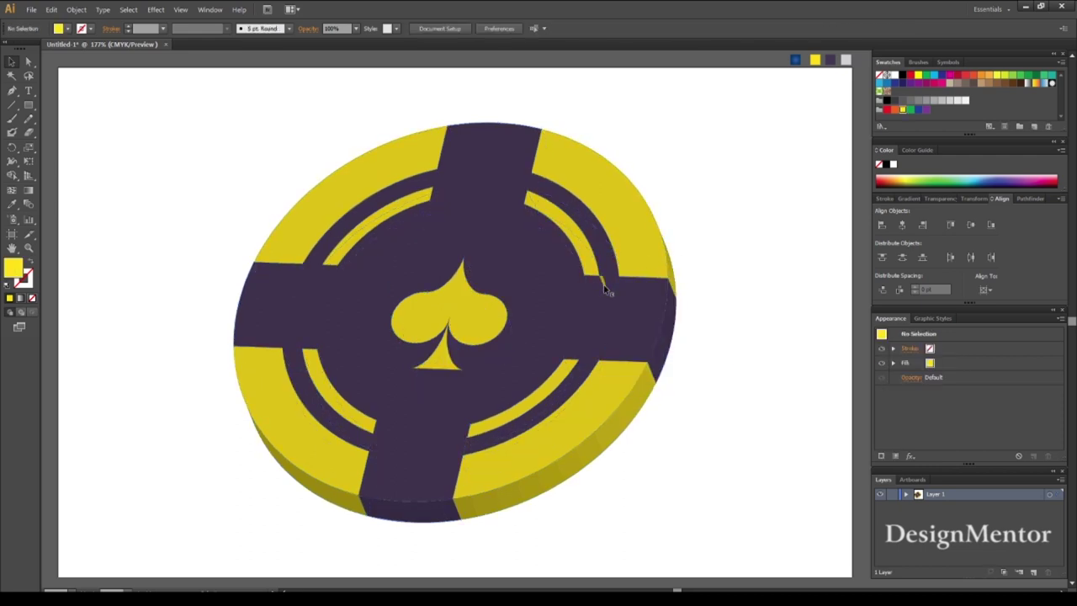
click(606, 290)
Step: Recolour the chip's yellow top pieces with the sampled bright yellow
key(ctrl+shift+a)
click(582, 429)
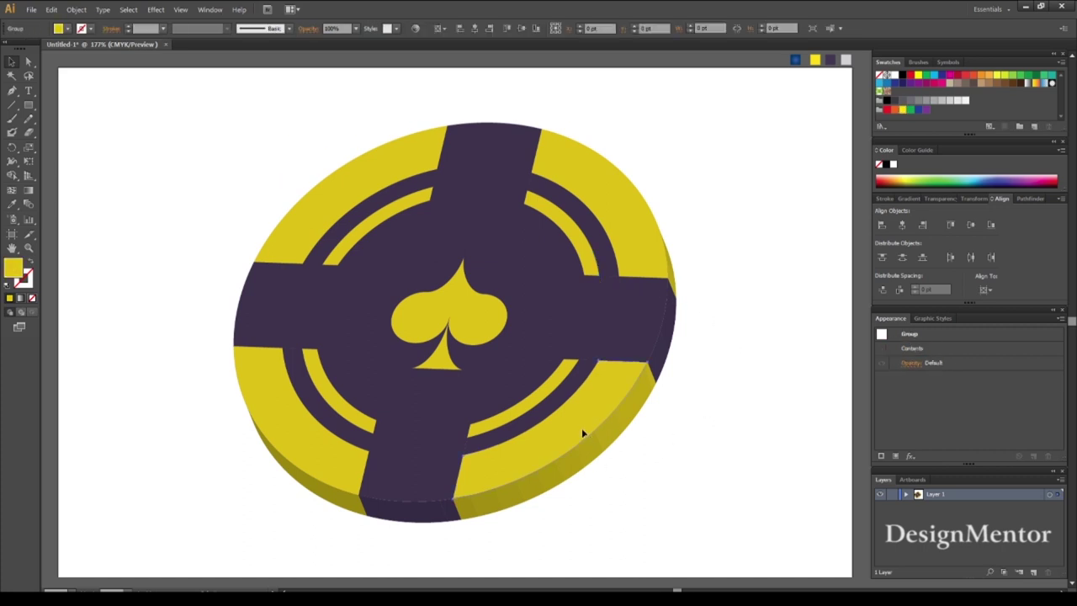
click(272, 403)
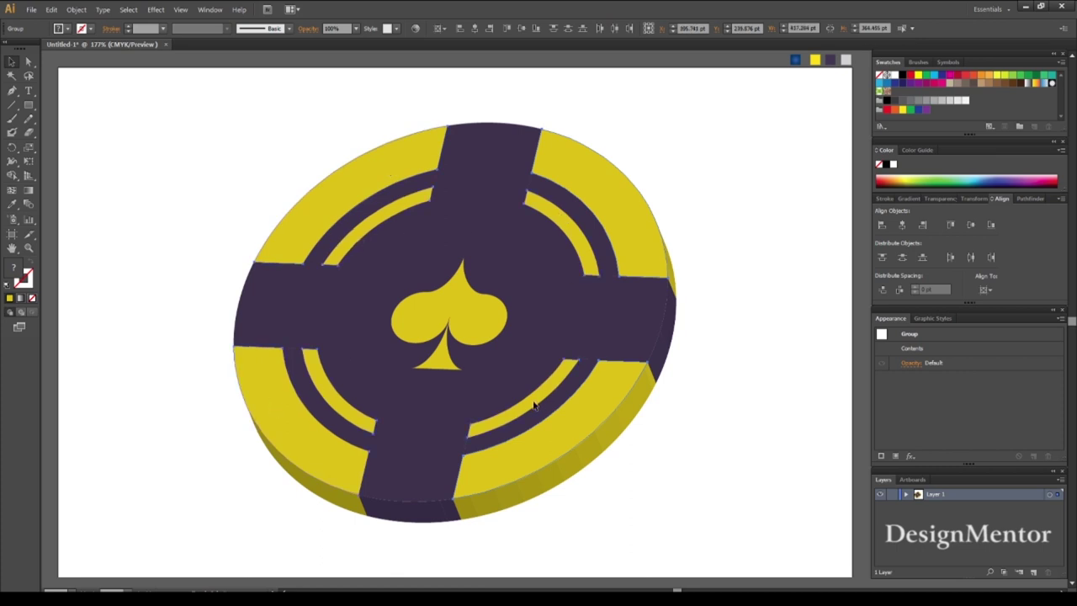
key(i)
click(814, 60)
key(v)
Step: Give the purple shape and yellow ring pieces the sampled dark purple colour
click(498, 278)
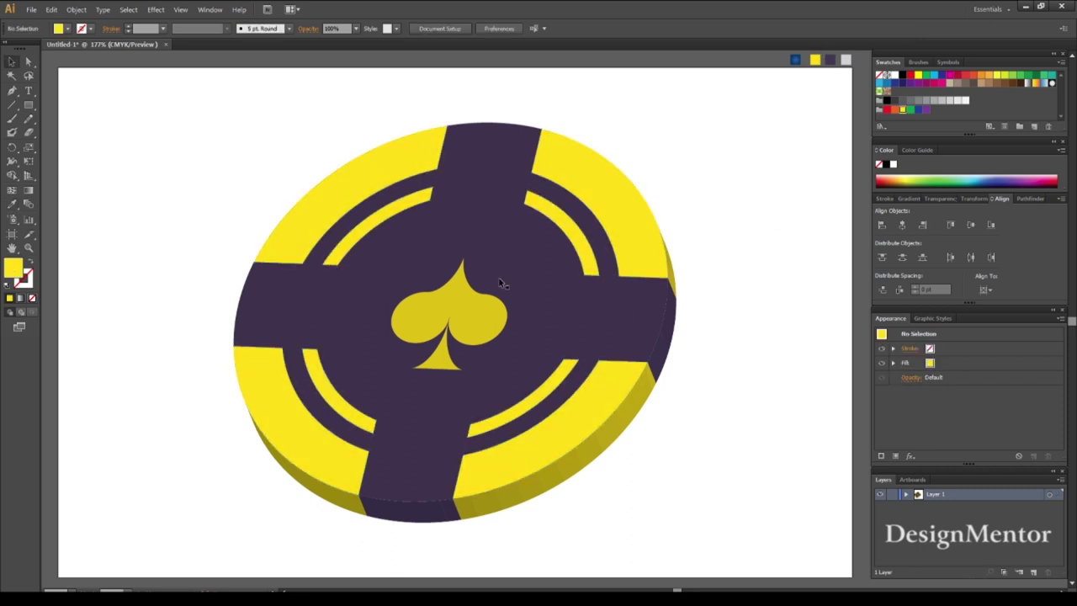
shift+click(399, 199)
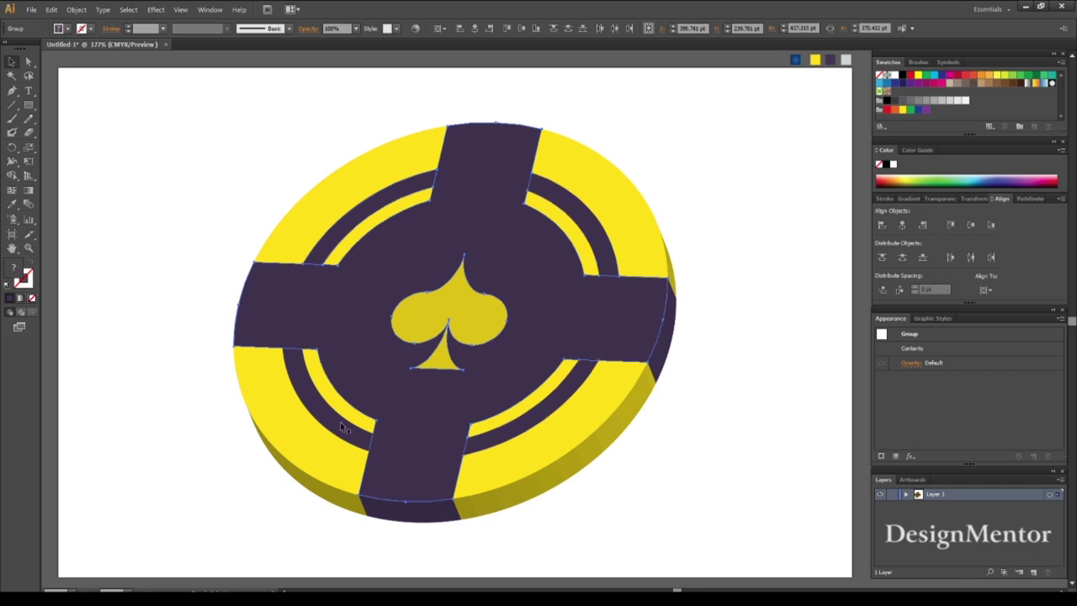
key(i)
click(831, 60)
key(v)
click(759, 481)
Step: Unite the side shading pieces, including the lower-right shading, into single paths with Pathfinder
click(308, 486)
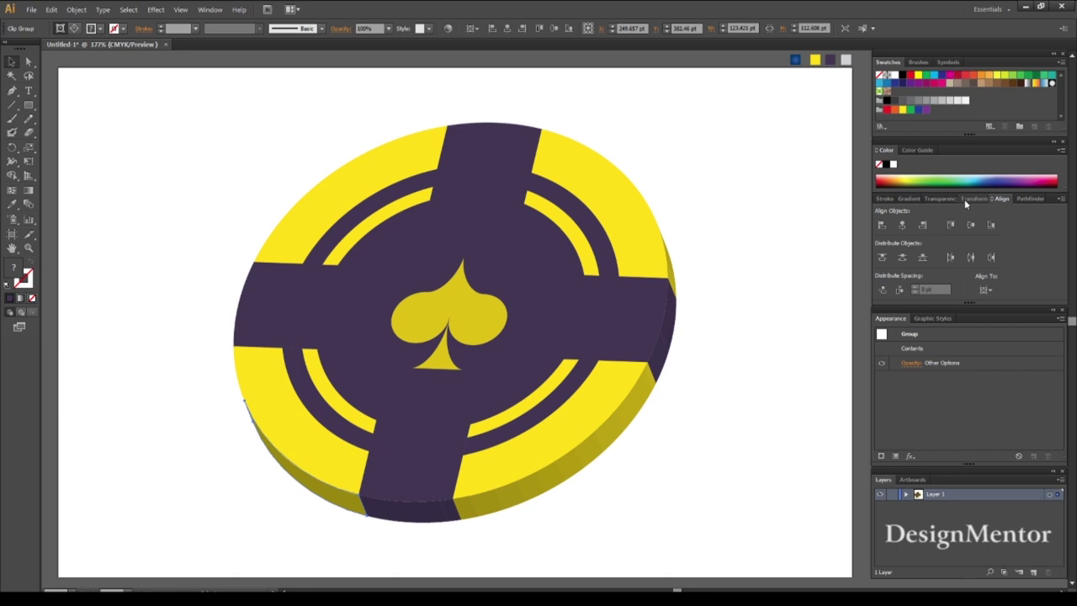
click(1023, 200)
click(881, 227)
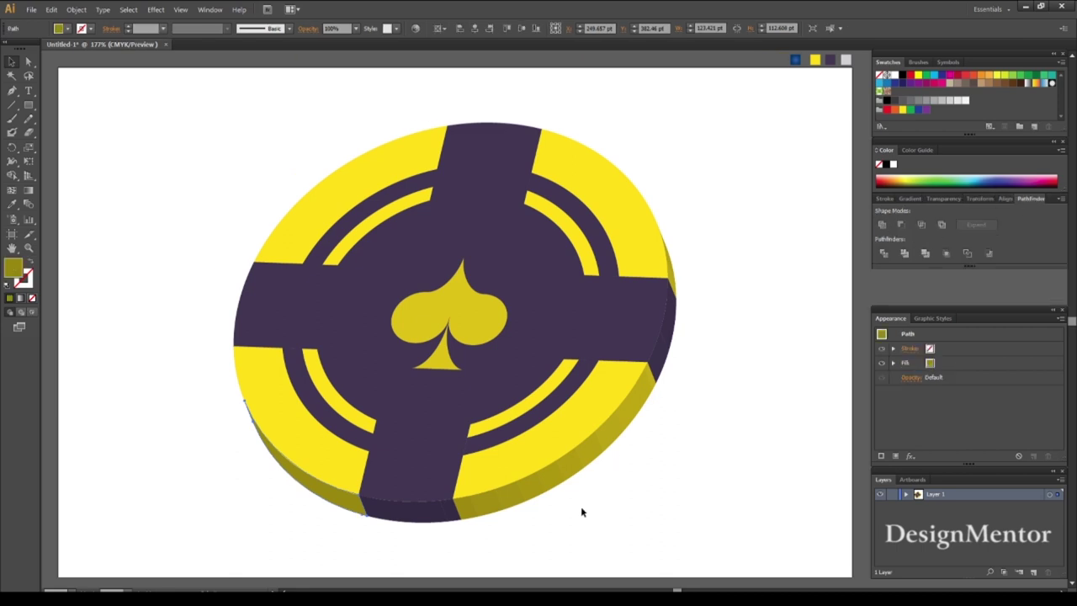
click(572, 468)
click(882, 227)
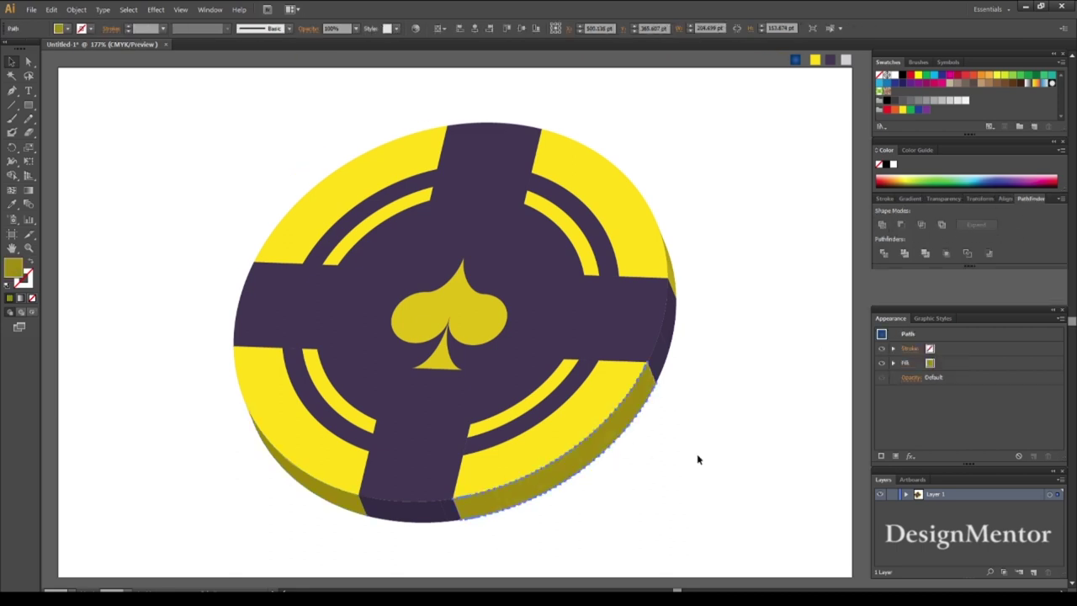
click(671, 269)
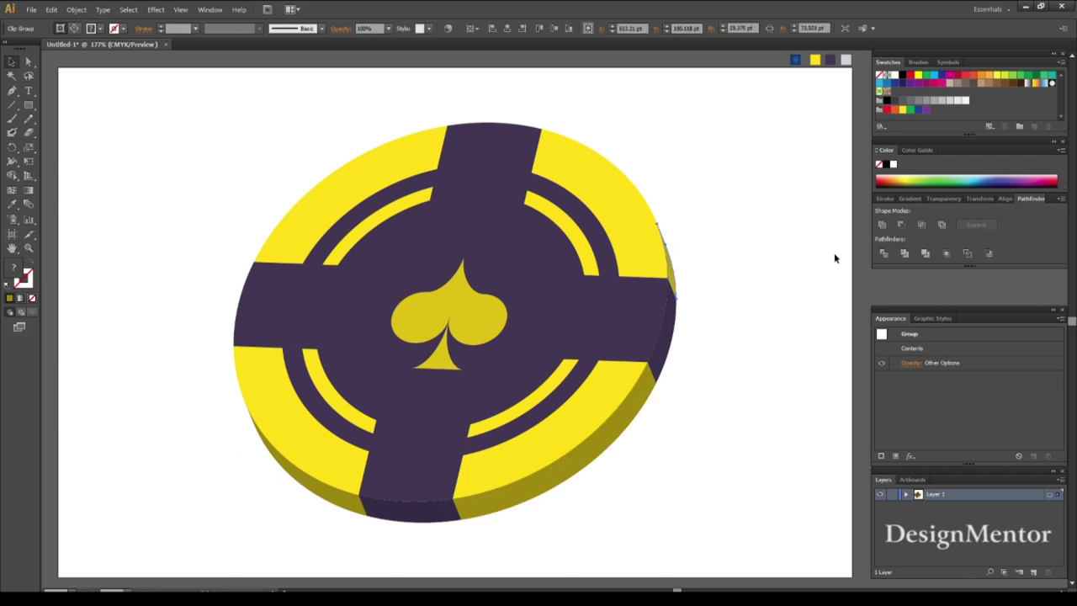
Step: Unite the bottom purple edge pieces into one dark purple path, then select the spade emblem
click(881, 225)
click(749, 445)
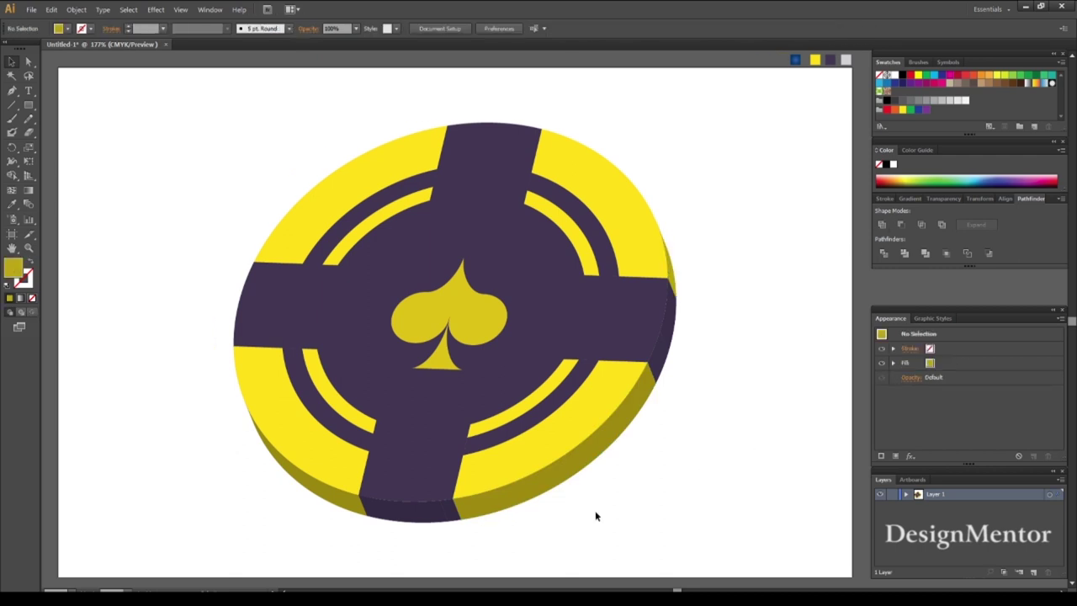
click(437, 522)
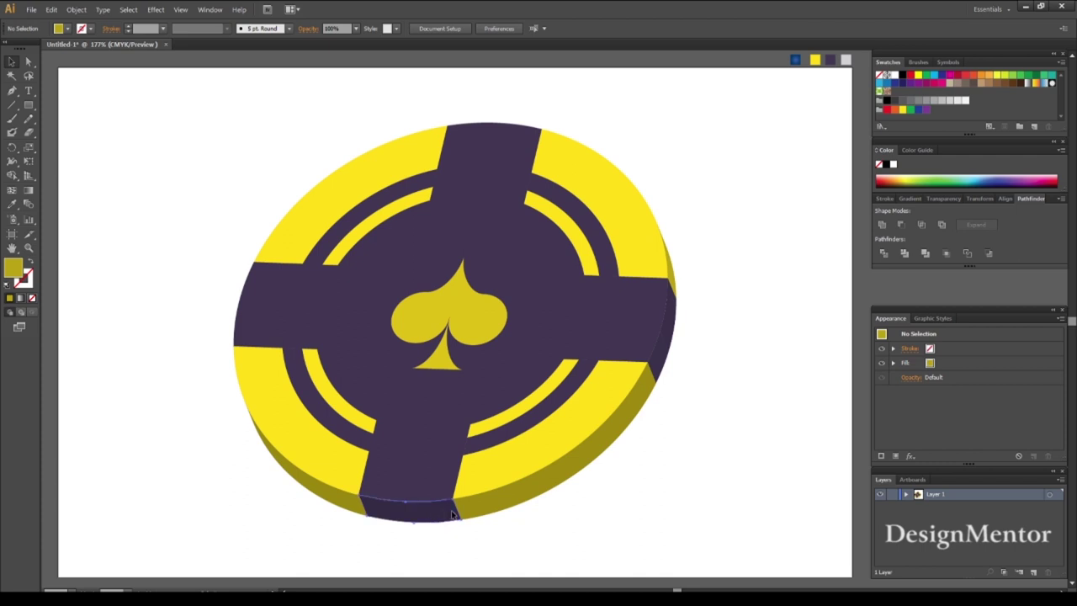
click(882, 225)
click(710, 450)
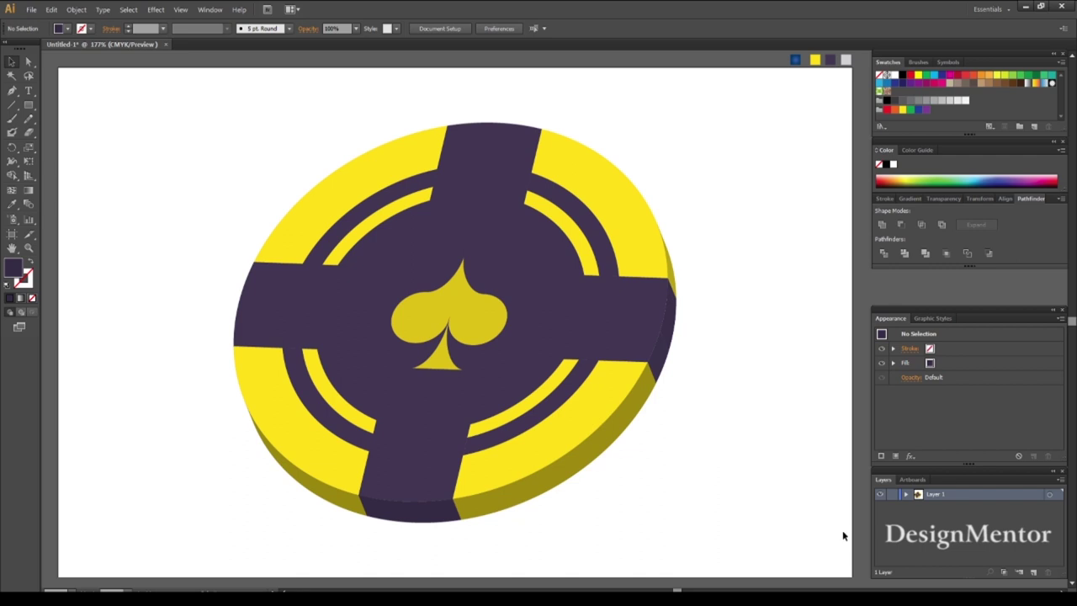
click(469, 324)
shift+click(447, 362)
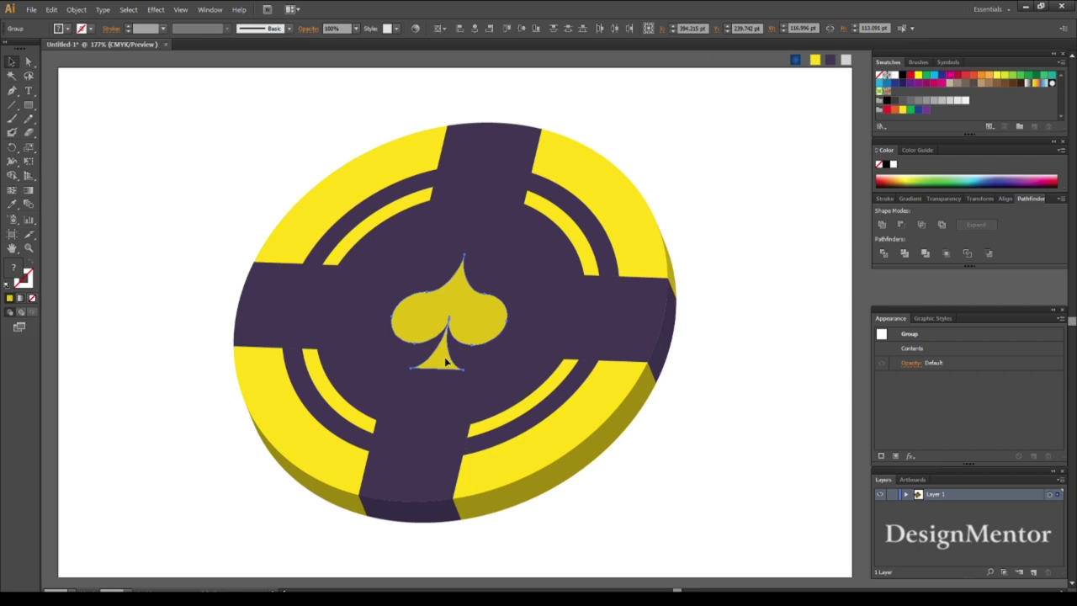
Step: Duplicate the spade, shrink the copy to a small size and position it on an arm
drag(450, 303, 461, 238)
key(e)
mouse_move(519, 300)
mouse_down()
mouse_move(488, 269)
mouse_move(489, 176)
mouse_move(502, 187)
mouse_up()
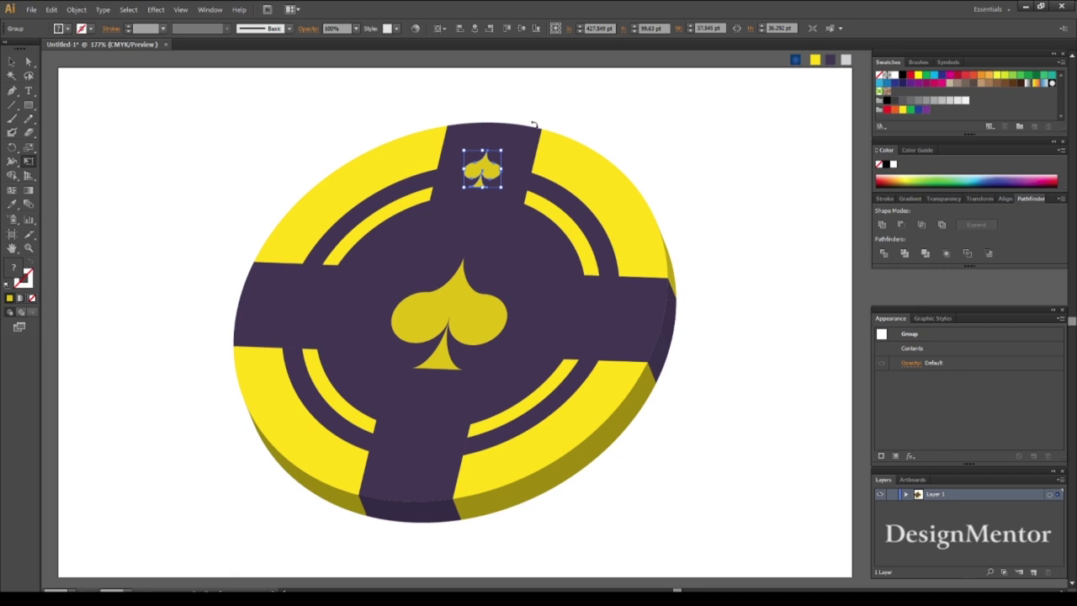
click(11, 62)
click(67, 85)
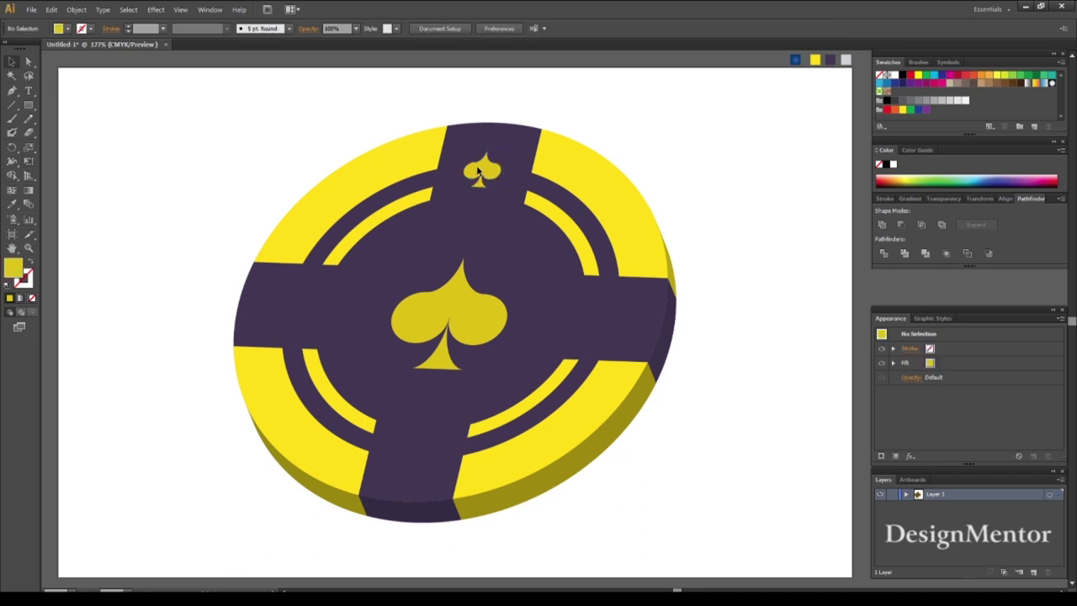
click(478, 171)
mouse_move(483, 170)
mouse_down()
mouse_move(567, 343)
mouse_move(618, 321)
mouse_up()
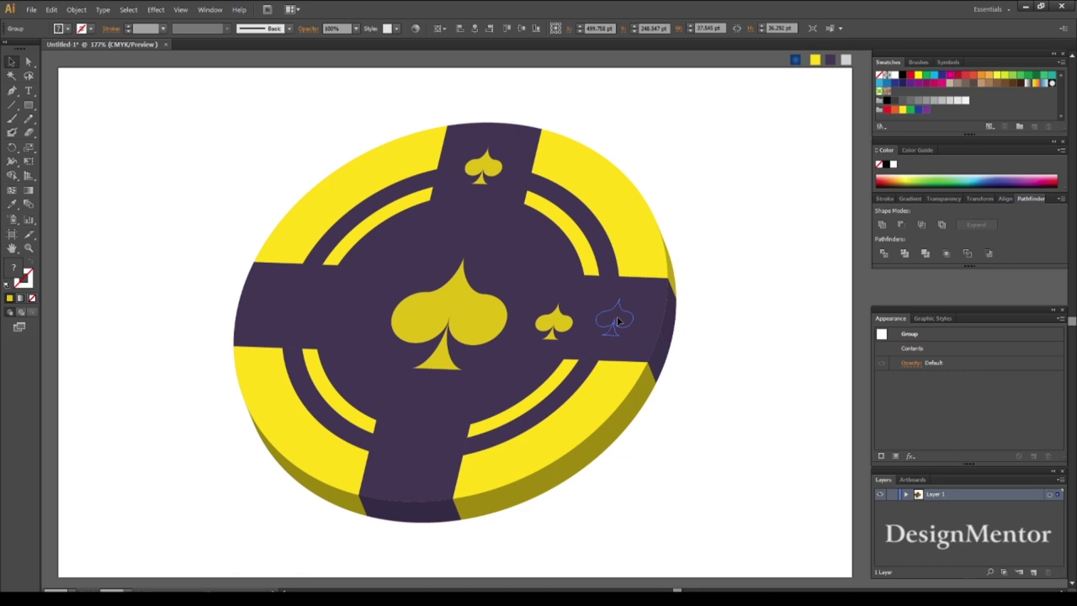
Step: Place more small spade copies on the left and bottom purple arms
drag(618, 320, 289, 308)
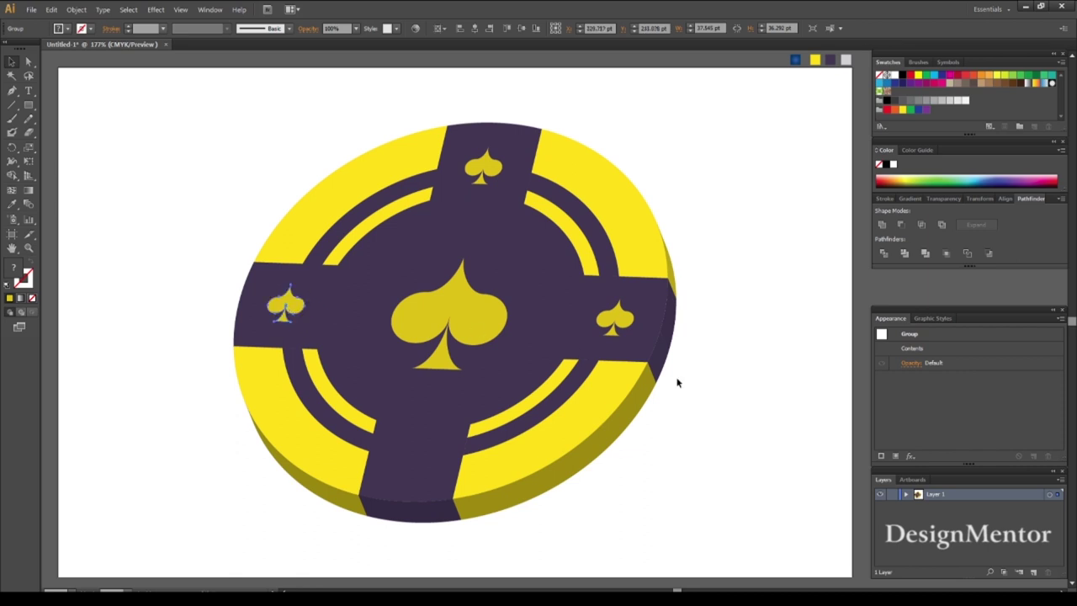
click(735, 401)
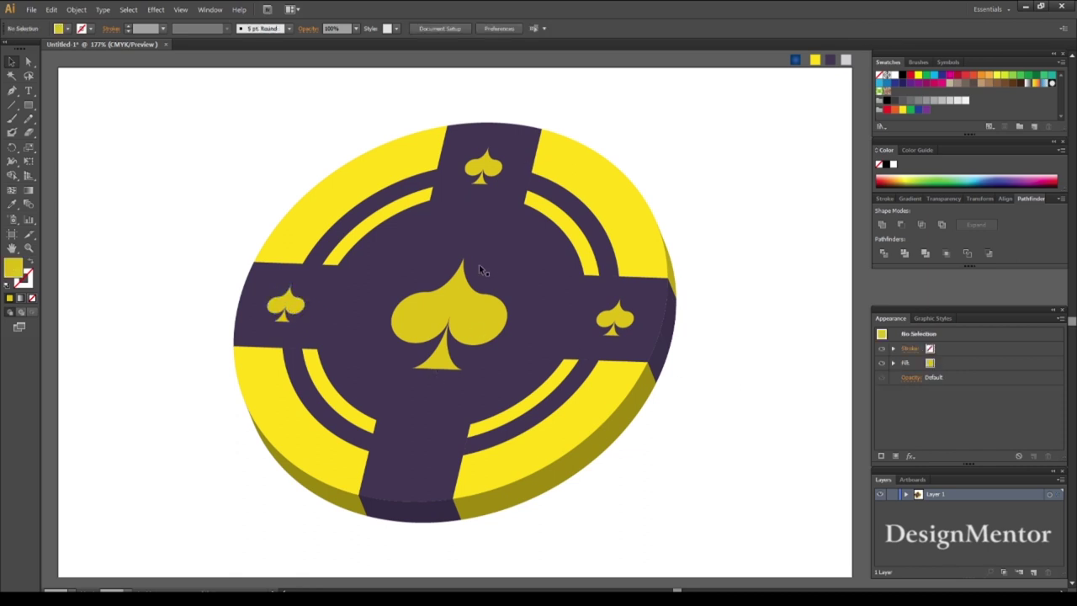
click(484, 168)
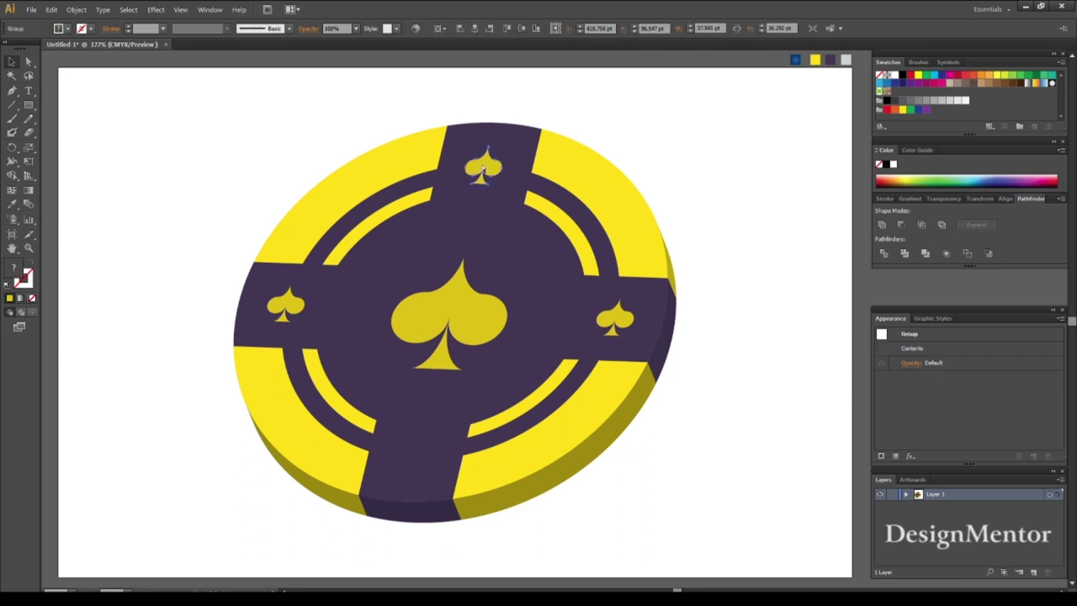
mouse_move(566, 328)
mouse_down()
mouse_move(415, 467)
mouse_move(418, 457)
mouse_up()
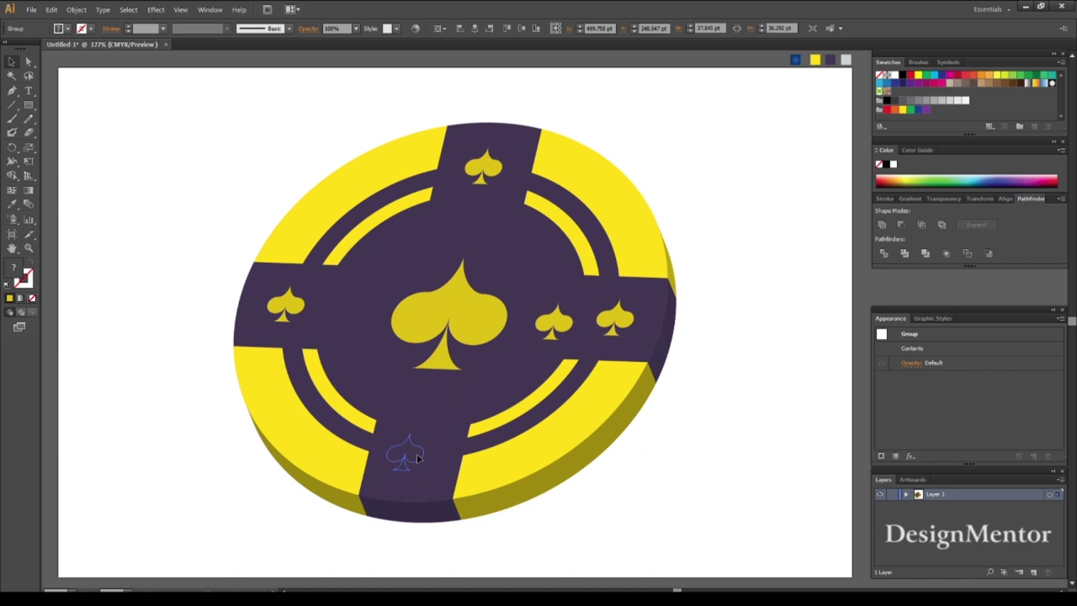
drag(418, 457, 422, 468)
click(690, 529)
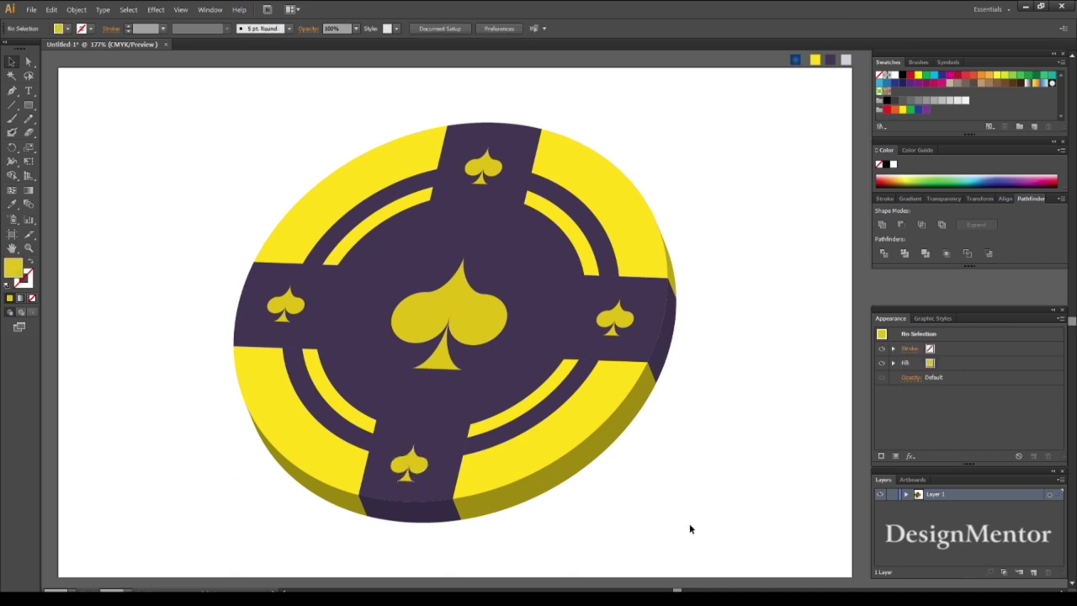
Step: Draw an 800 × 500 pt rectangle
click(29, 105)
click(128, 155)
text(800)
key(Tab)
text(500)
key(Return)
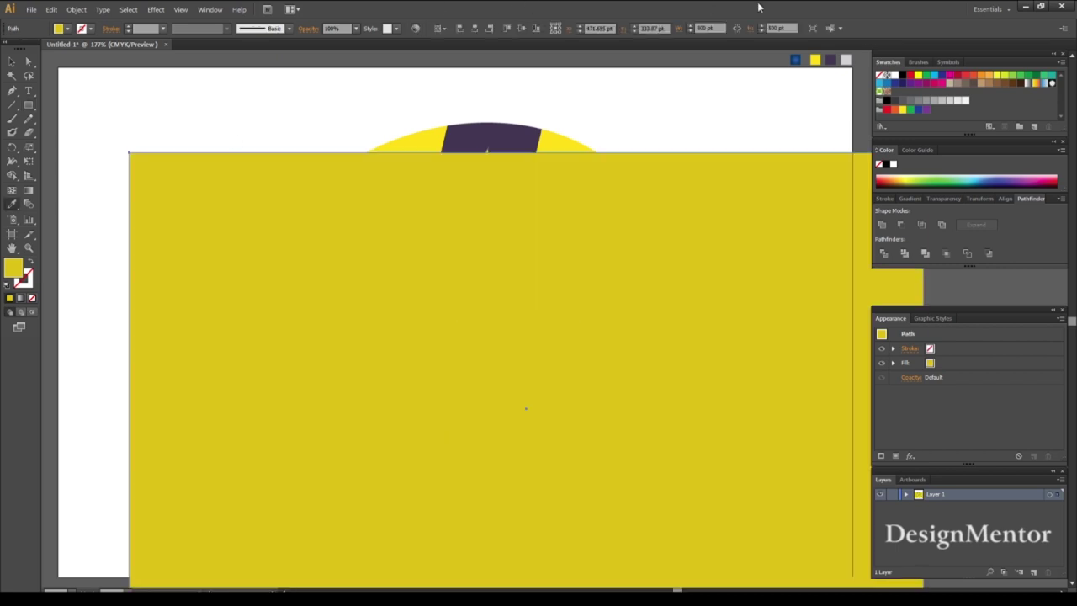
Step: Fill the rectangle with the blue gradient, send it to back and centre it on the artboard
click(795, 59)
key(v)
right_click(749, 248)
click(890, 453)
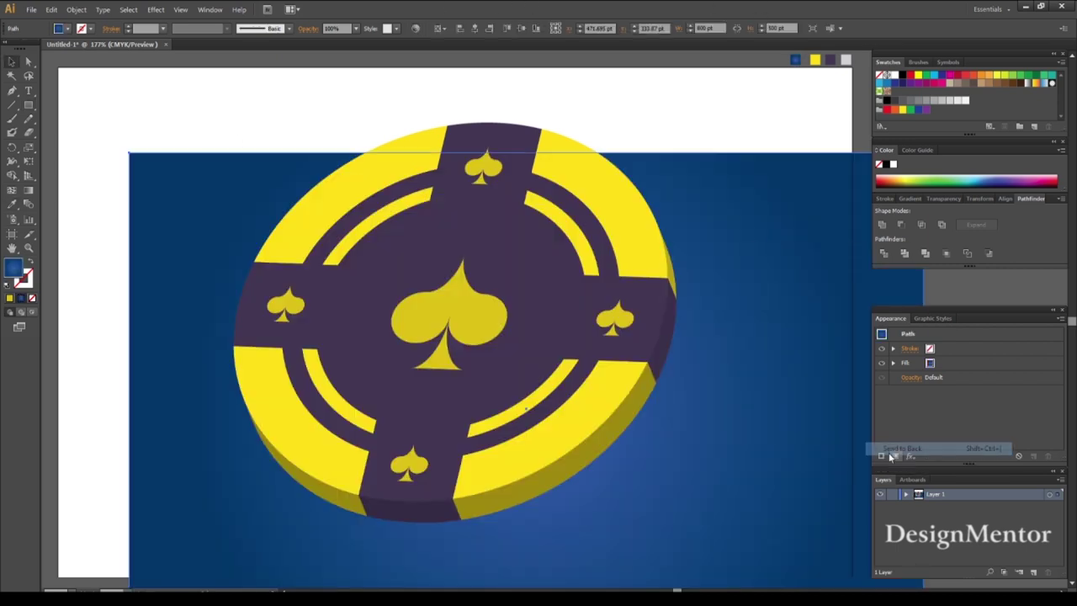
click(1000, 199)
click(902, 224)
click(971, 224)
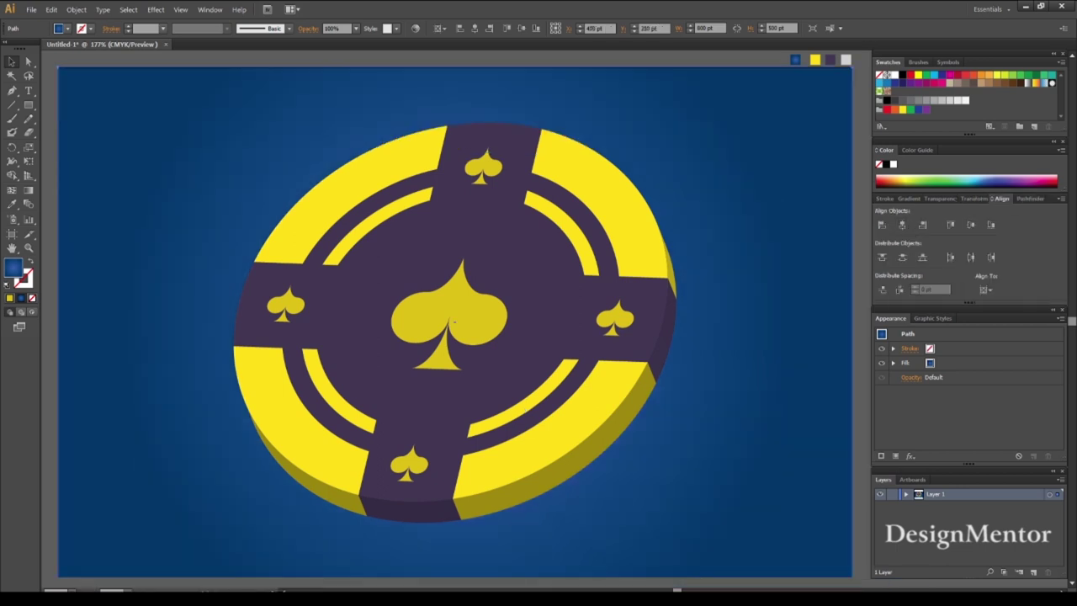
key(ctrl+shift+a)
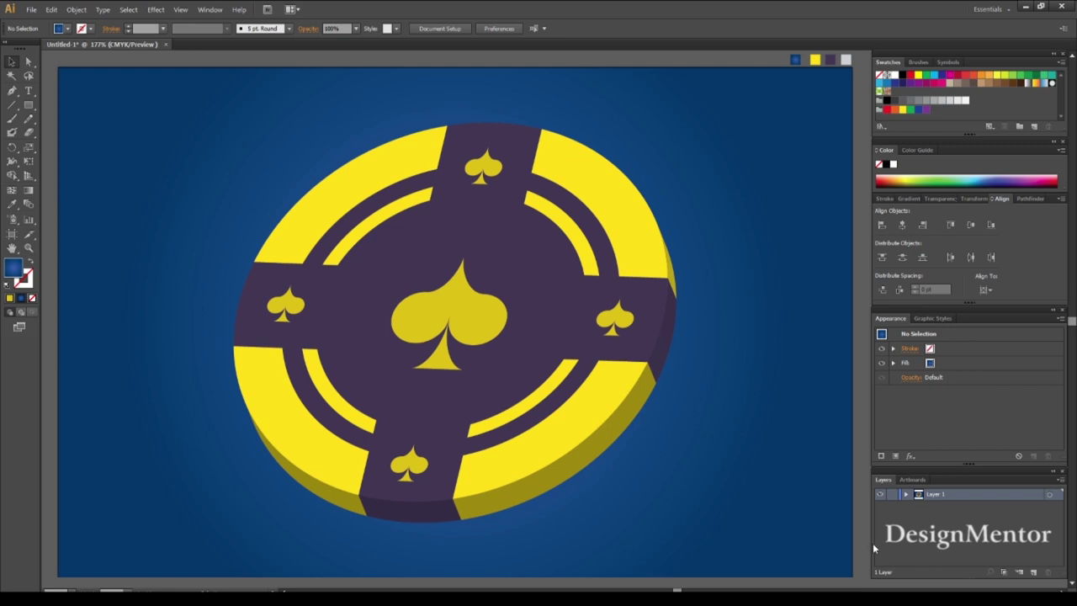
Step: Widen the gradient's light centre and switch the outer stop colour to RGB
click(753, 176)
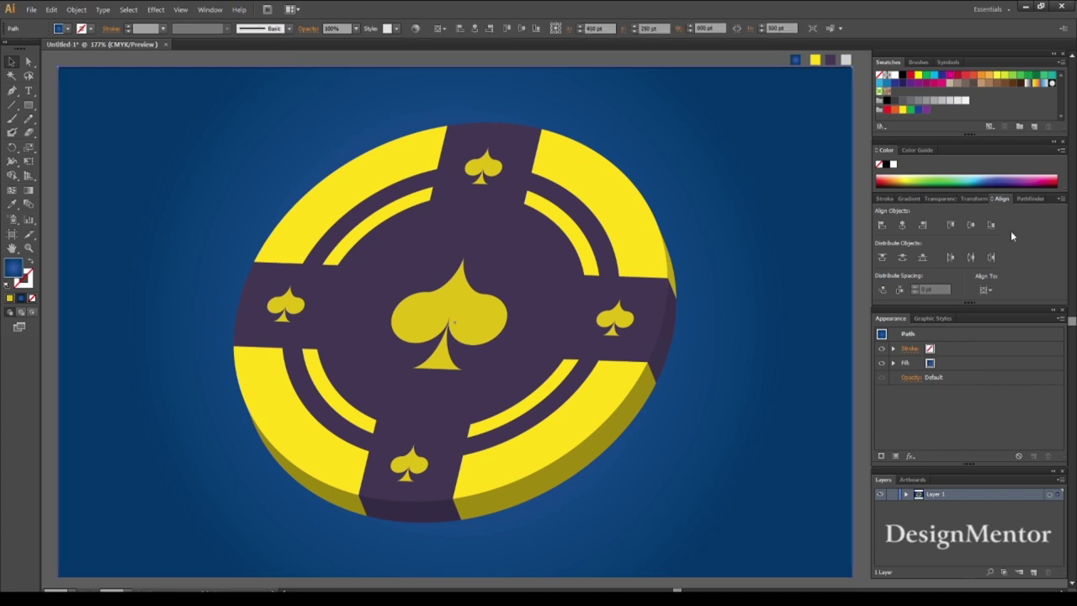
click(911, 199)
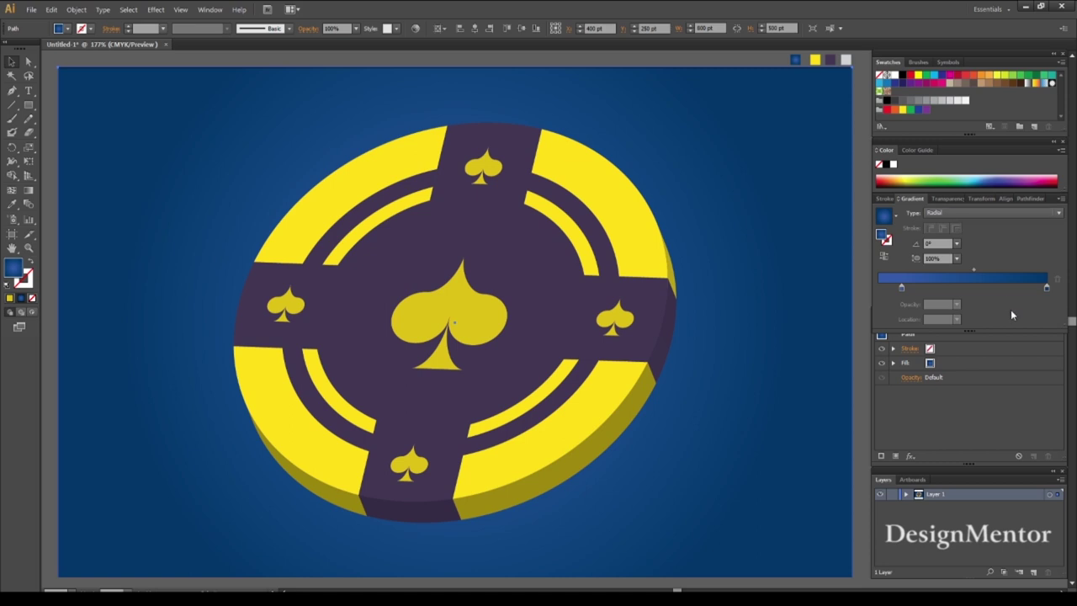
drag(900, 288, 965, 288)
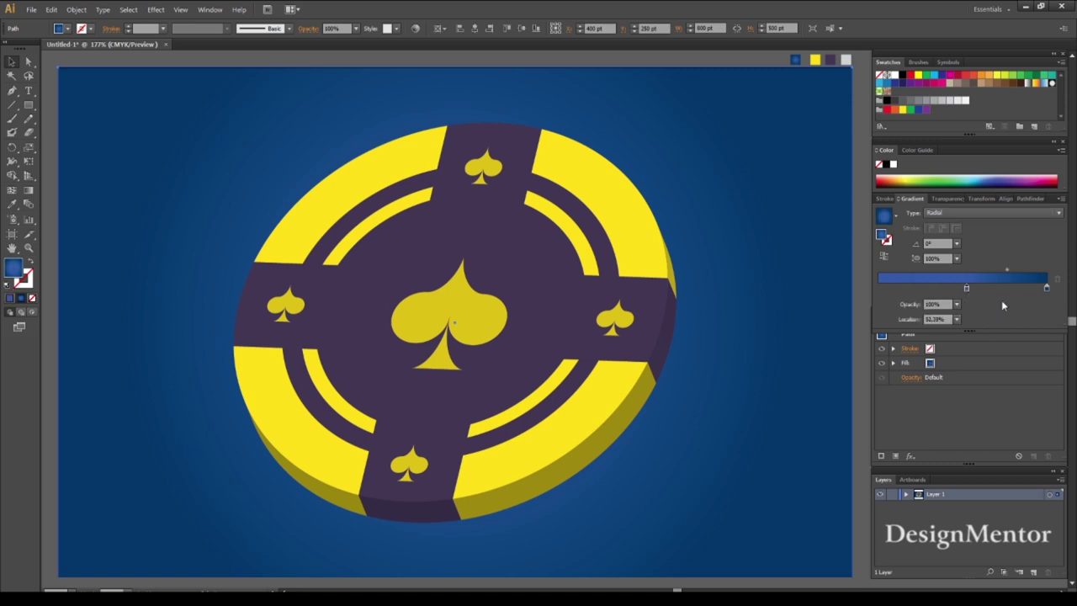
click(1046, 288)
double_click(1047, 288)
click(1043, 299)
click(959, 310)
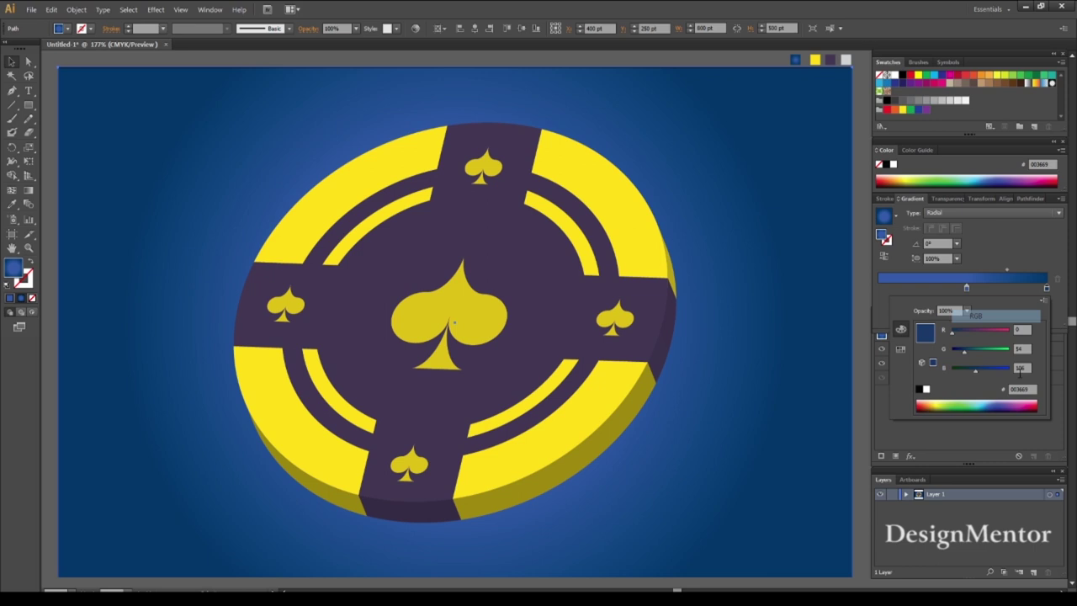
Step: Add a blue gradient stop and move the mid blue to about 35% location
click(880, 288)
double_click(880, 289)
click(1043, 299)
click(1007, 316)
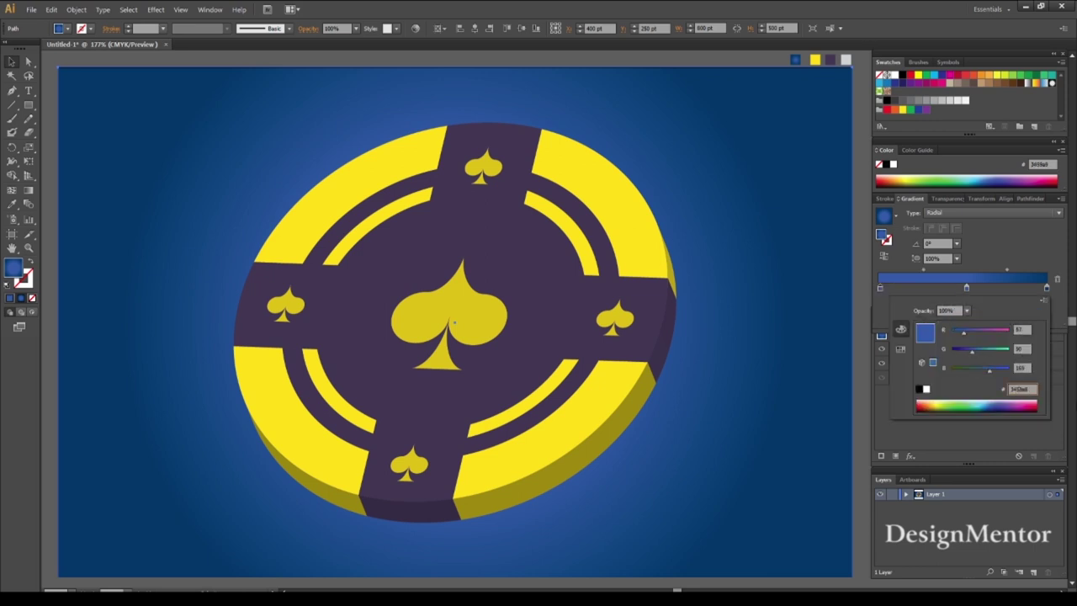
key(ctrl+v)
key(Return)
mouse_move(966, 290)
mouse_down()
mouse_move(936, 290)
mouse_move(982, 290)
mouse_up()
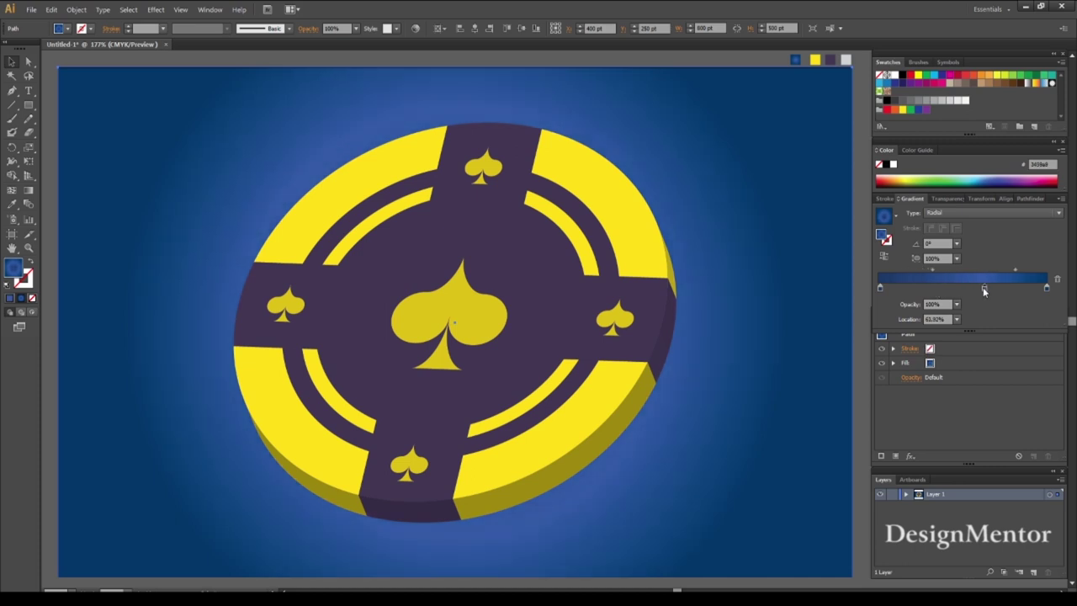
click(1047, 288)
click(567, 58)
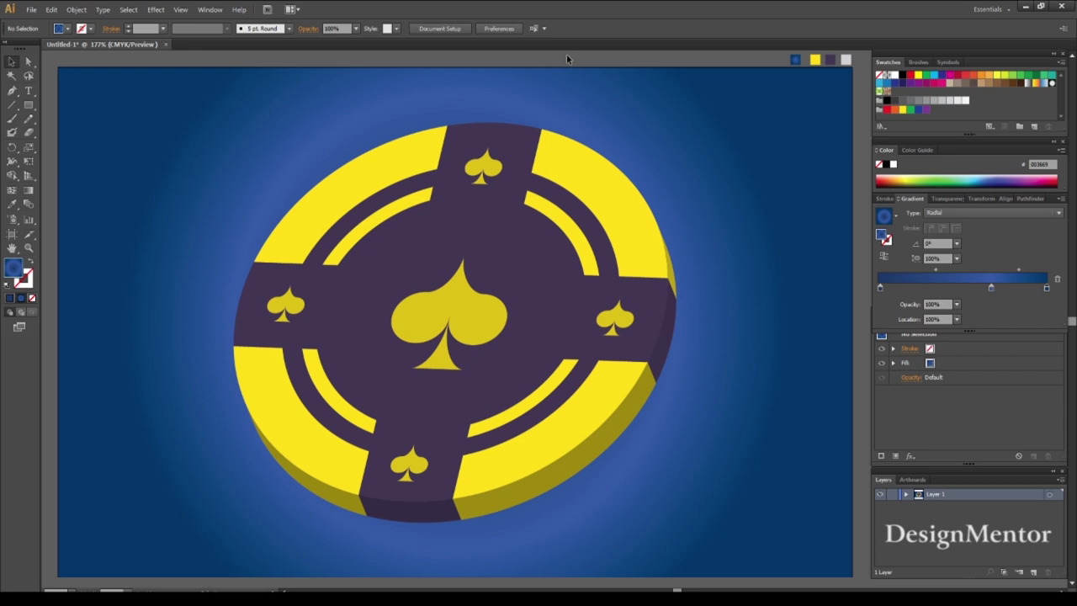
Step: Lock the blue background rectangle
click(206, 88)
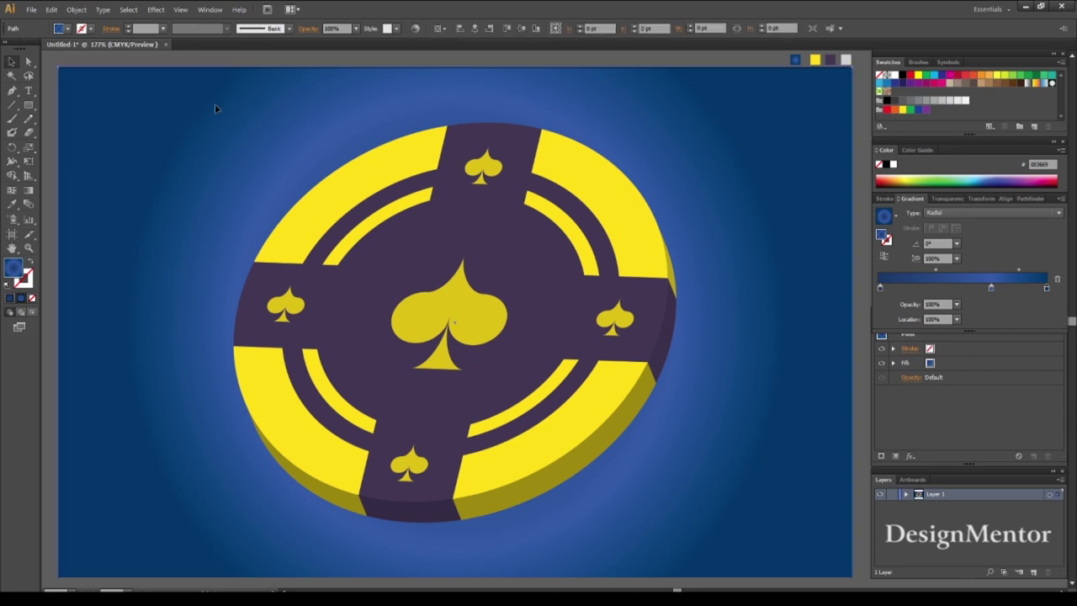
click(77, 9)
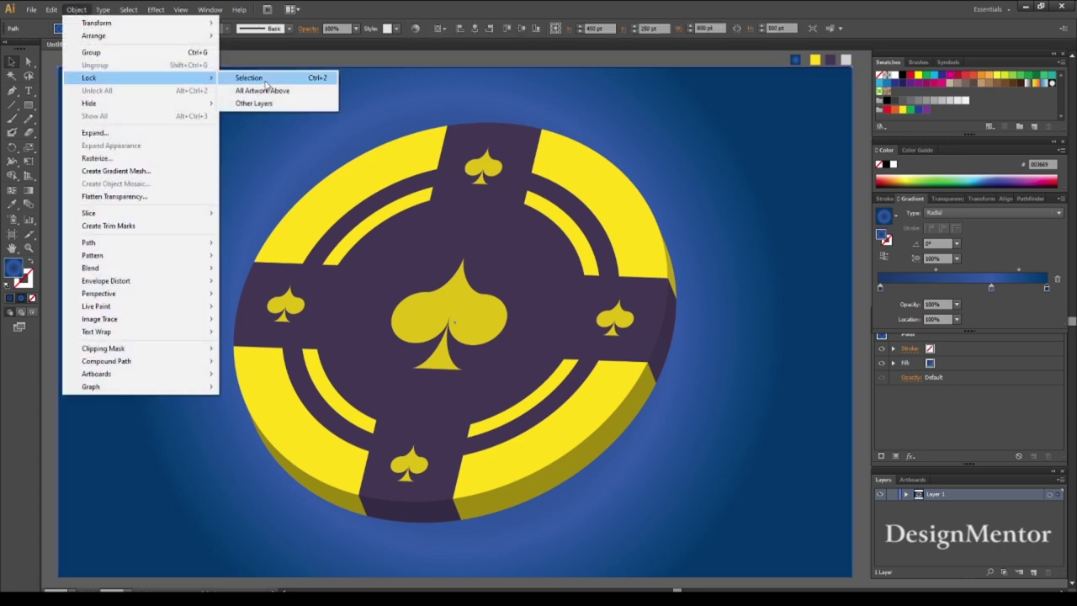
click(261, 80)
Step: Select all the chip pieces, group them, and reselect the chip group
click(325, 193)
click(247, 138)
drag(196, 130, 678, 503)
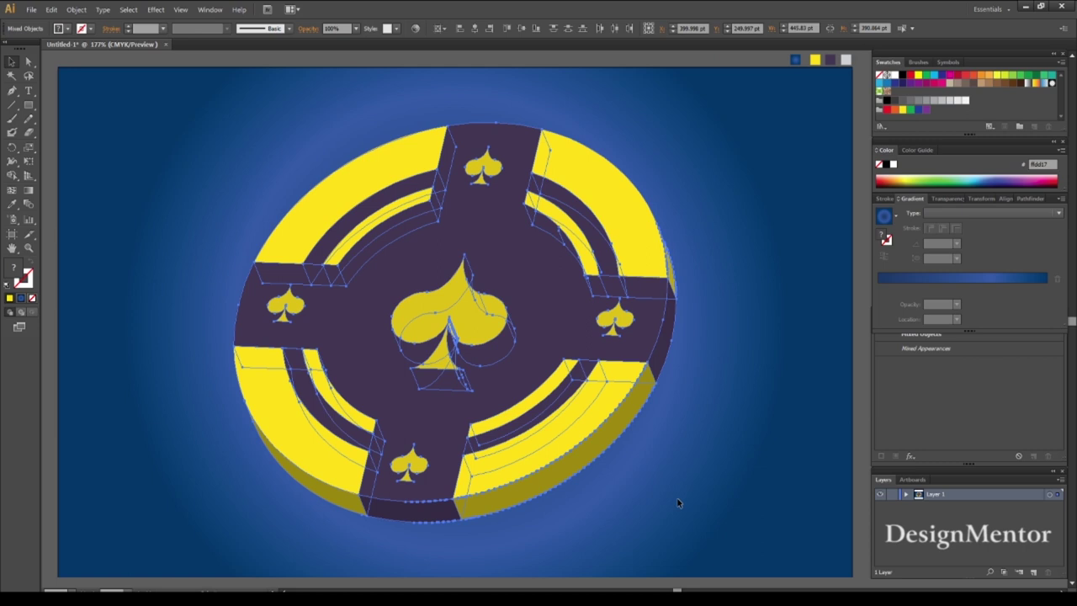
click(78, 11)
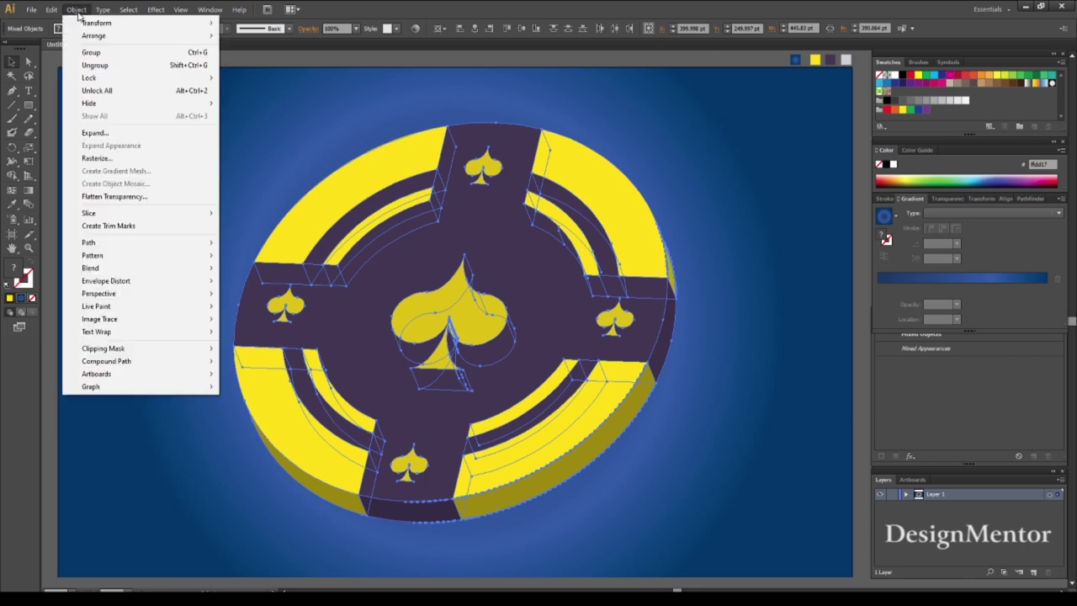
click(91, 52)
click(674, 155)
click(618, 222)
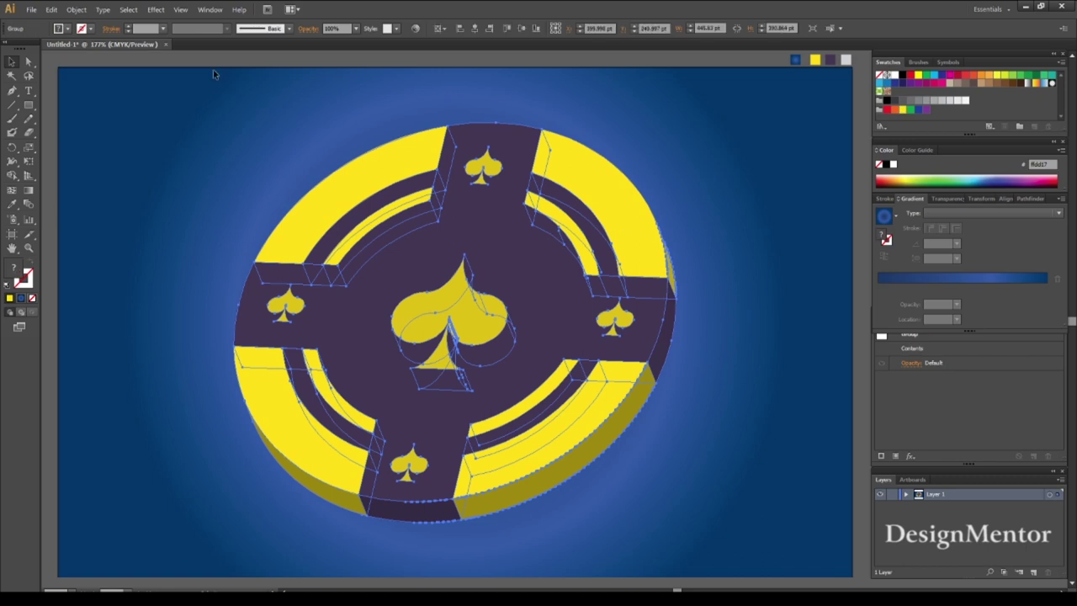
click(157, 10)
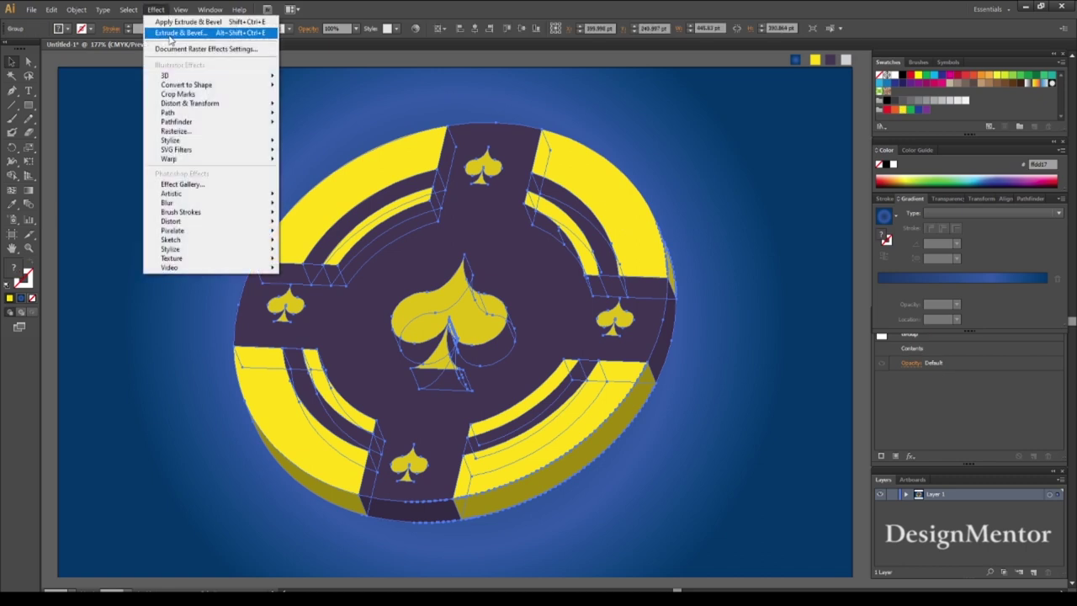
mouse_move(171, 140)
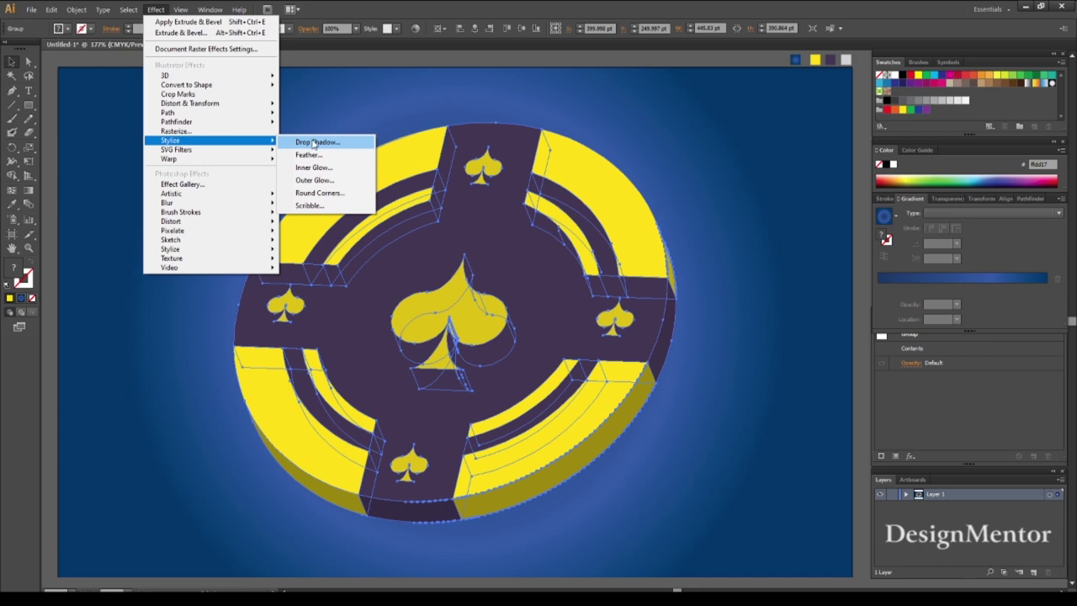
Step: Preview a drop shadow on the chip and set its colour to a medium blue
click(311, 142)
click(533, 360)
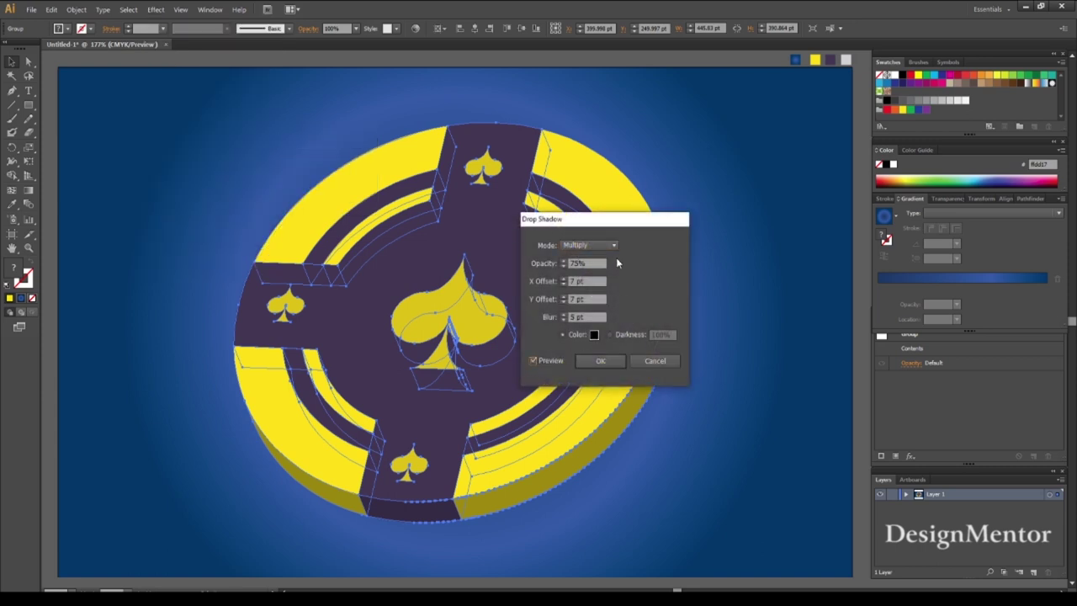
mouse_move(599, 224)
mouse_down()
mouse_move(685, 238)
mouse_move(759, 270)
mouse_up()
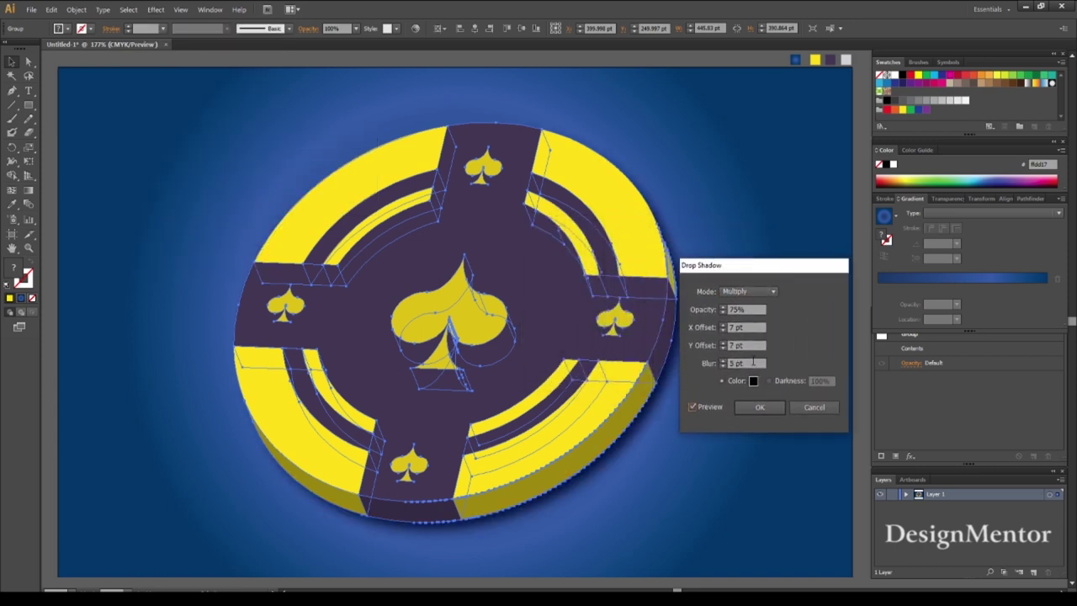
click(752, 384)
drag(385, 474, 352, 480)
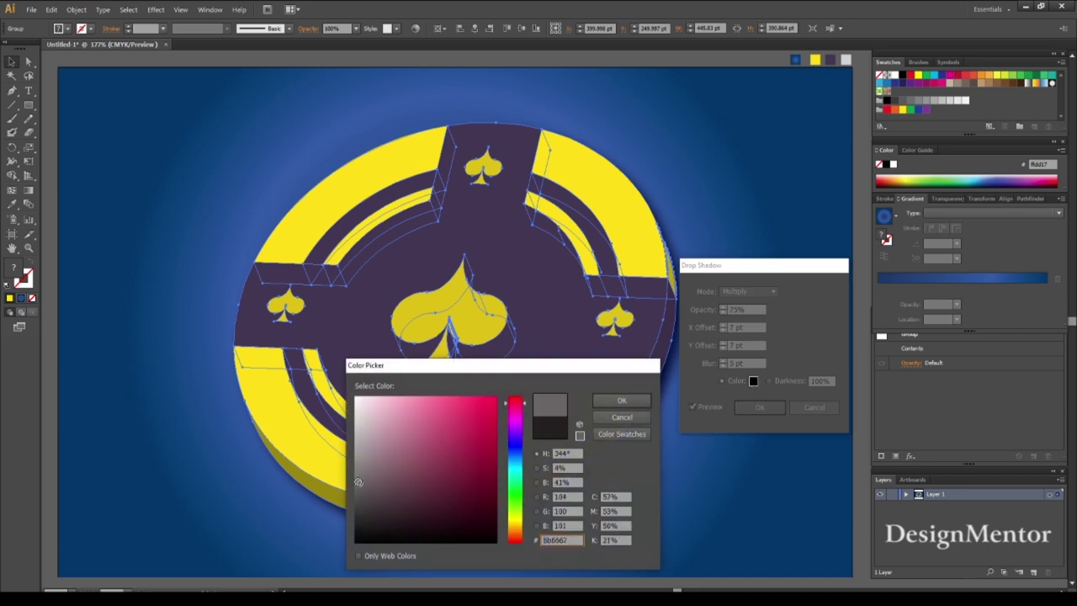
drag(514, 471, 516, 455)
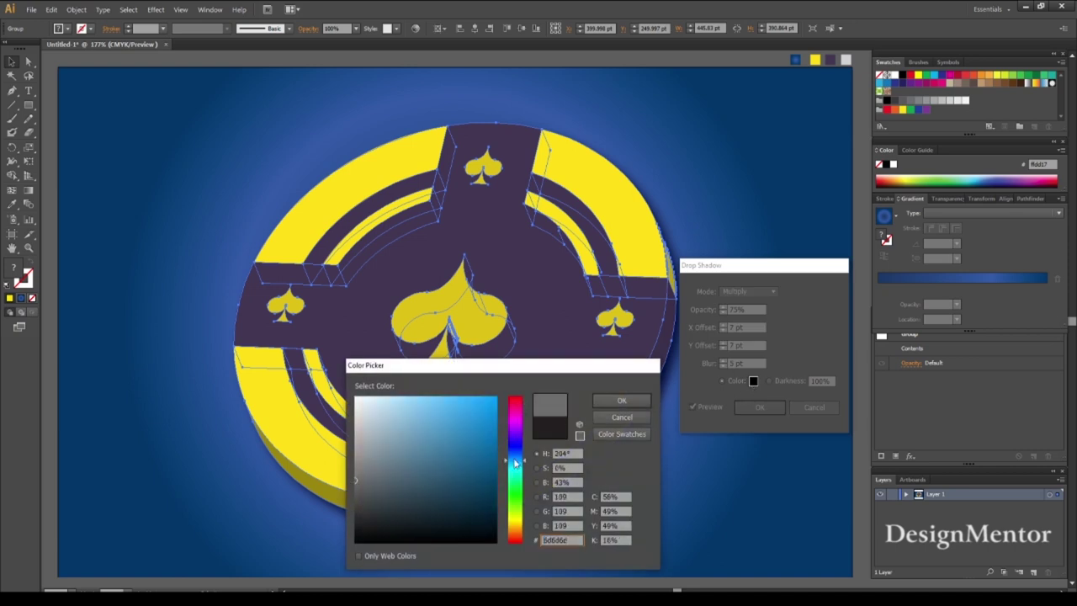
drag(438, 466, 440, 474)
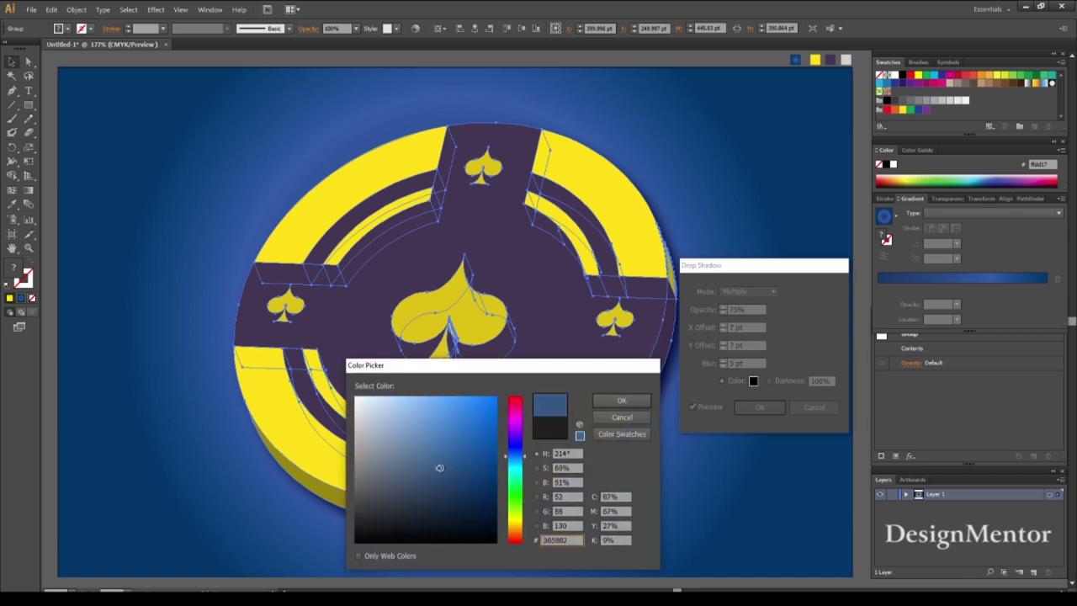
click(621, 400)
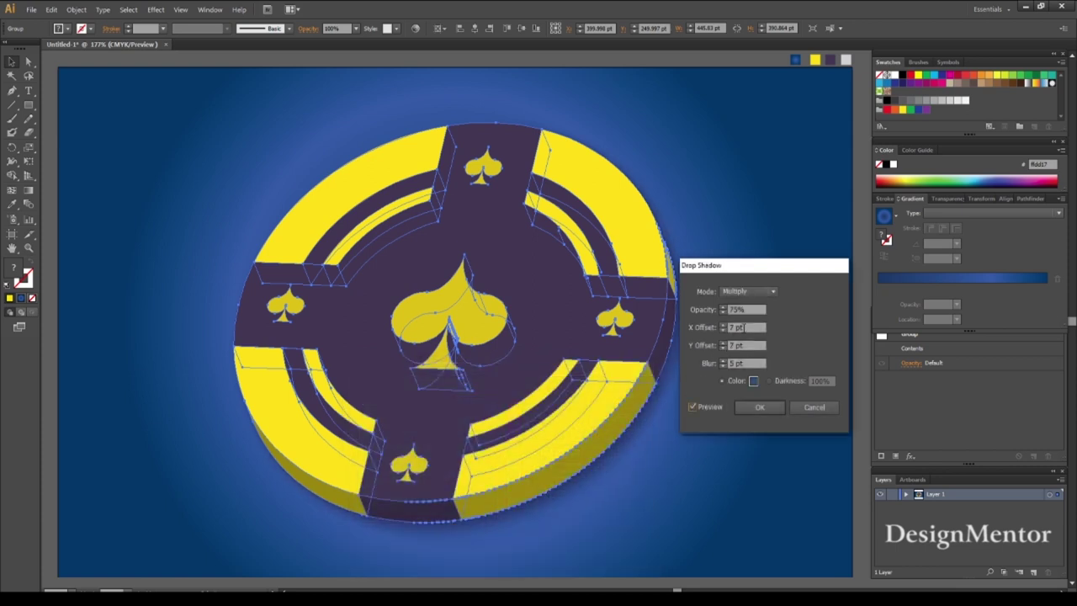
Step: Set X and Y offsets to 4 pt, lighten the shadow blue slightly, and apply it
text(4)
key(Tab)
text(4)
key(Tab)
click(753, 380)
drag(438, 477, 422, 446)
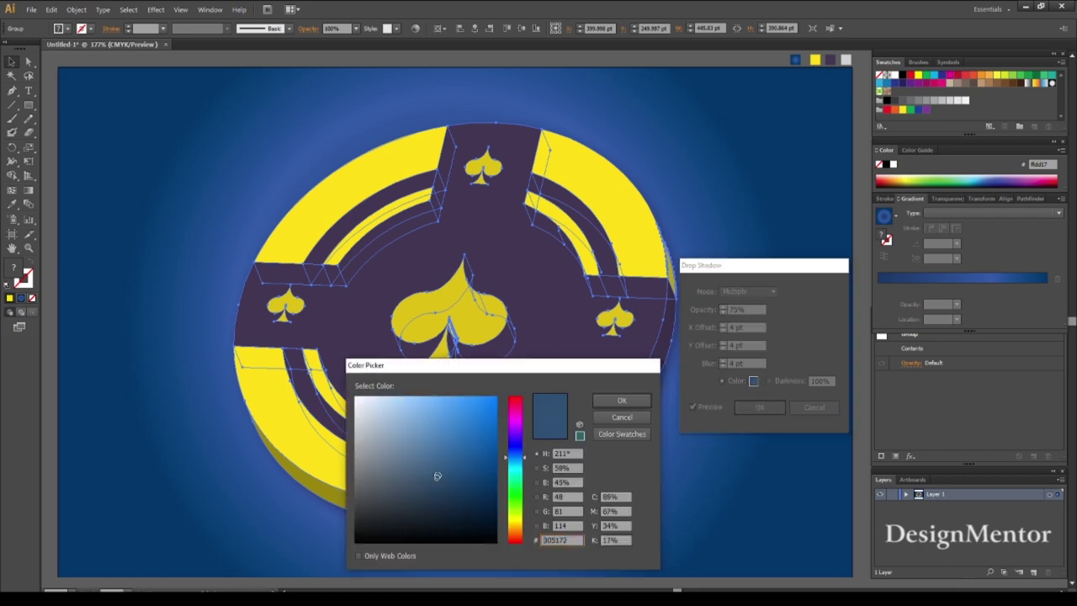
click(611, 401)
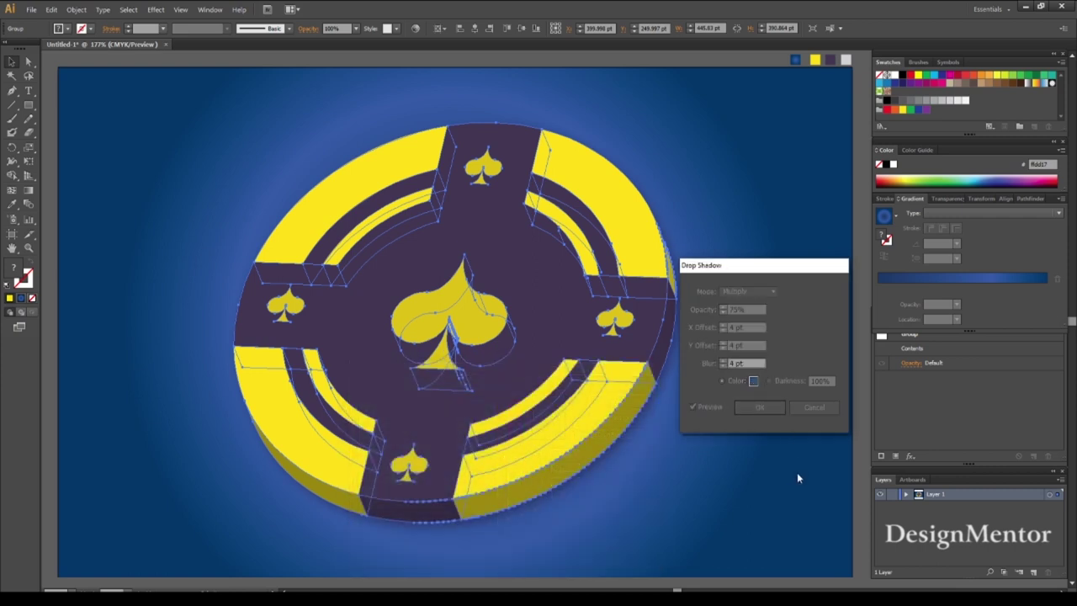
click(759, 406)
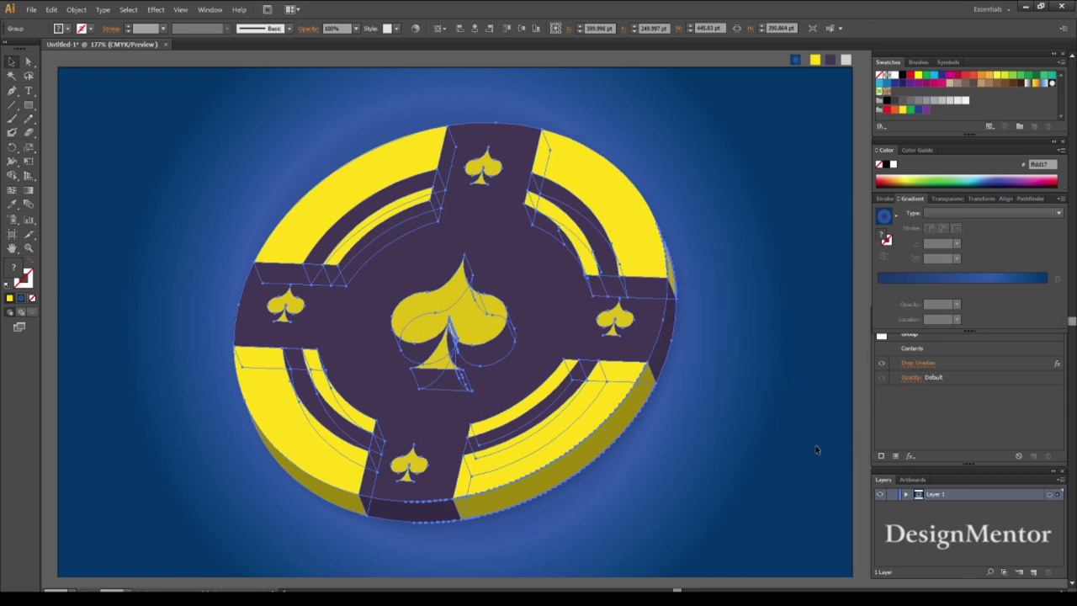
click(745, 61)
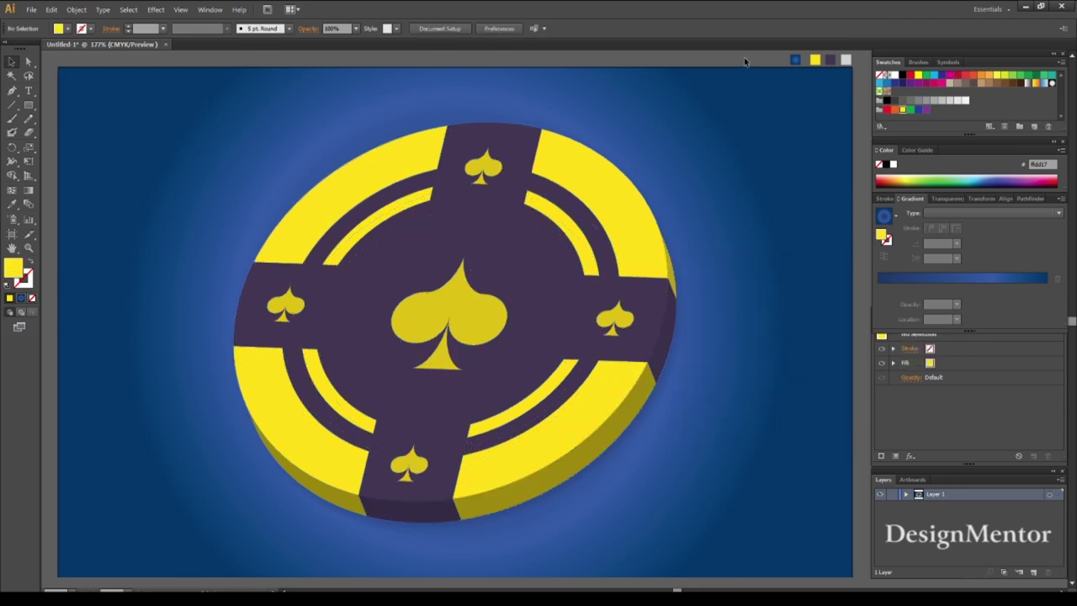